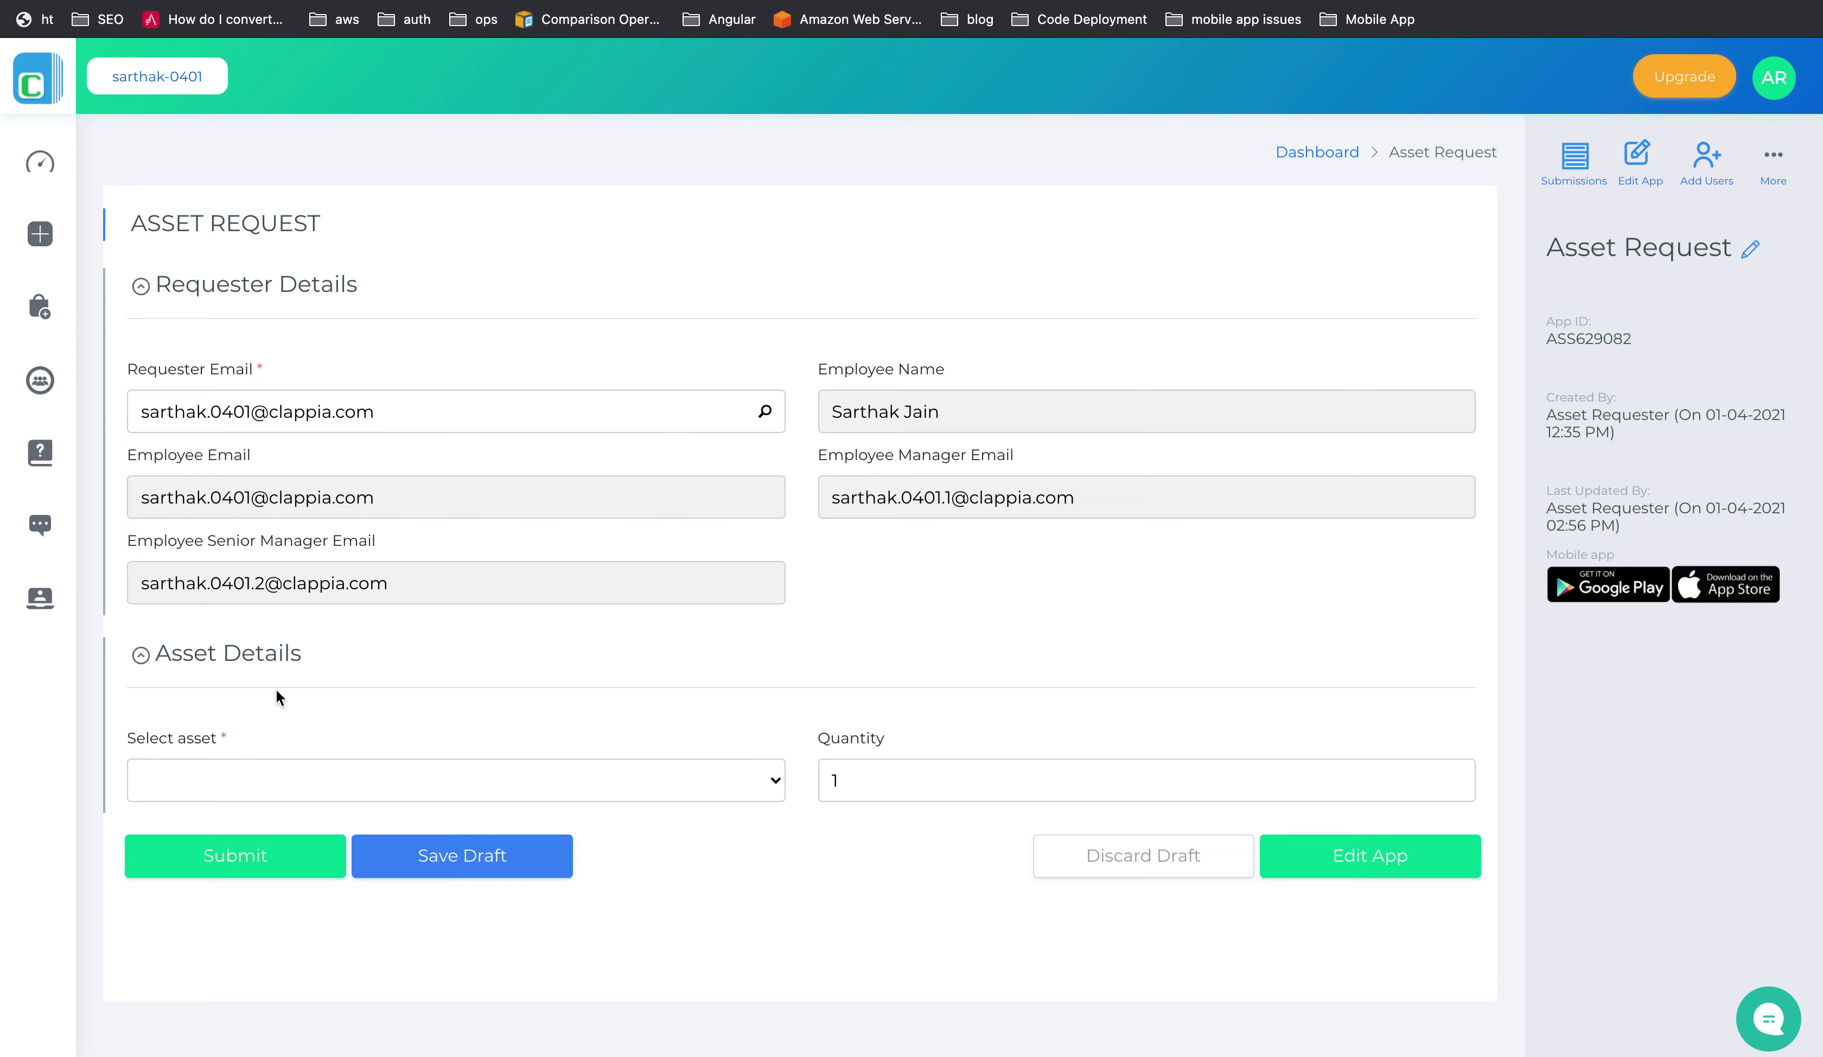
Submit the asset request for a Monitor with quantity 5, and open a blank form for another submission.
click(276, 775)
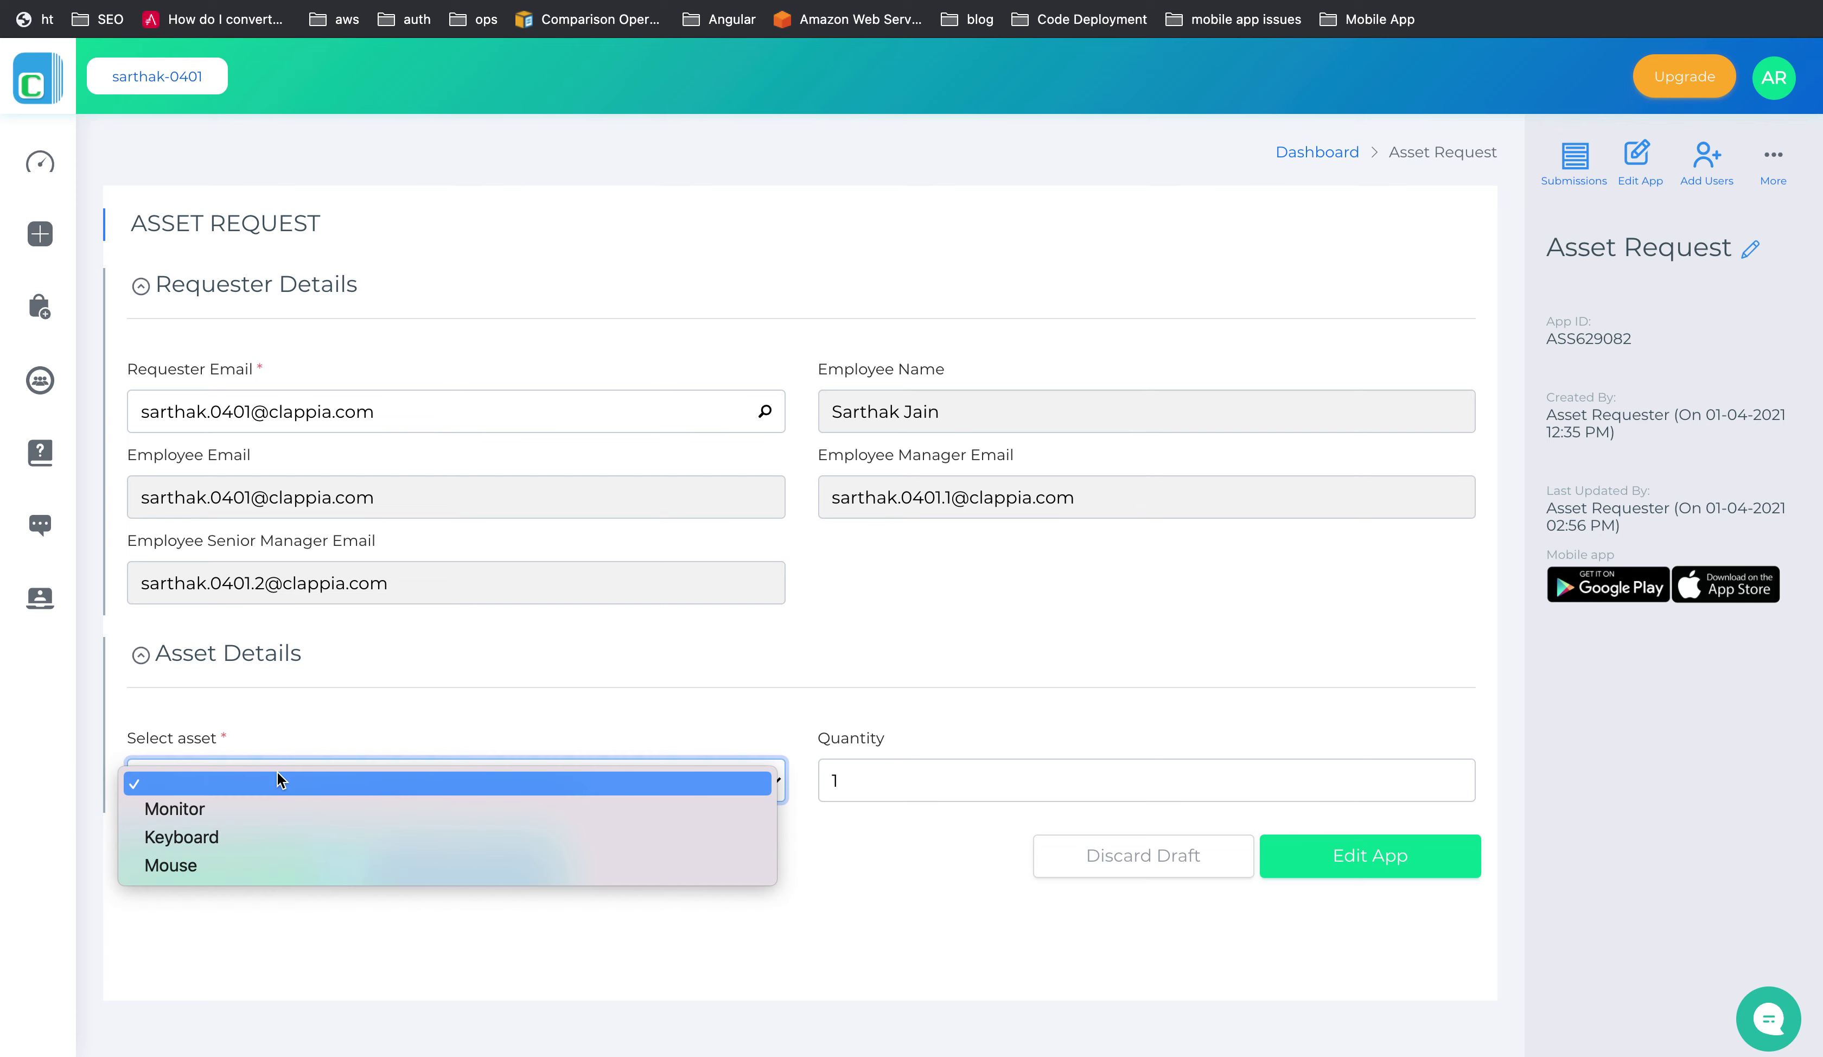
click(259, 811)
click(868, 778)
key(BackSpace)
text(5)
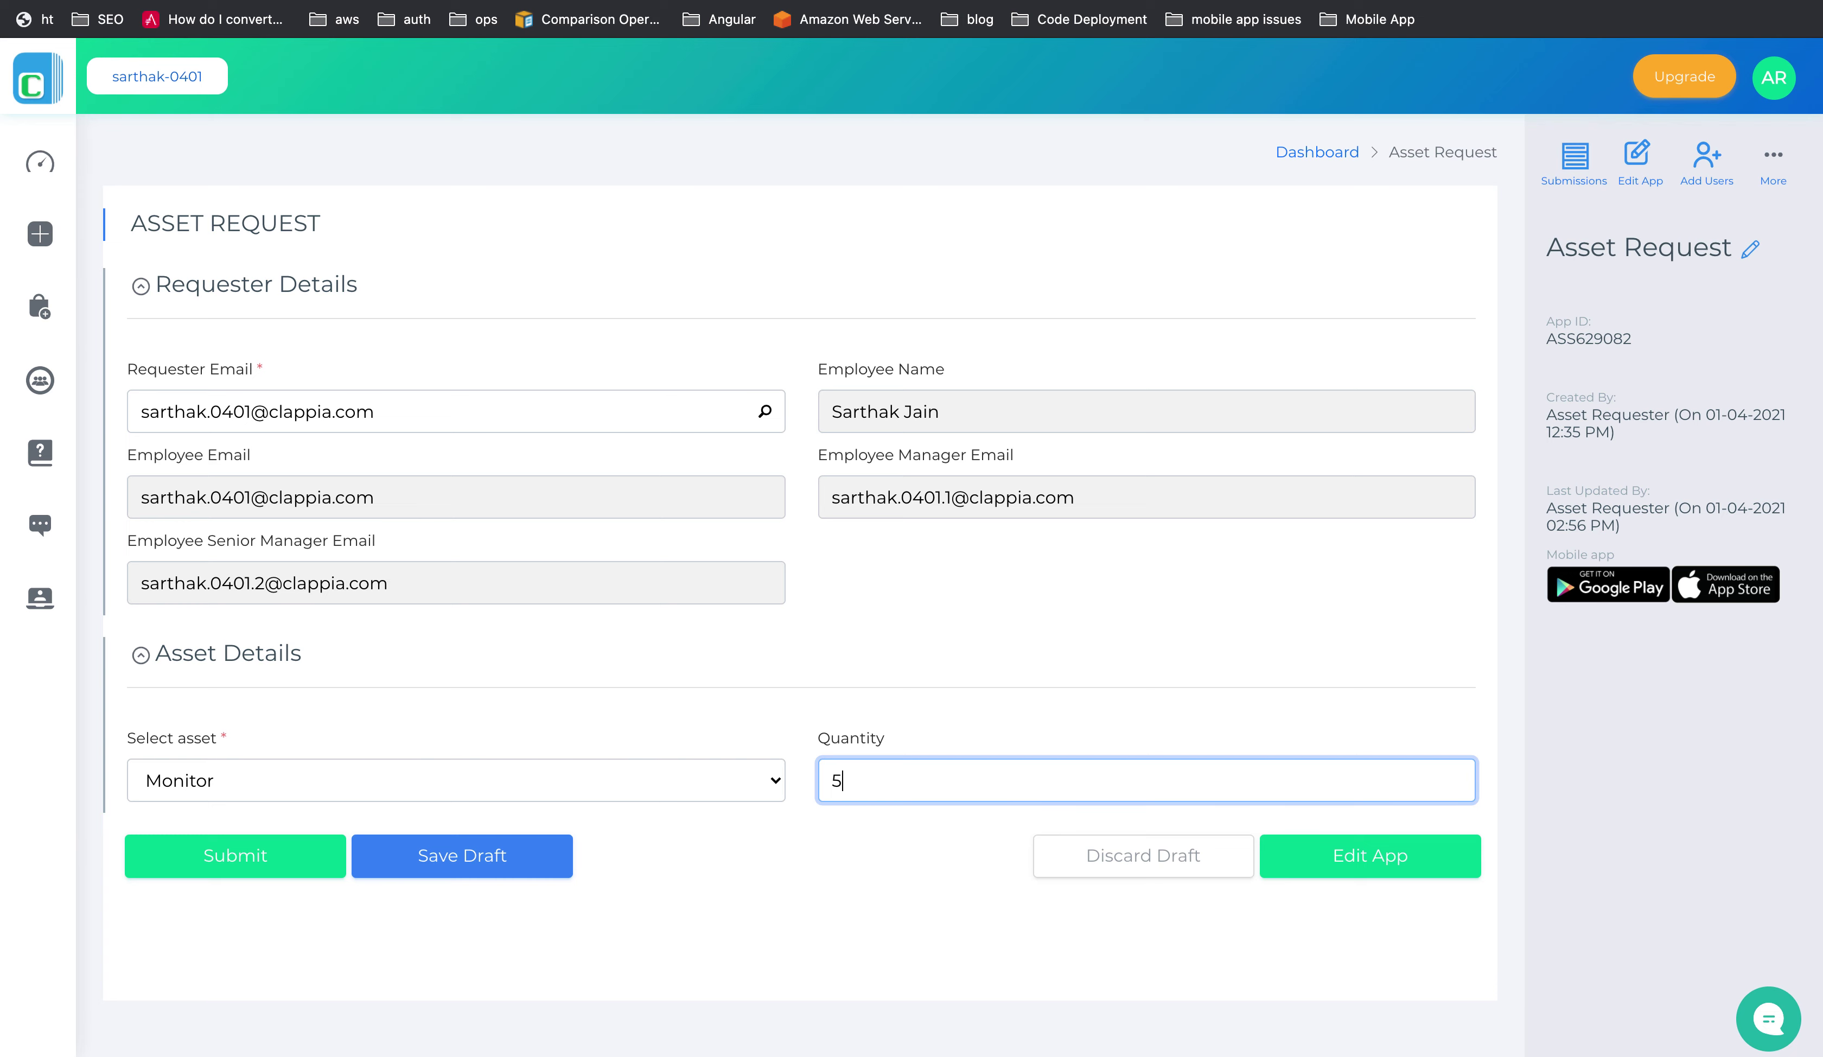
click(325, 854)
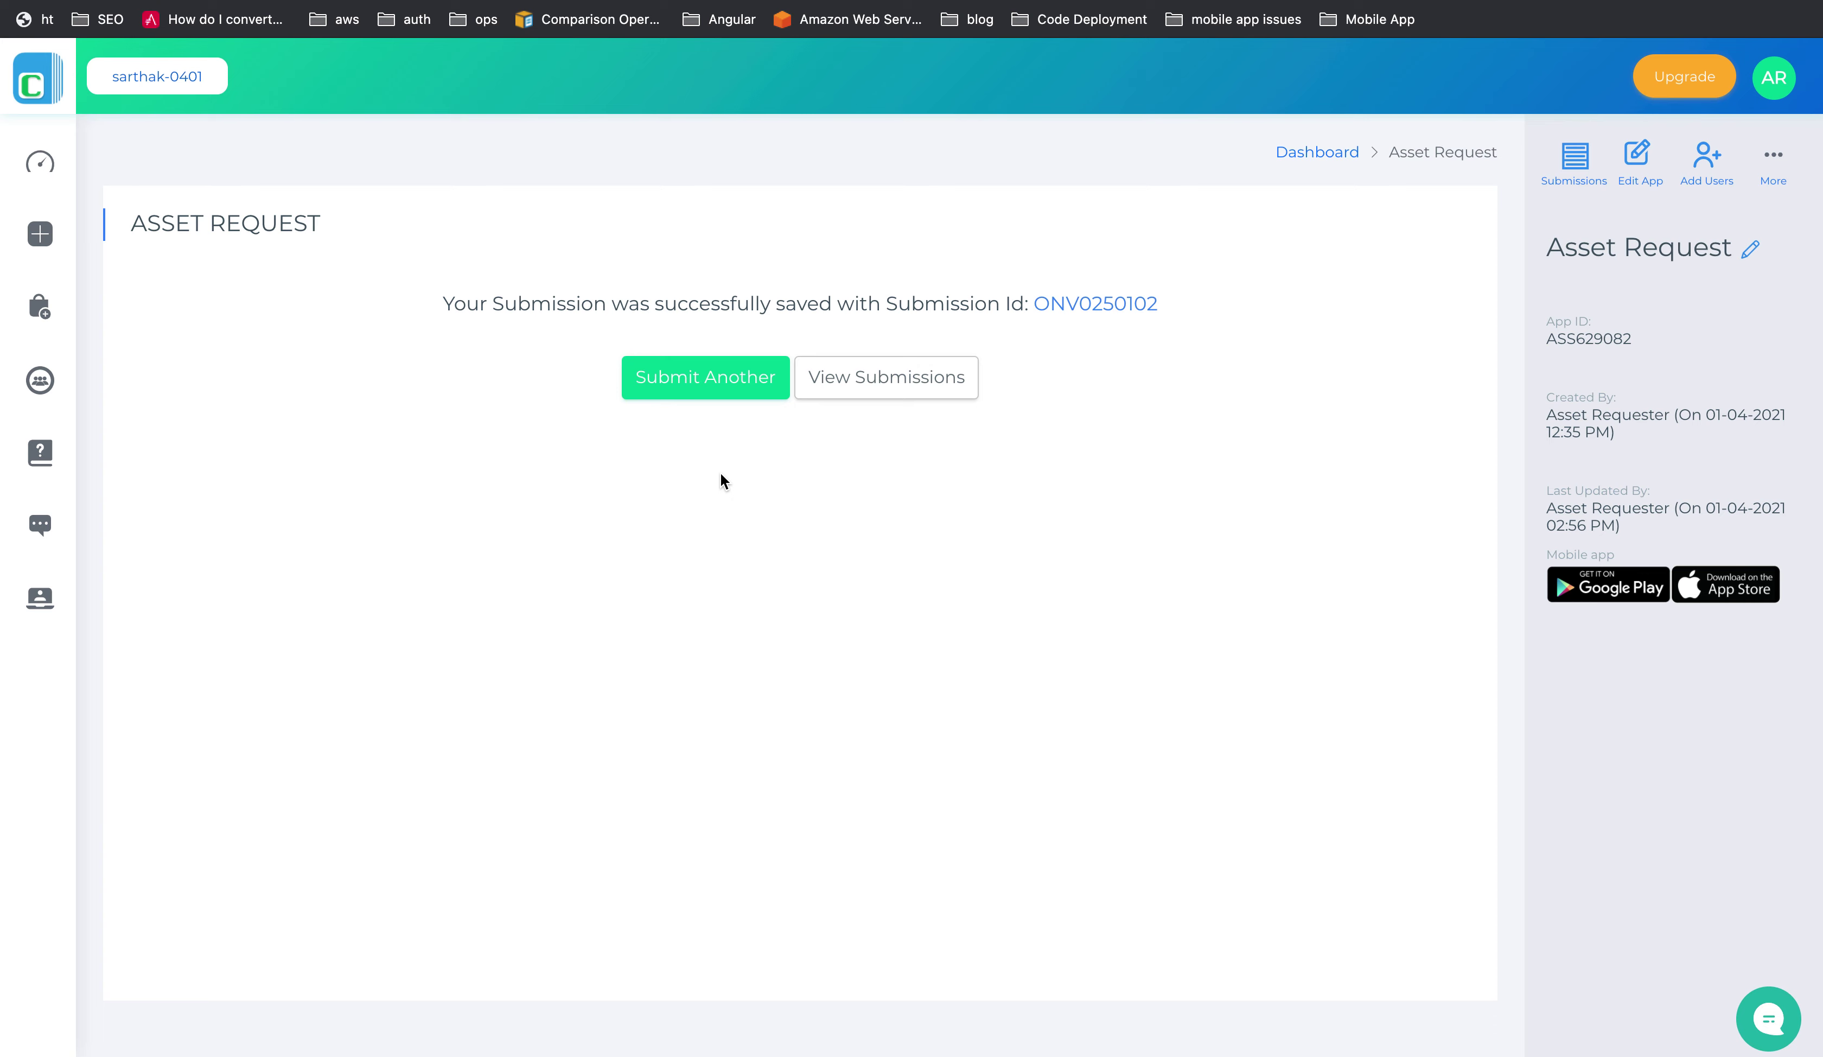
click(740, 385)
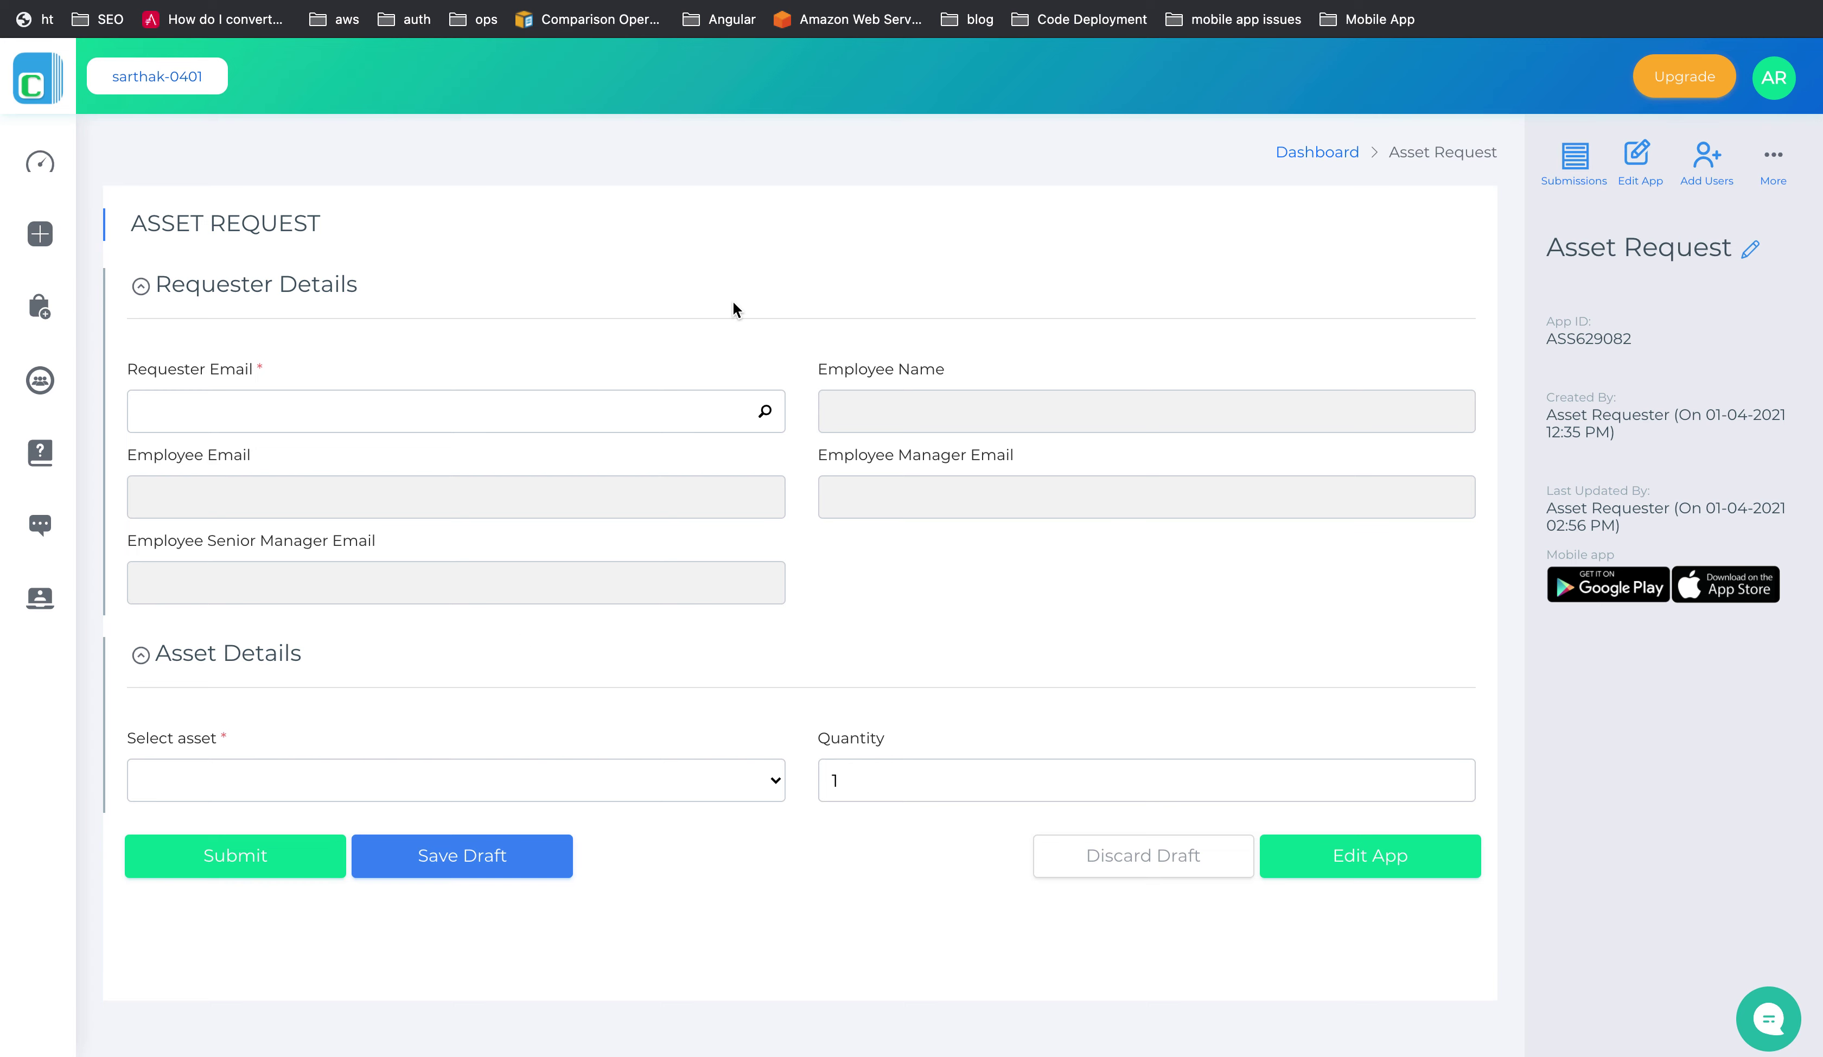
Open the Asset Request app for editing and add a section named "Approval By Manager" above Requester Details.
click(1633, 165)
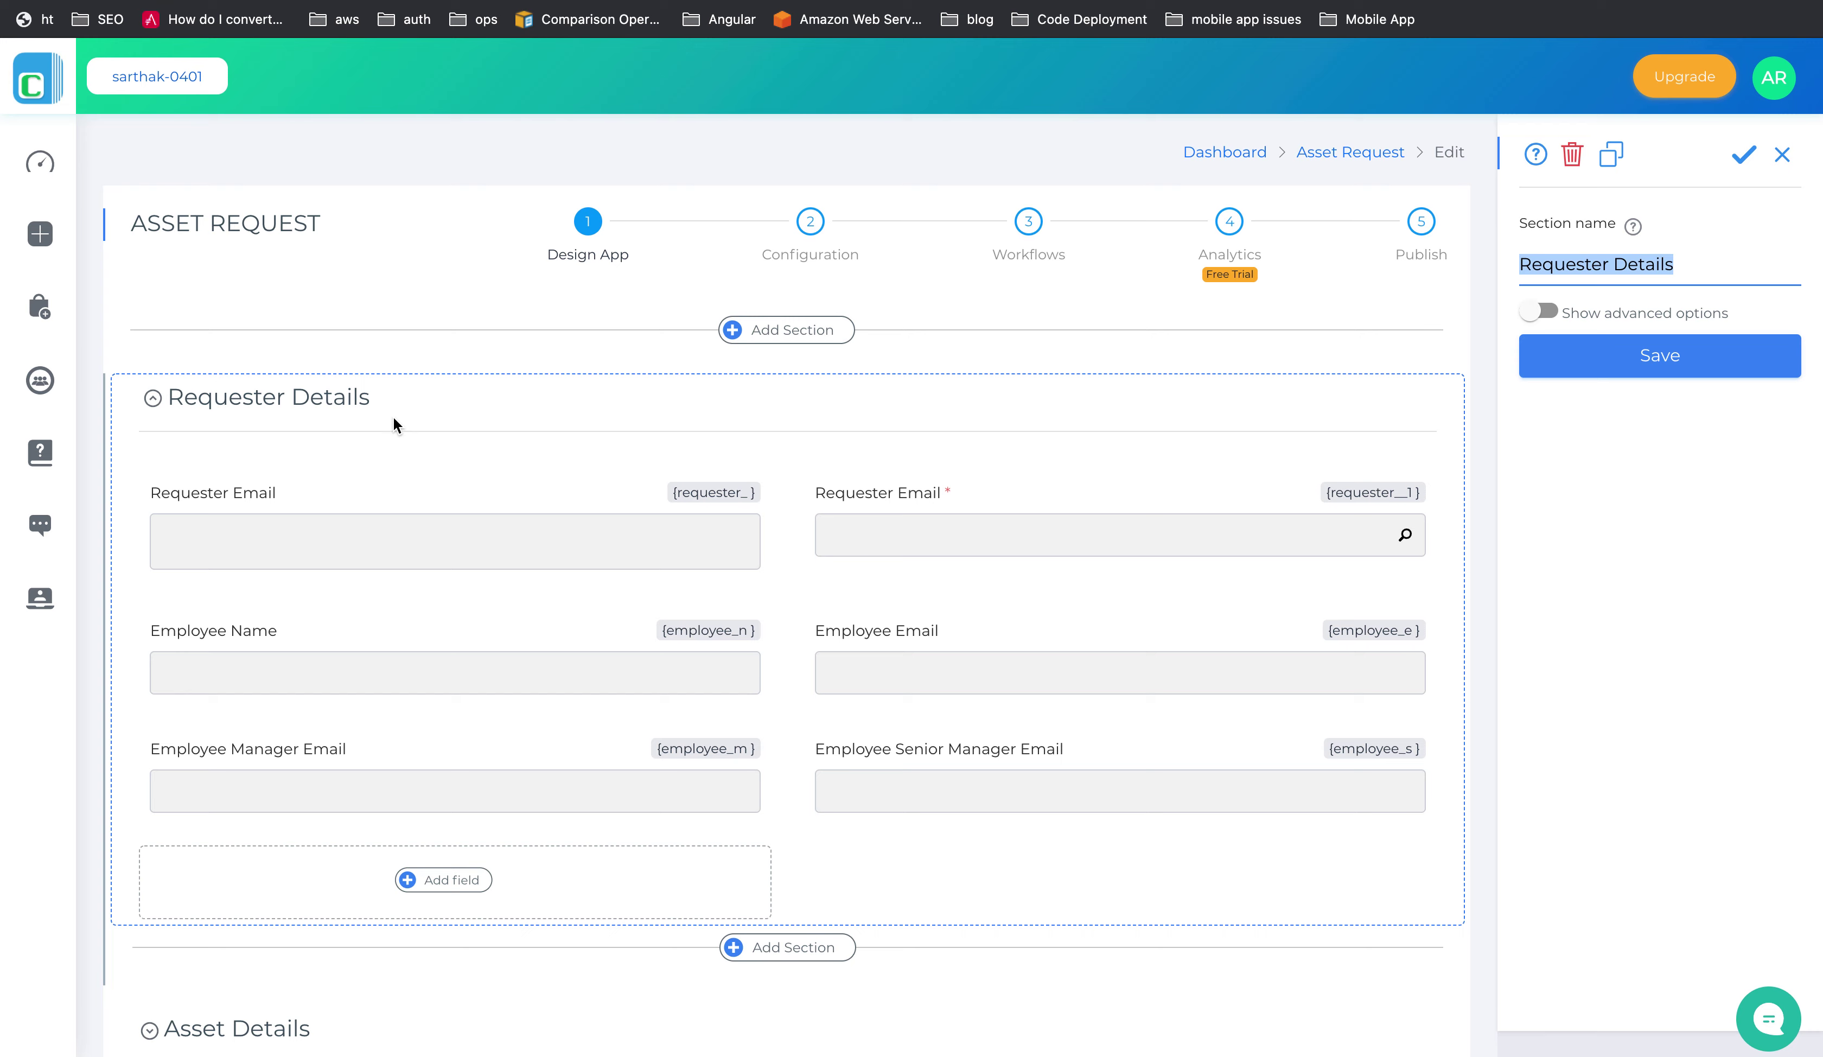
click(783, 343)
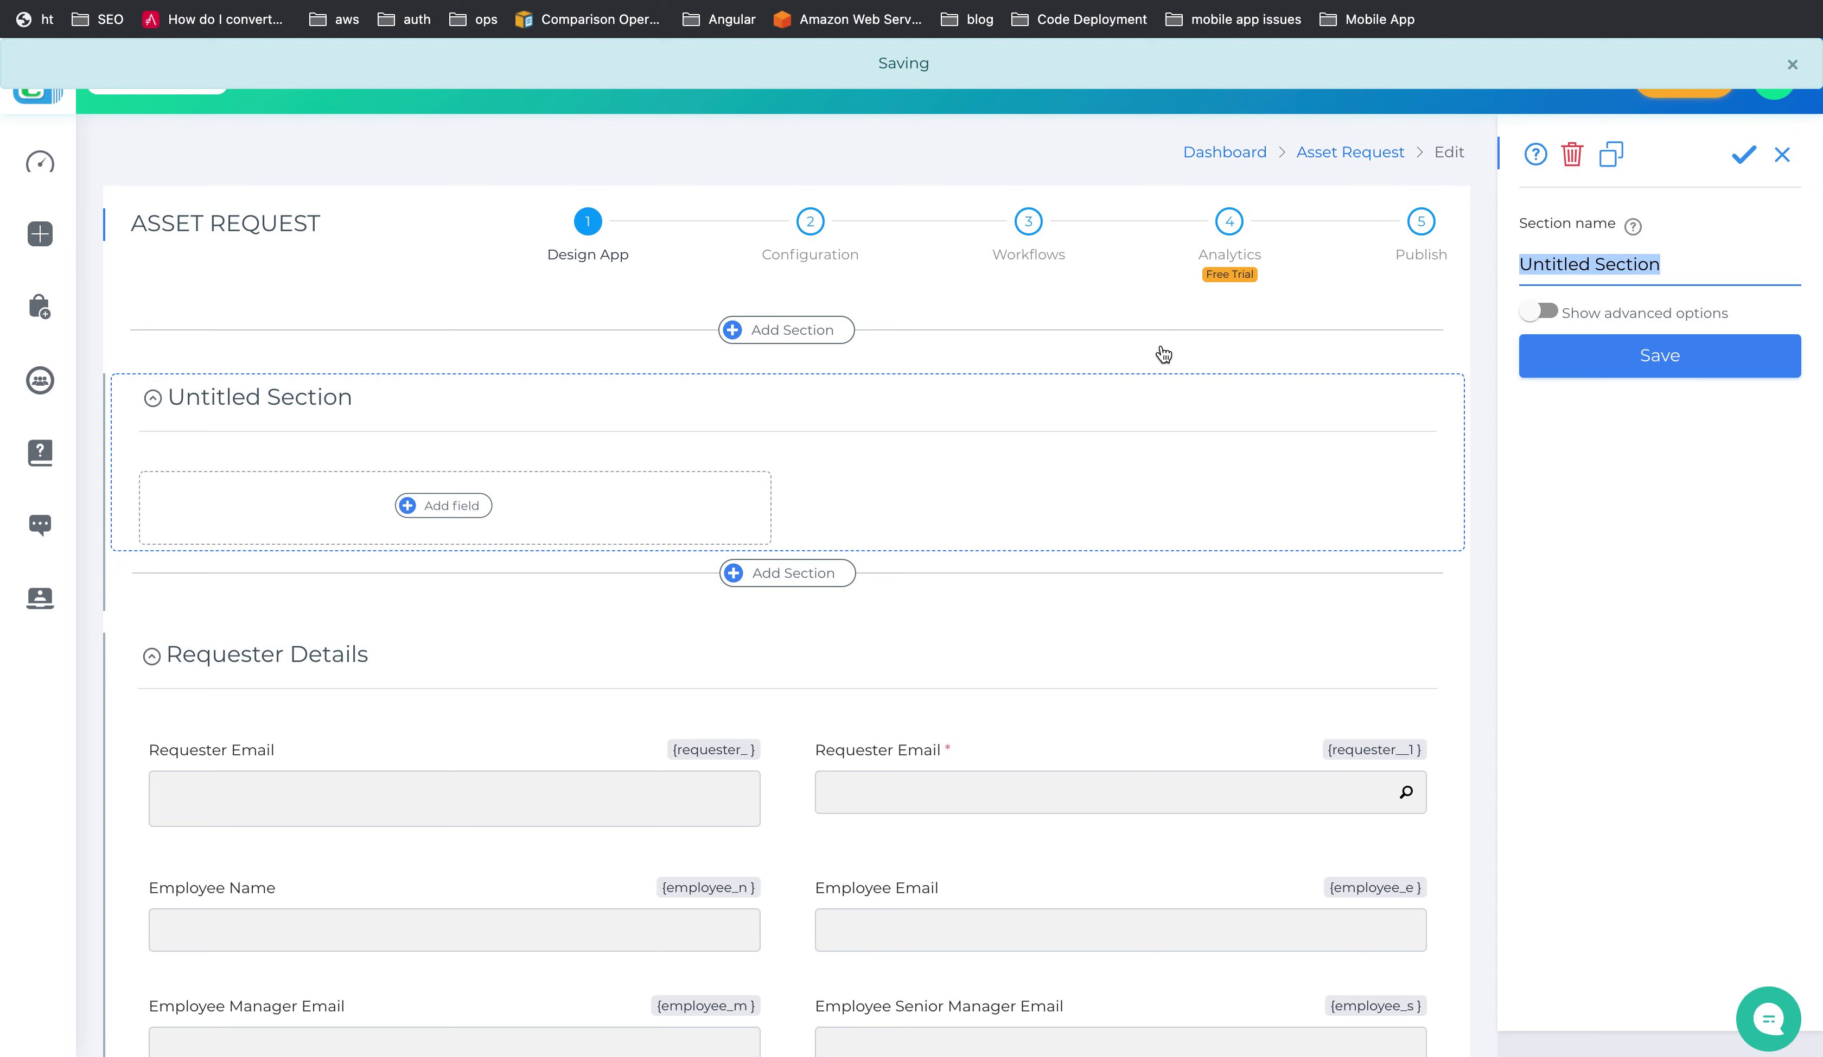
text(Appr)
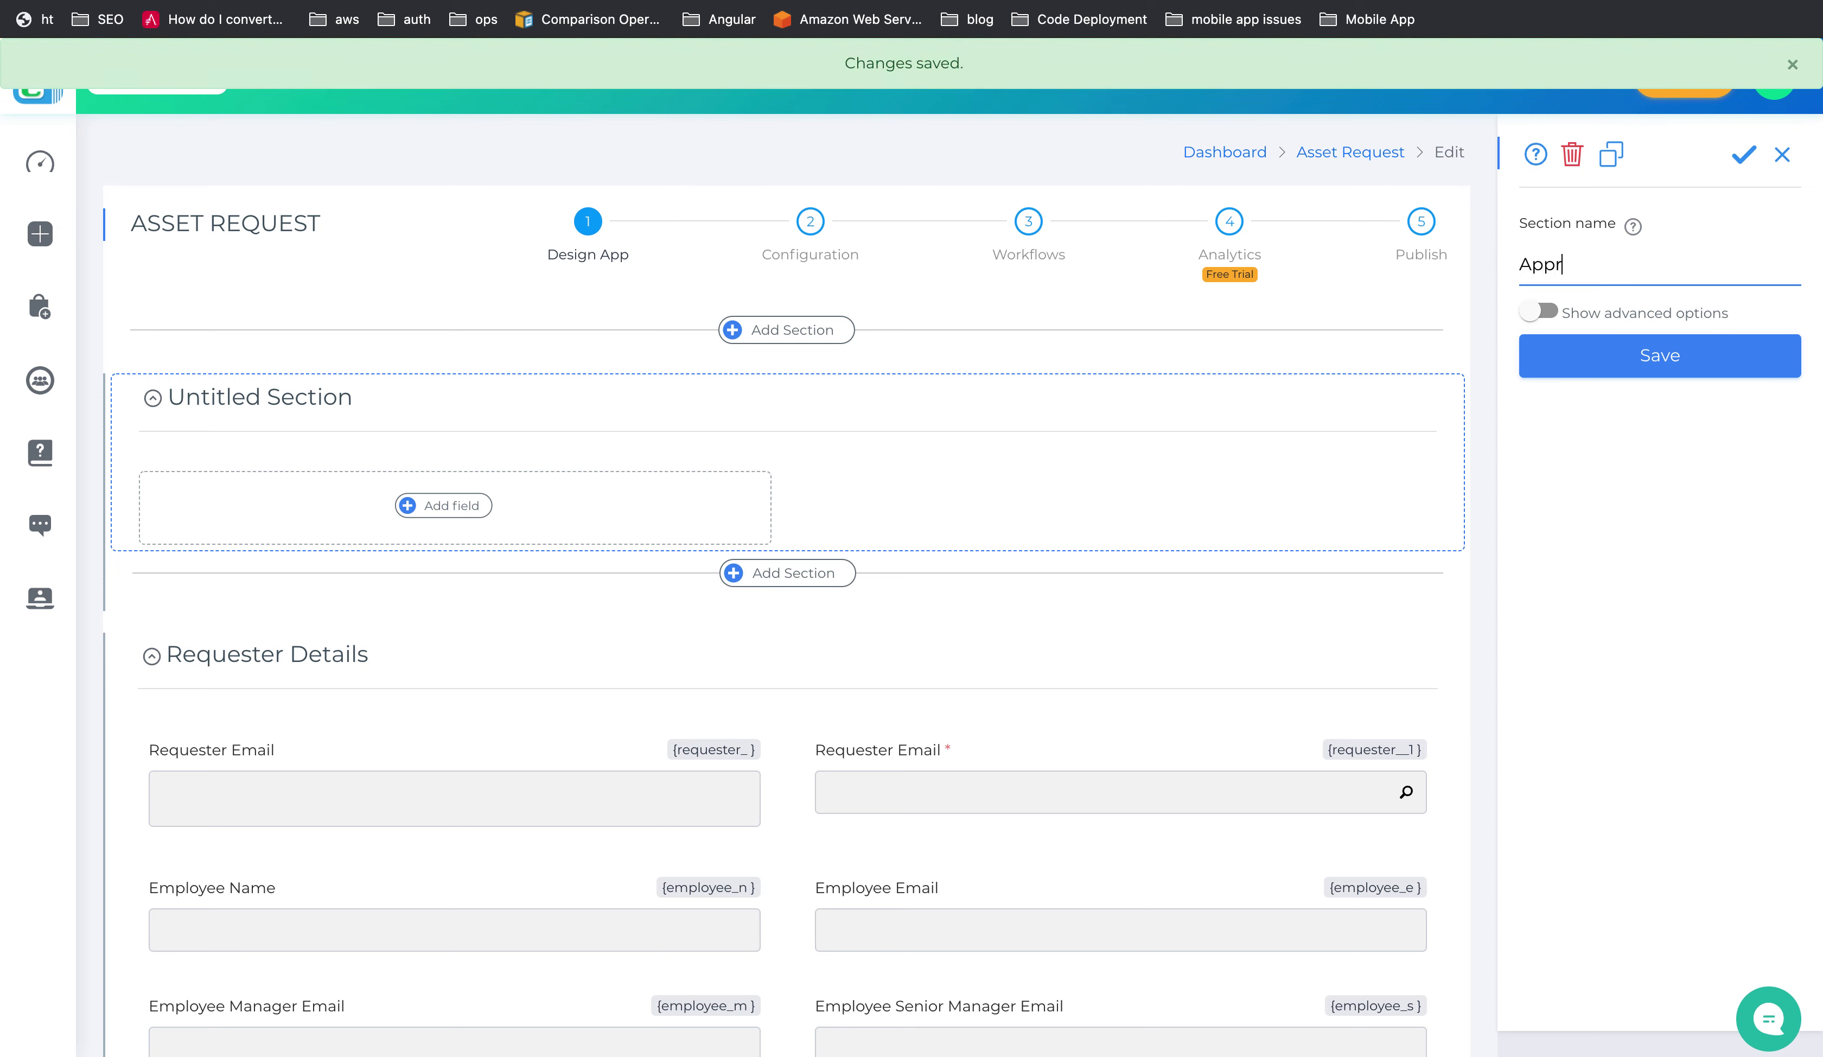
text(oval By Manager)
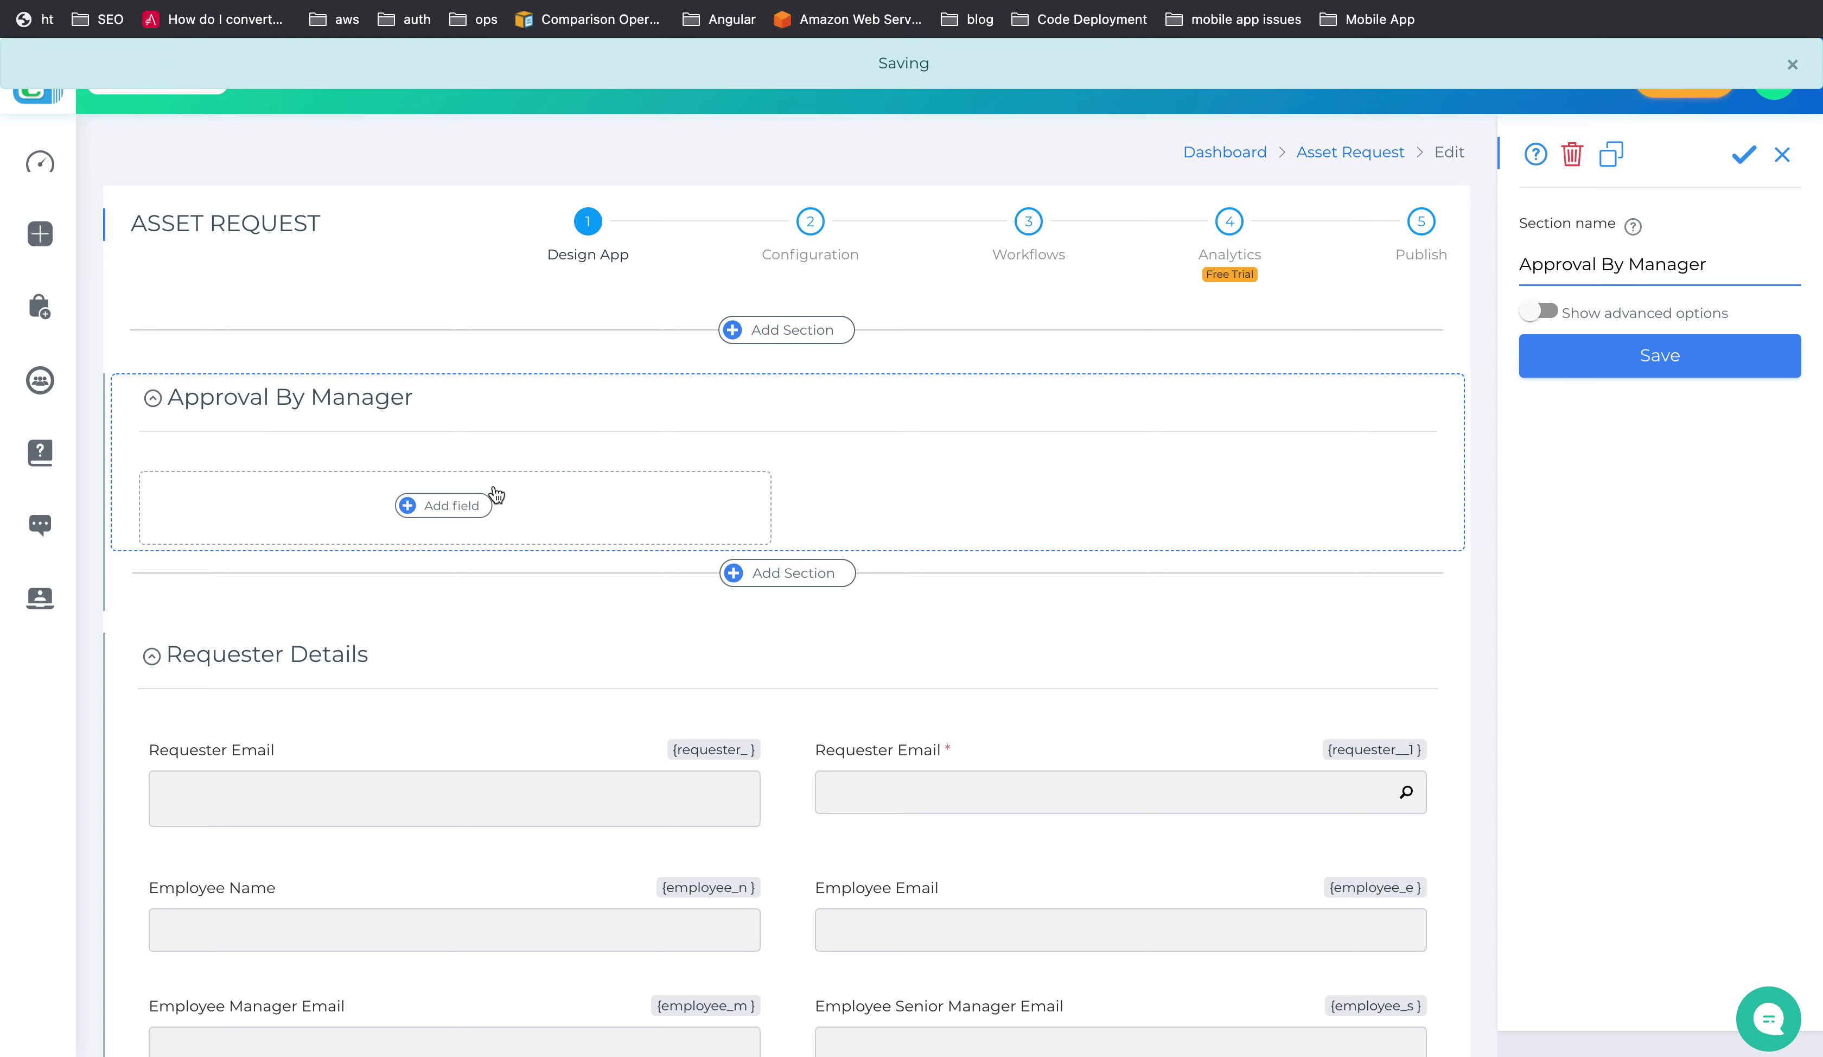
Add a single selector labelled "Approved?" with the options Approved and Rejected to the Approval By Manager section, and save it.
click(464, 513)
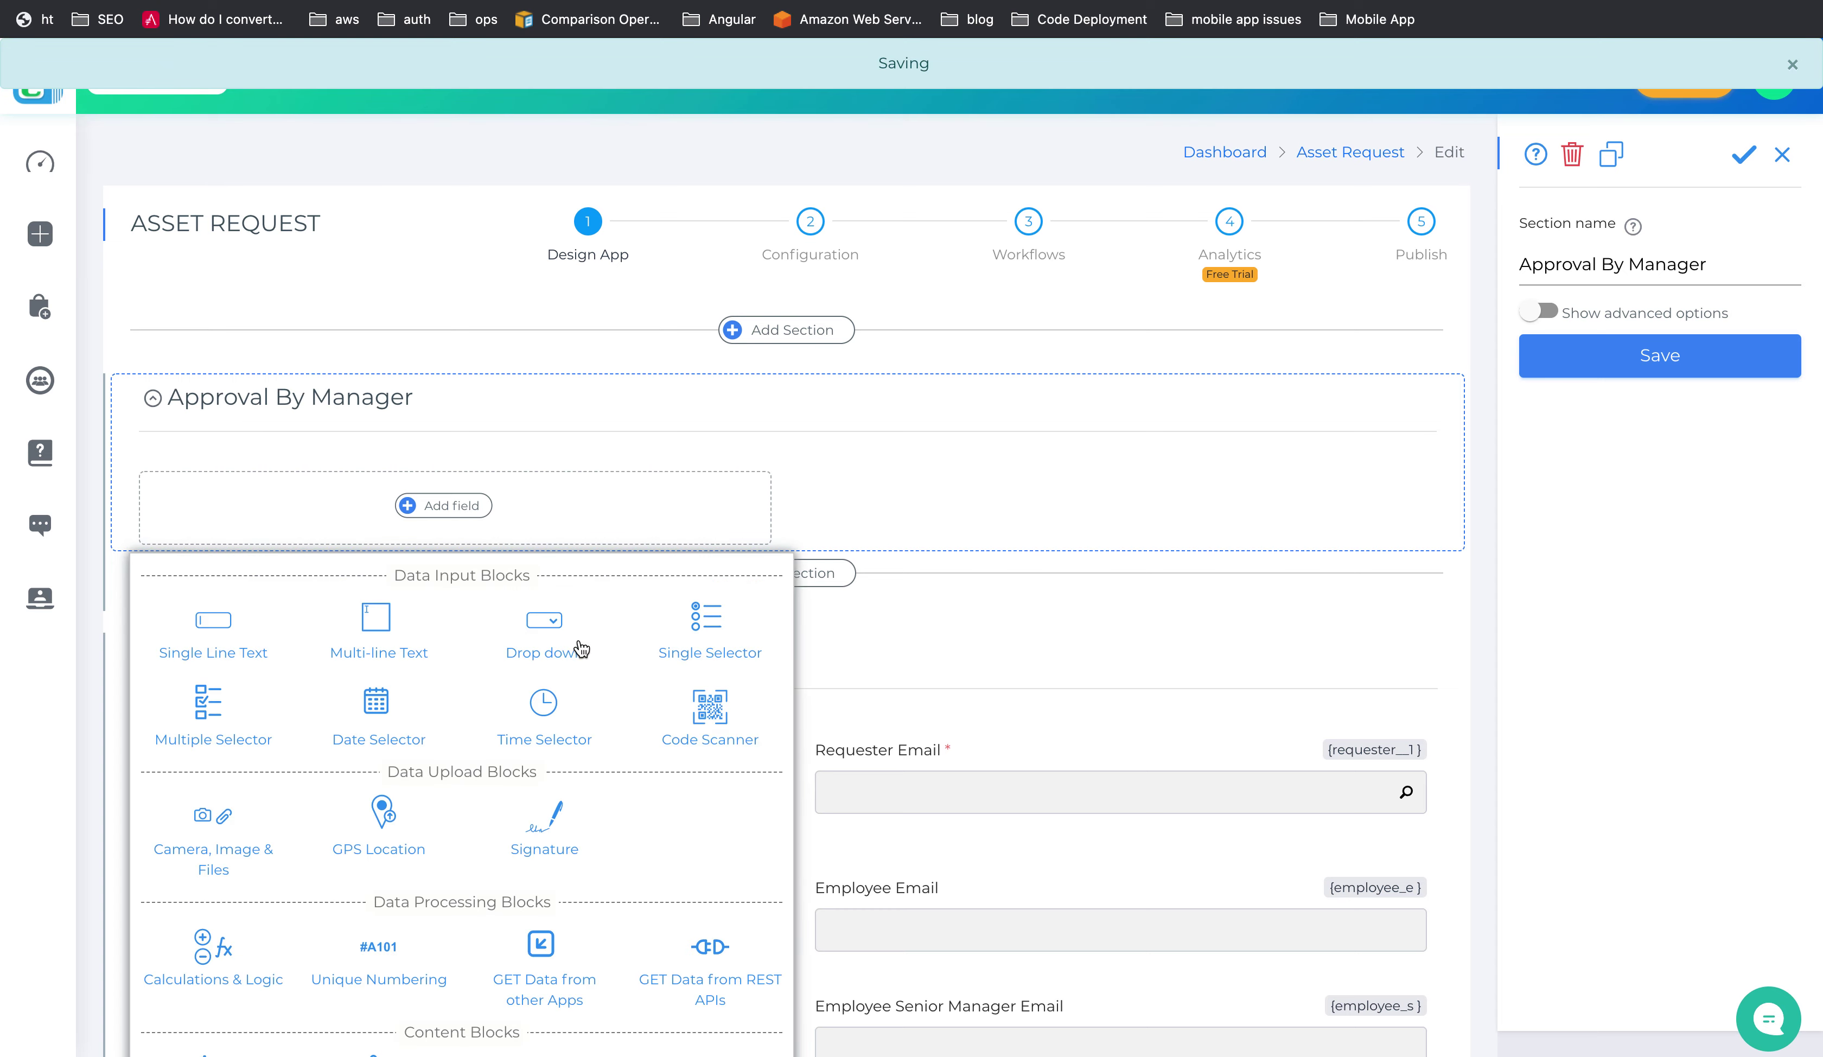
click(701, 618)
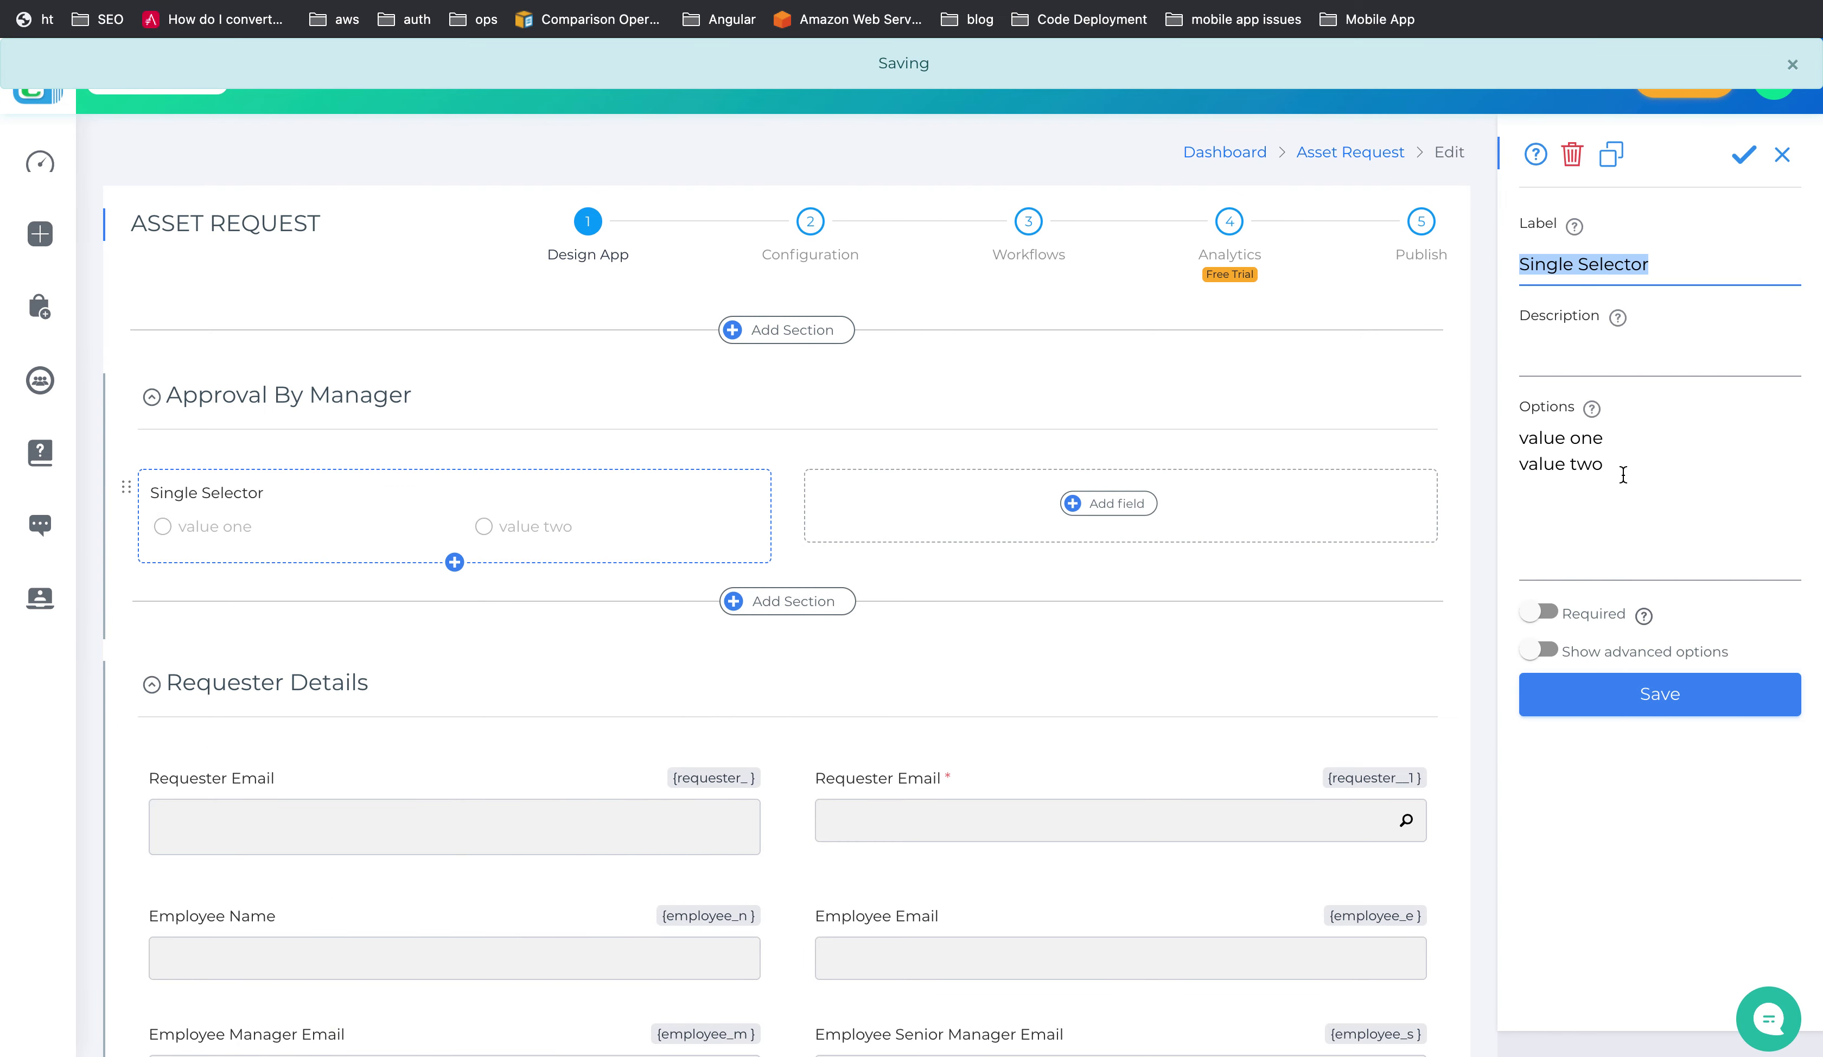
text(Approved?)
key(Tab)
key(Tab)
key(ctrl+a)
text(Approved )
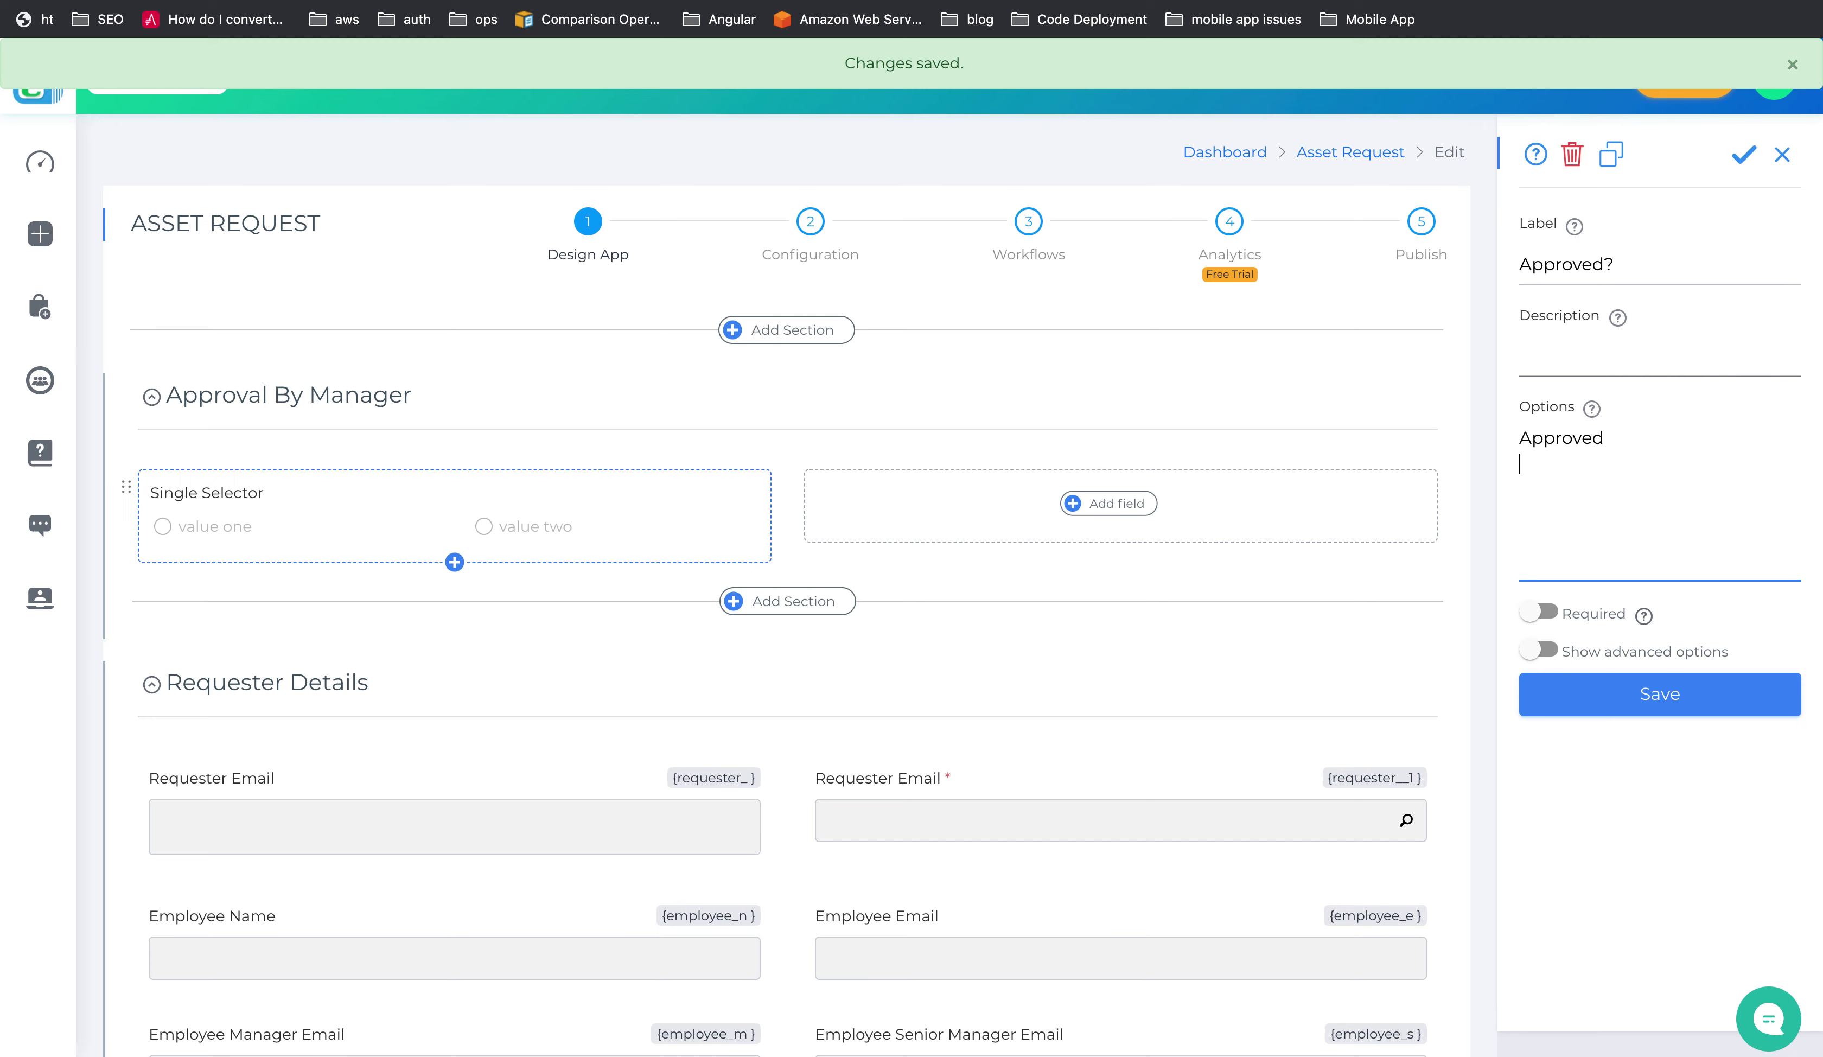
text(Rejected)
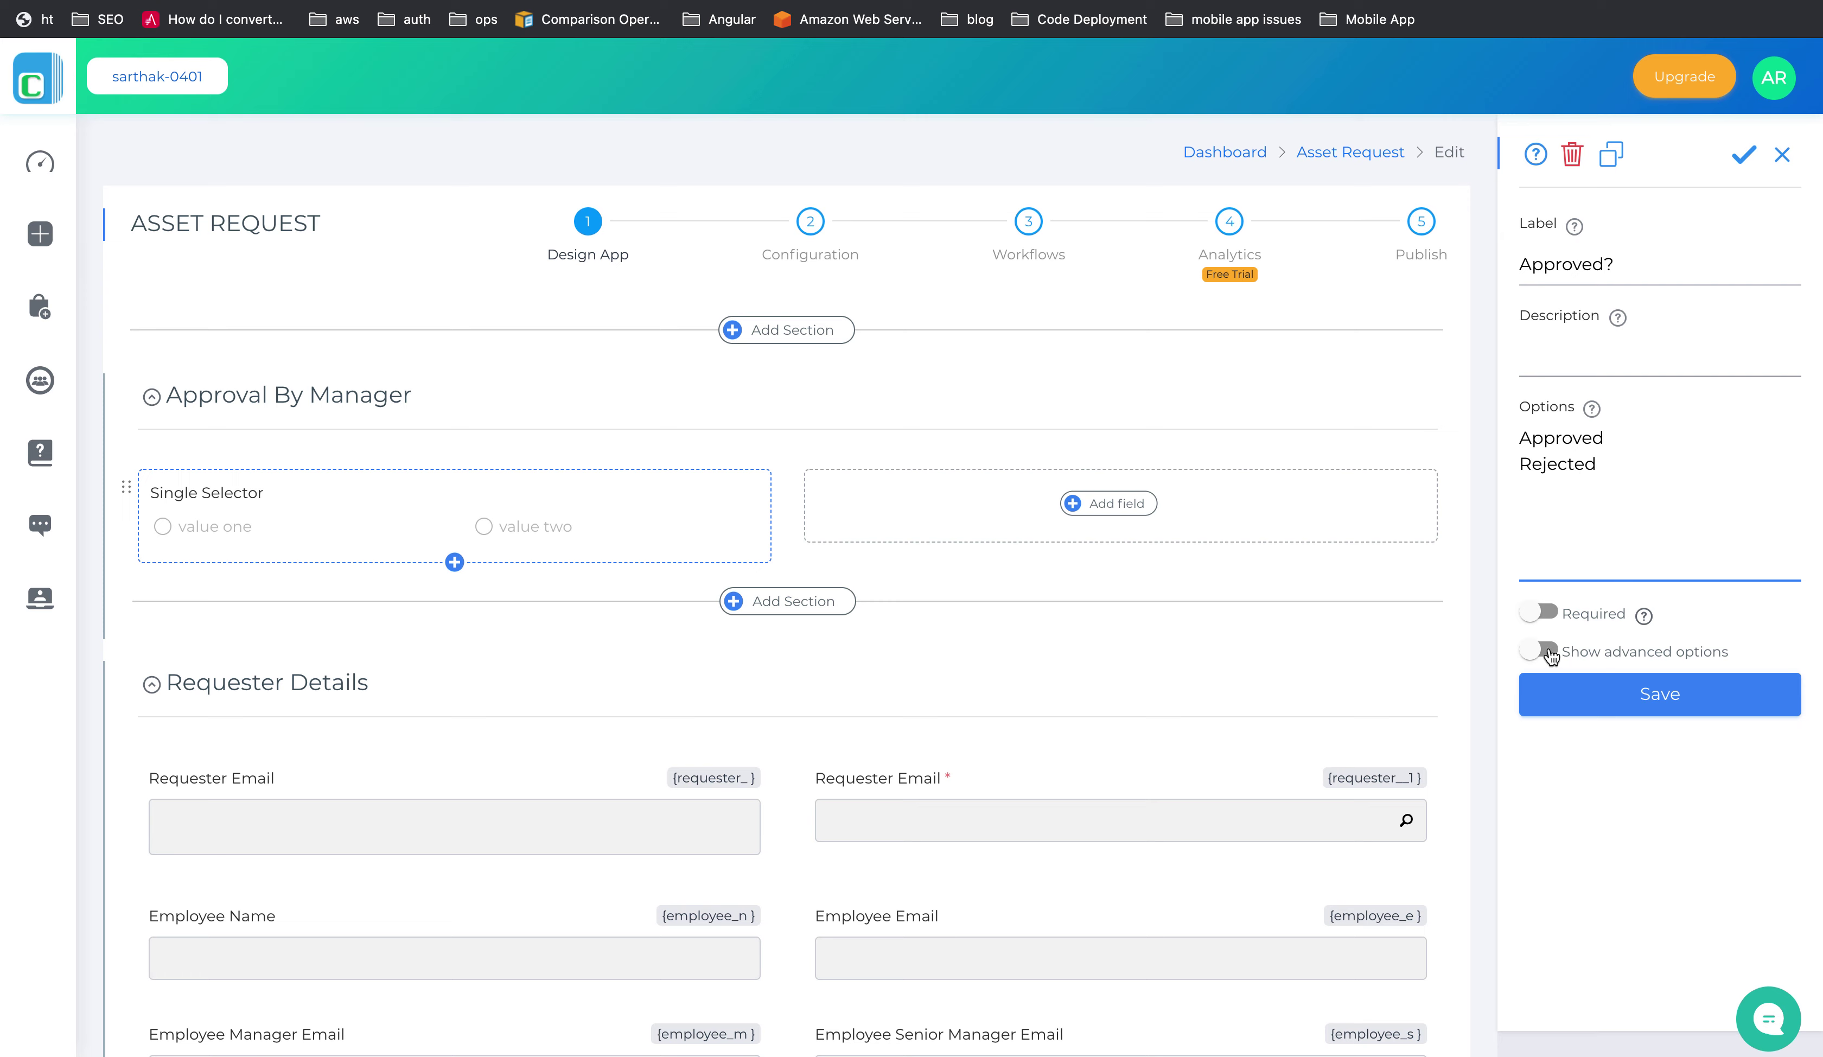
click(1546, 650)
scroll(1554, 818, down, 1)
scroll(1554, 819, up, 1)
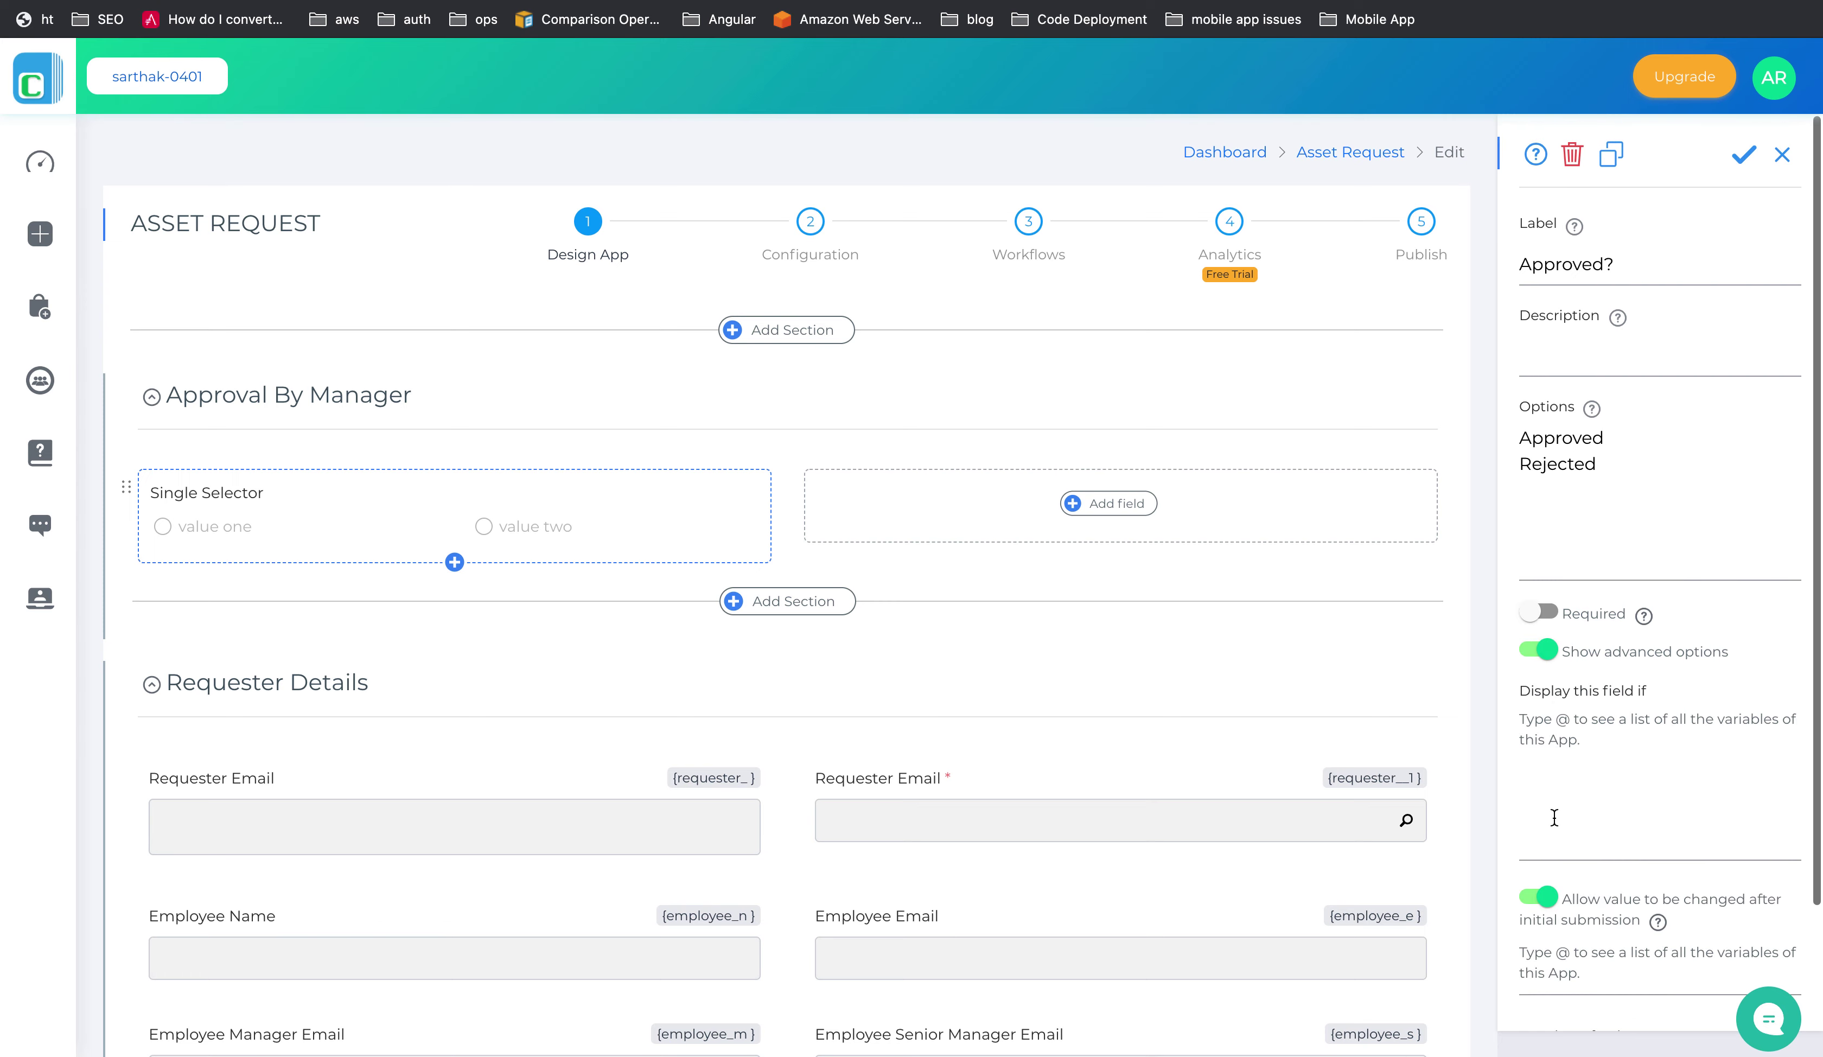
click(1745, 154)
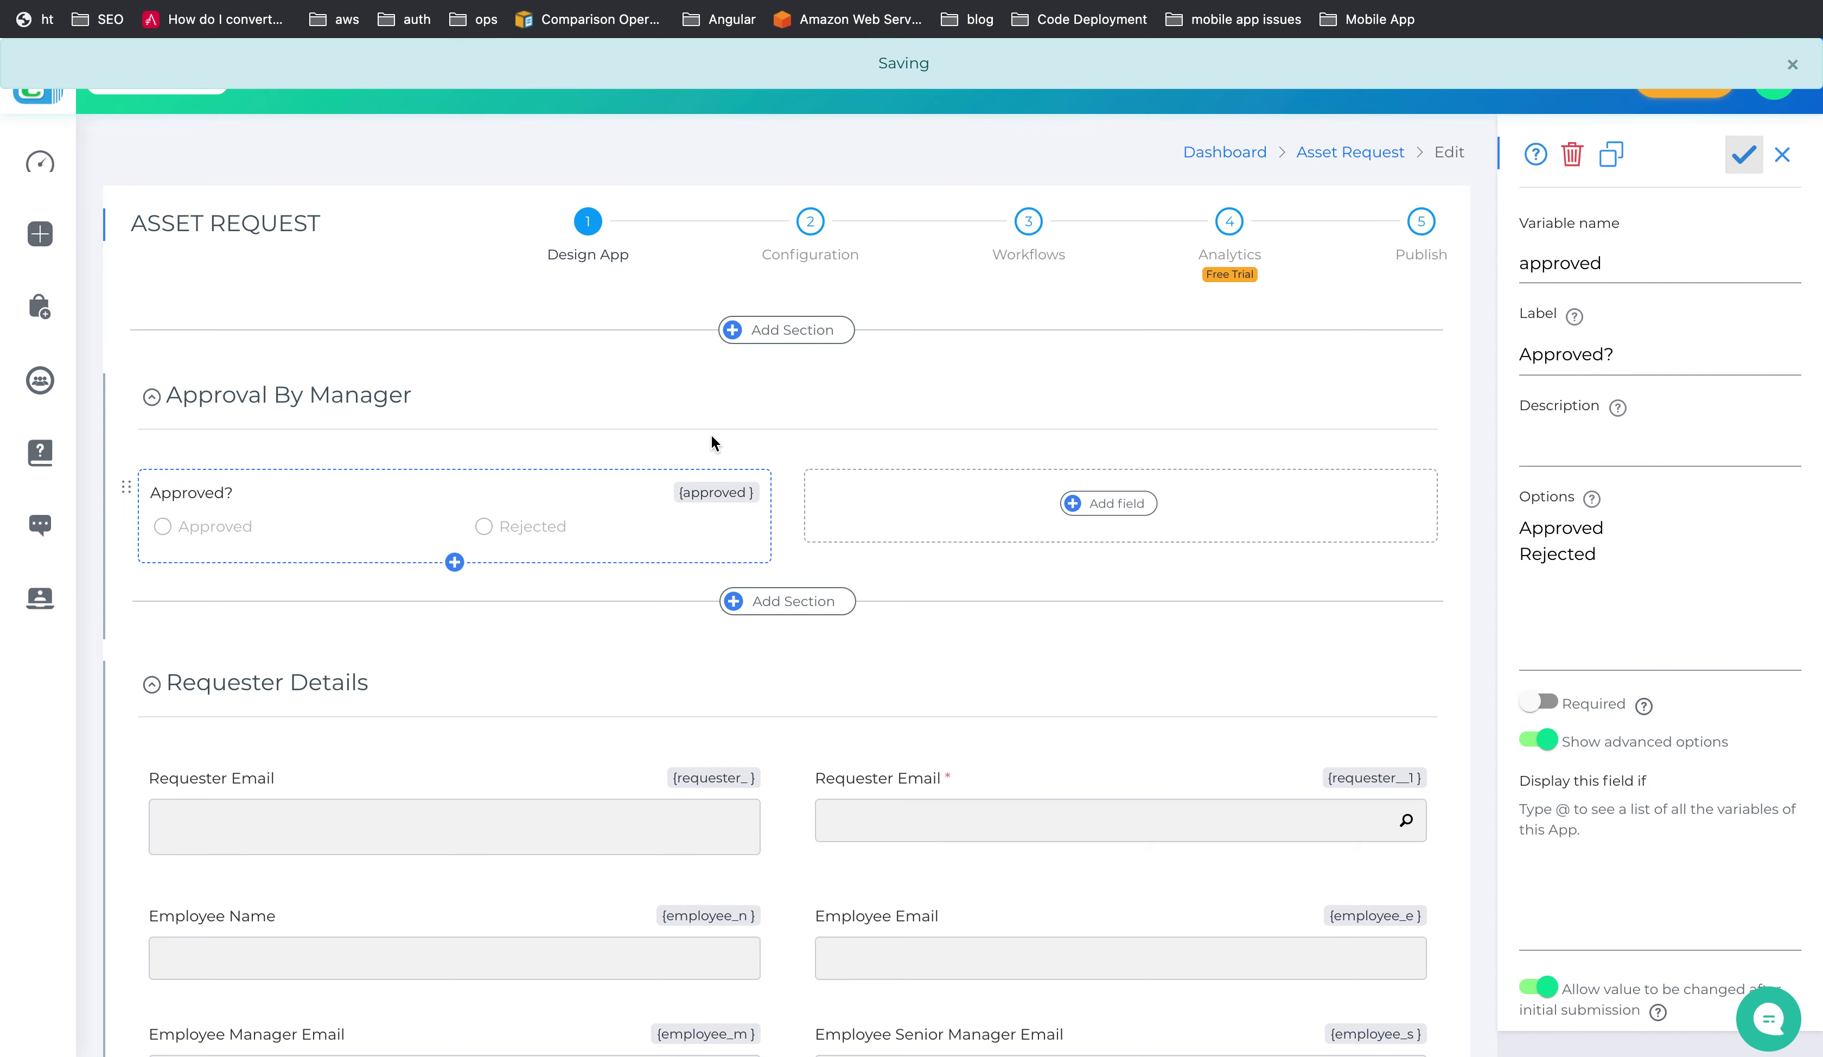
Add a multi-line text field labelled "Comments" beside the "Approved?" selector and save it.
click(1106, 508)
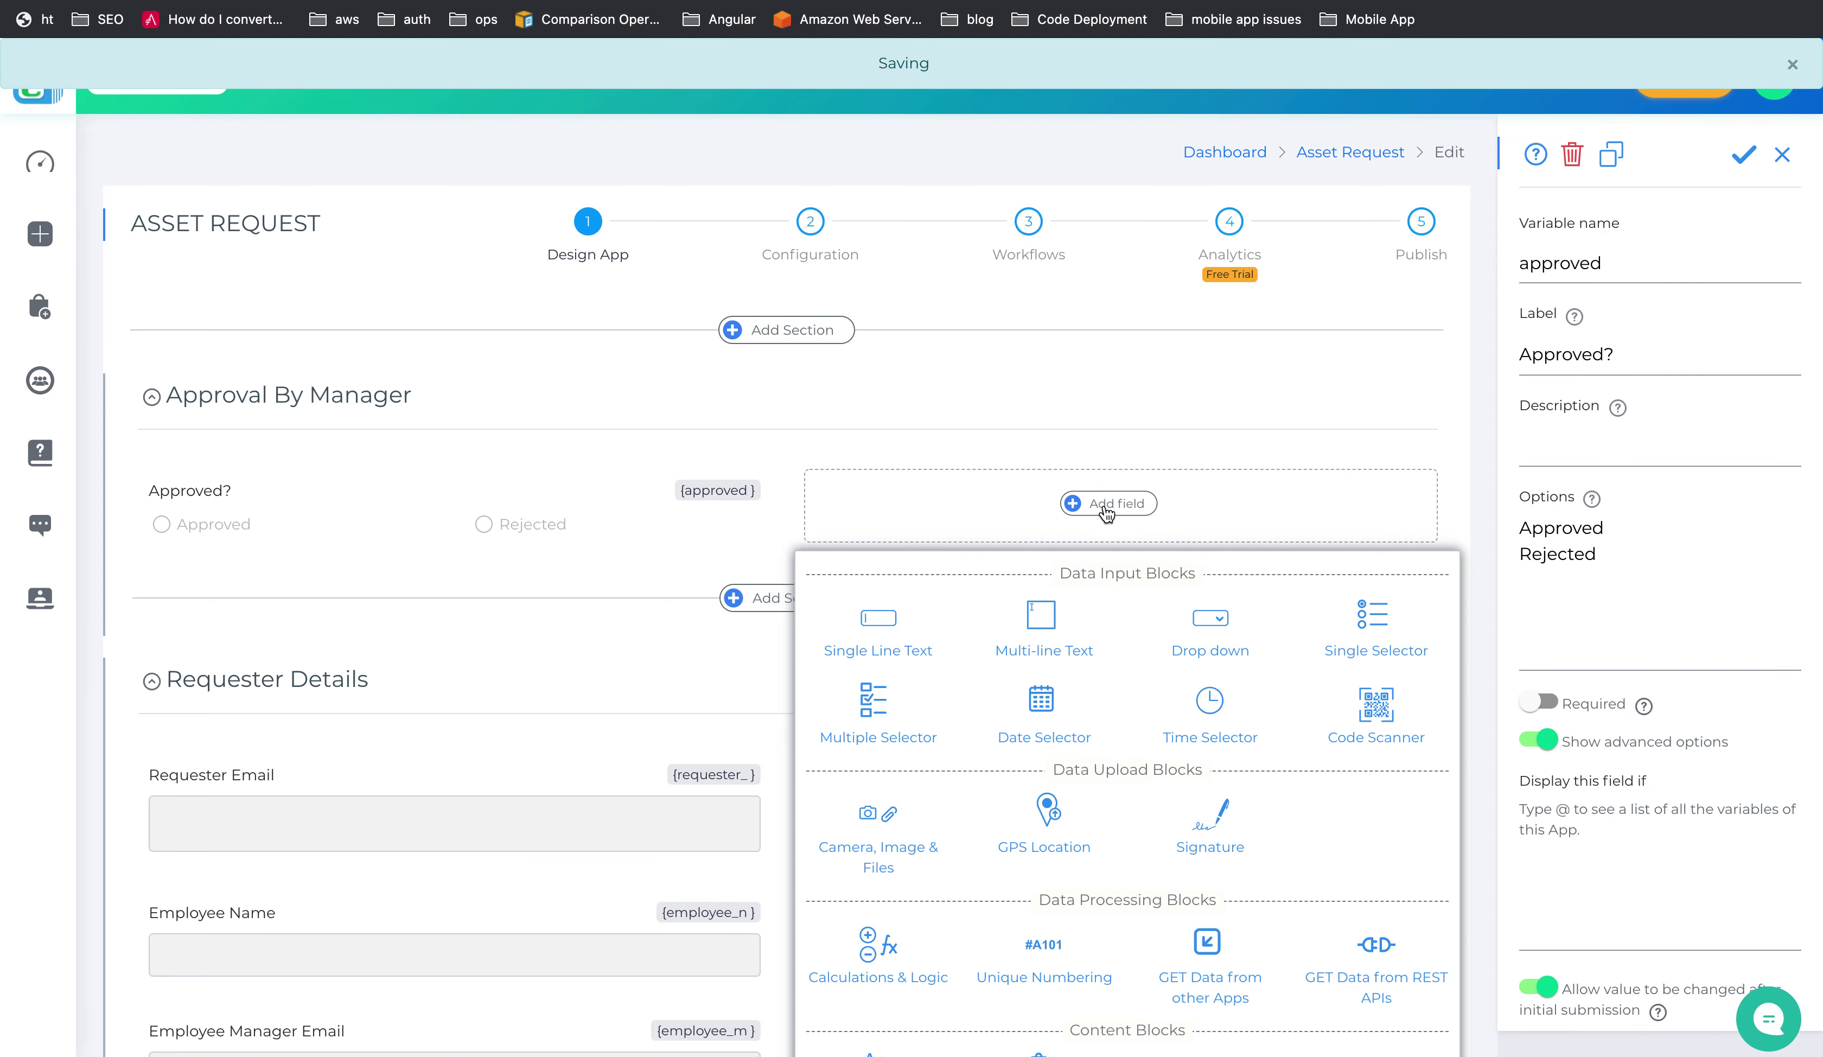
click(1042, 626)
text(comments)
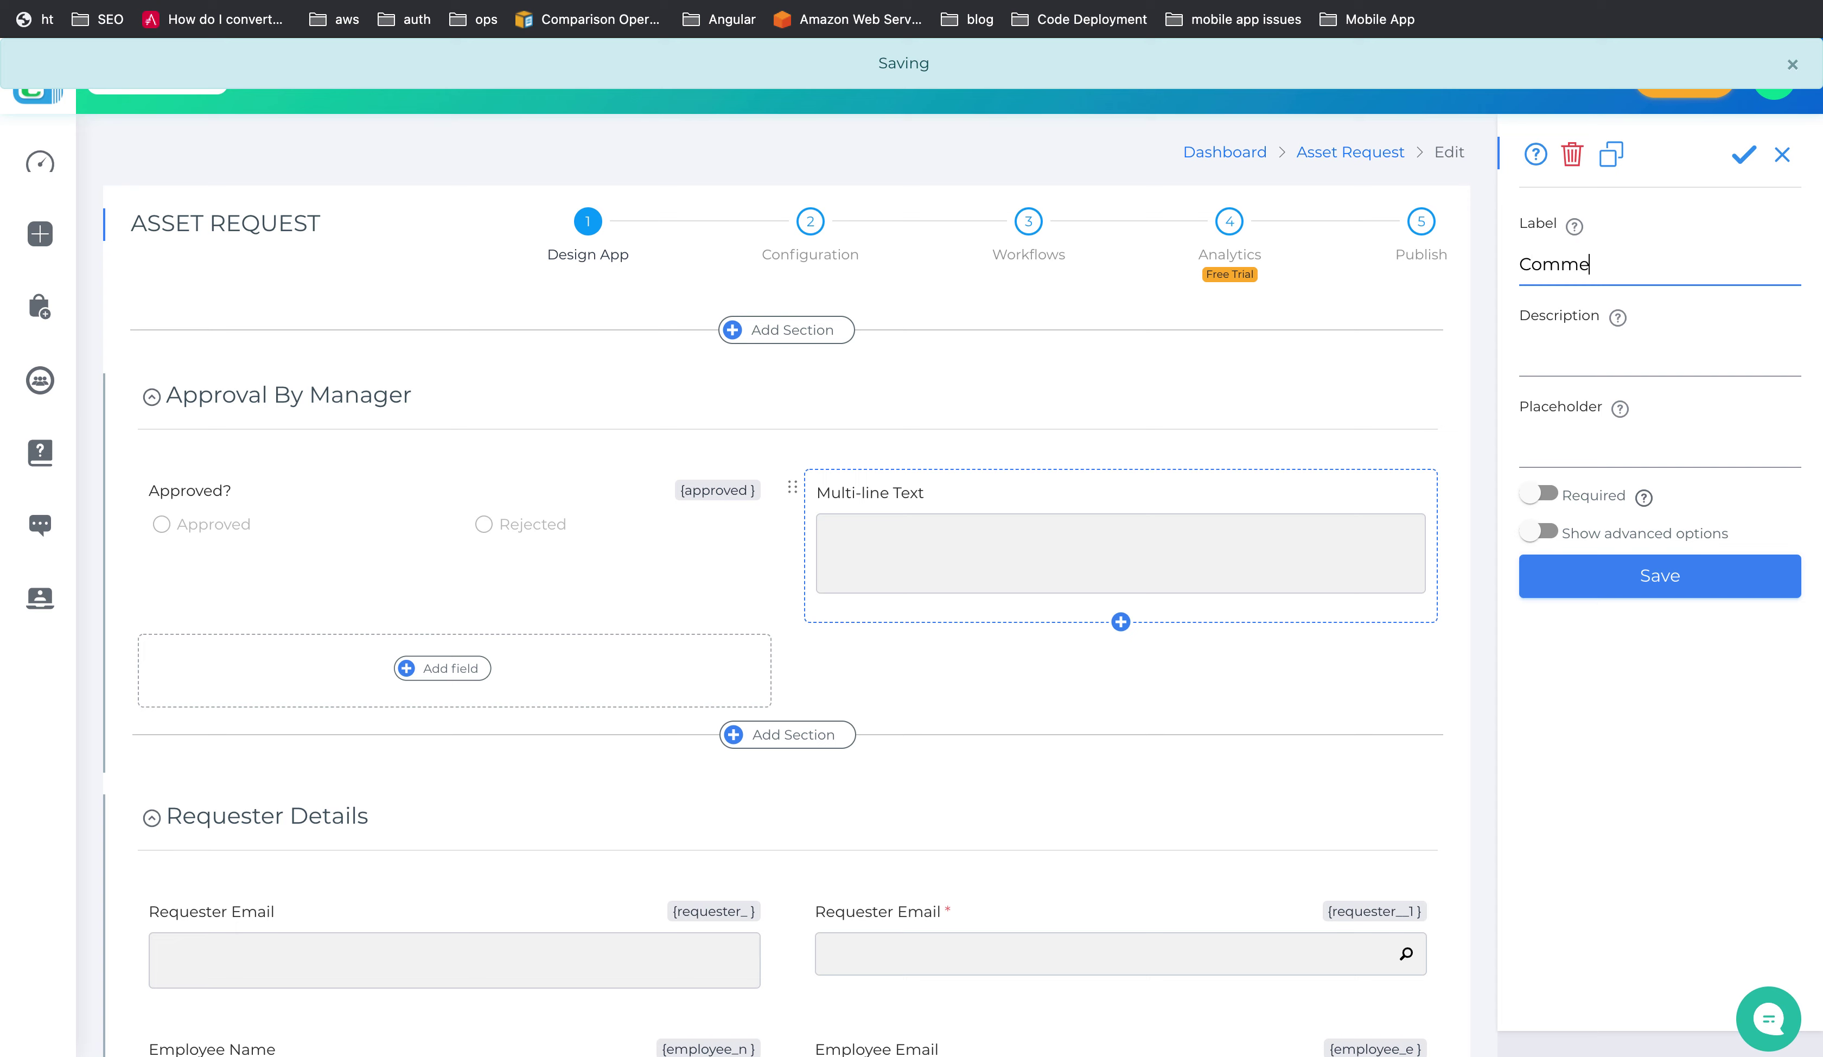
click(1636, 576)
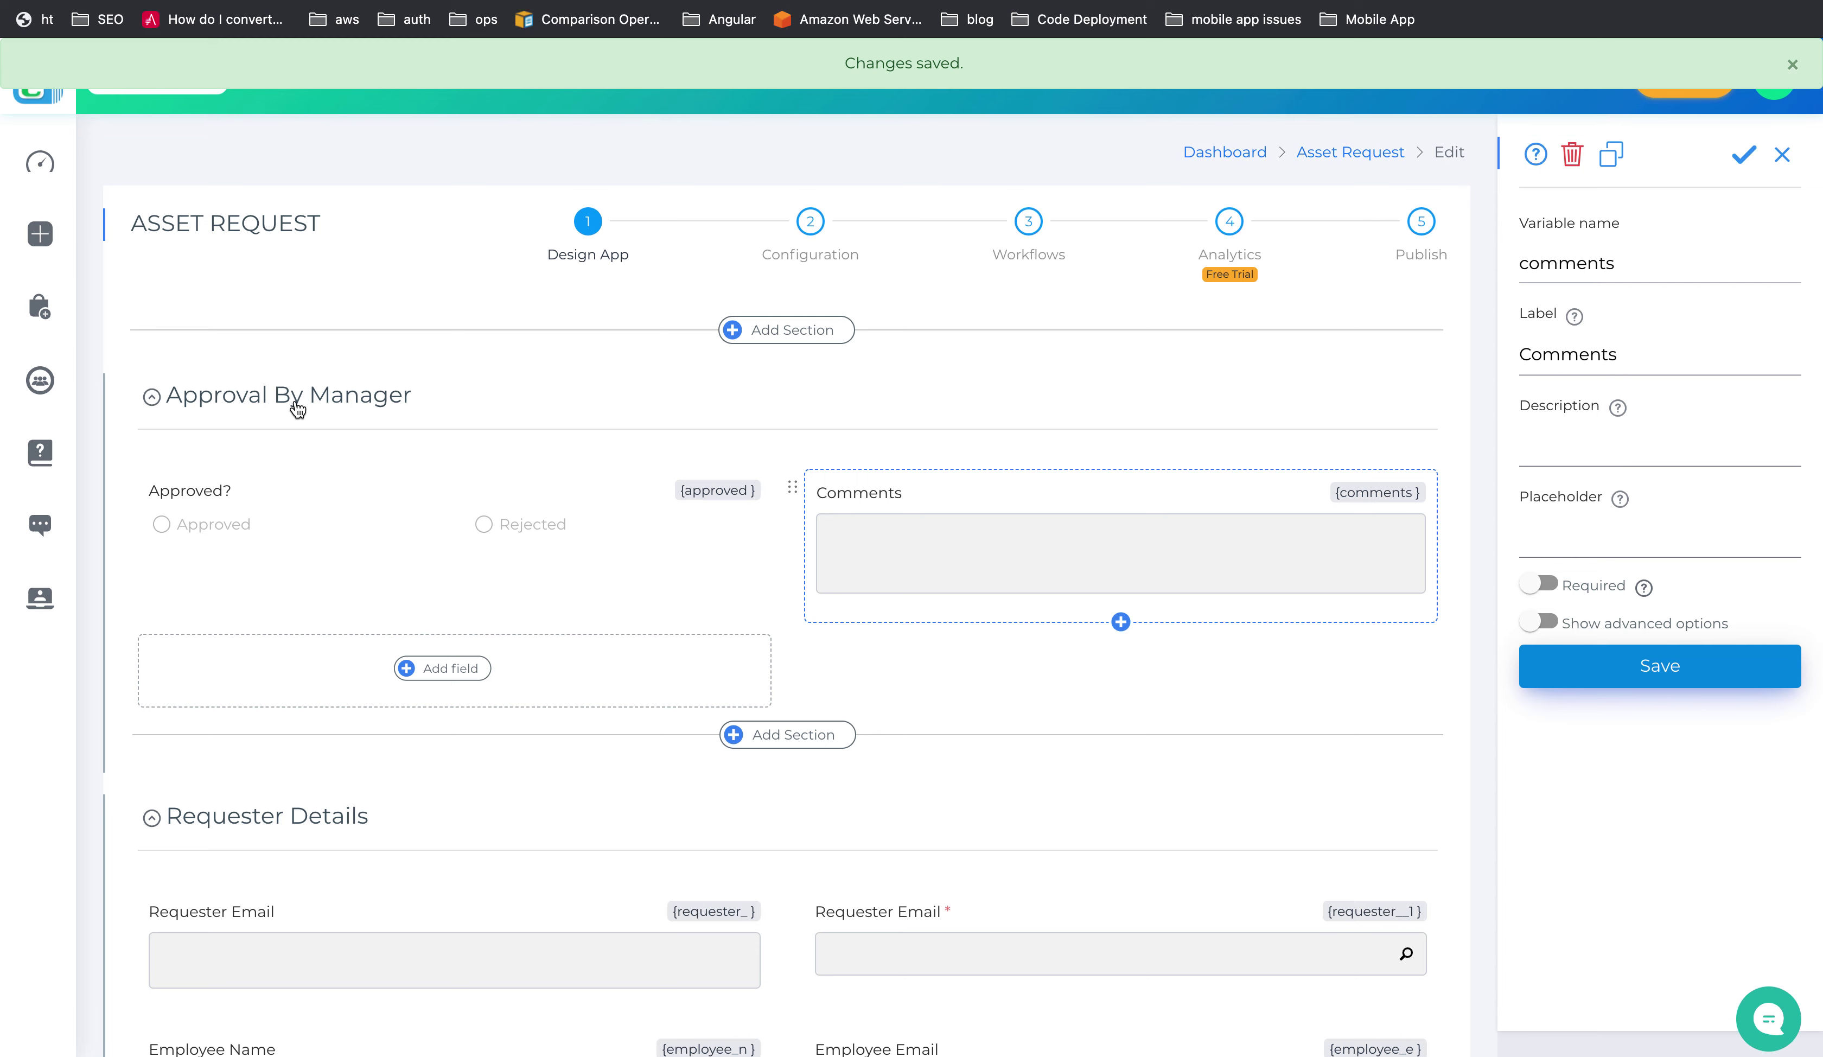
View the Asset Request form and expand its Requester Details and Asset Details sections.
click(1332, 157)
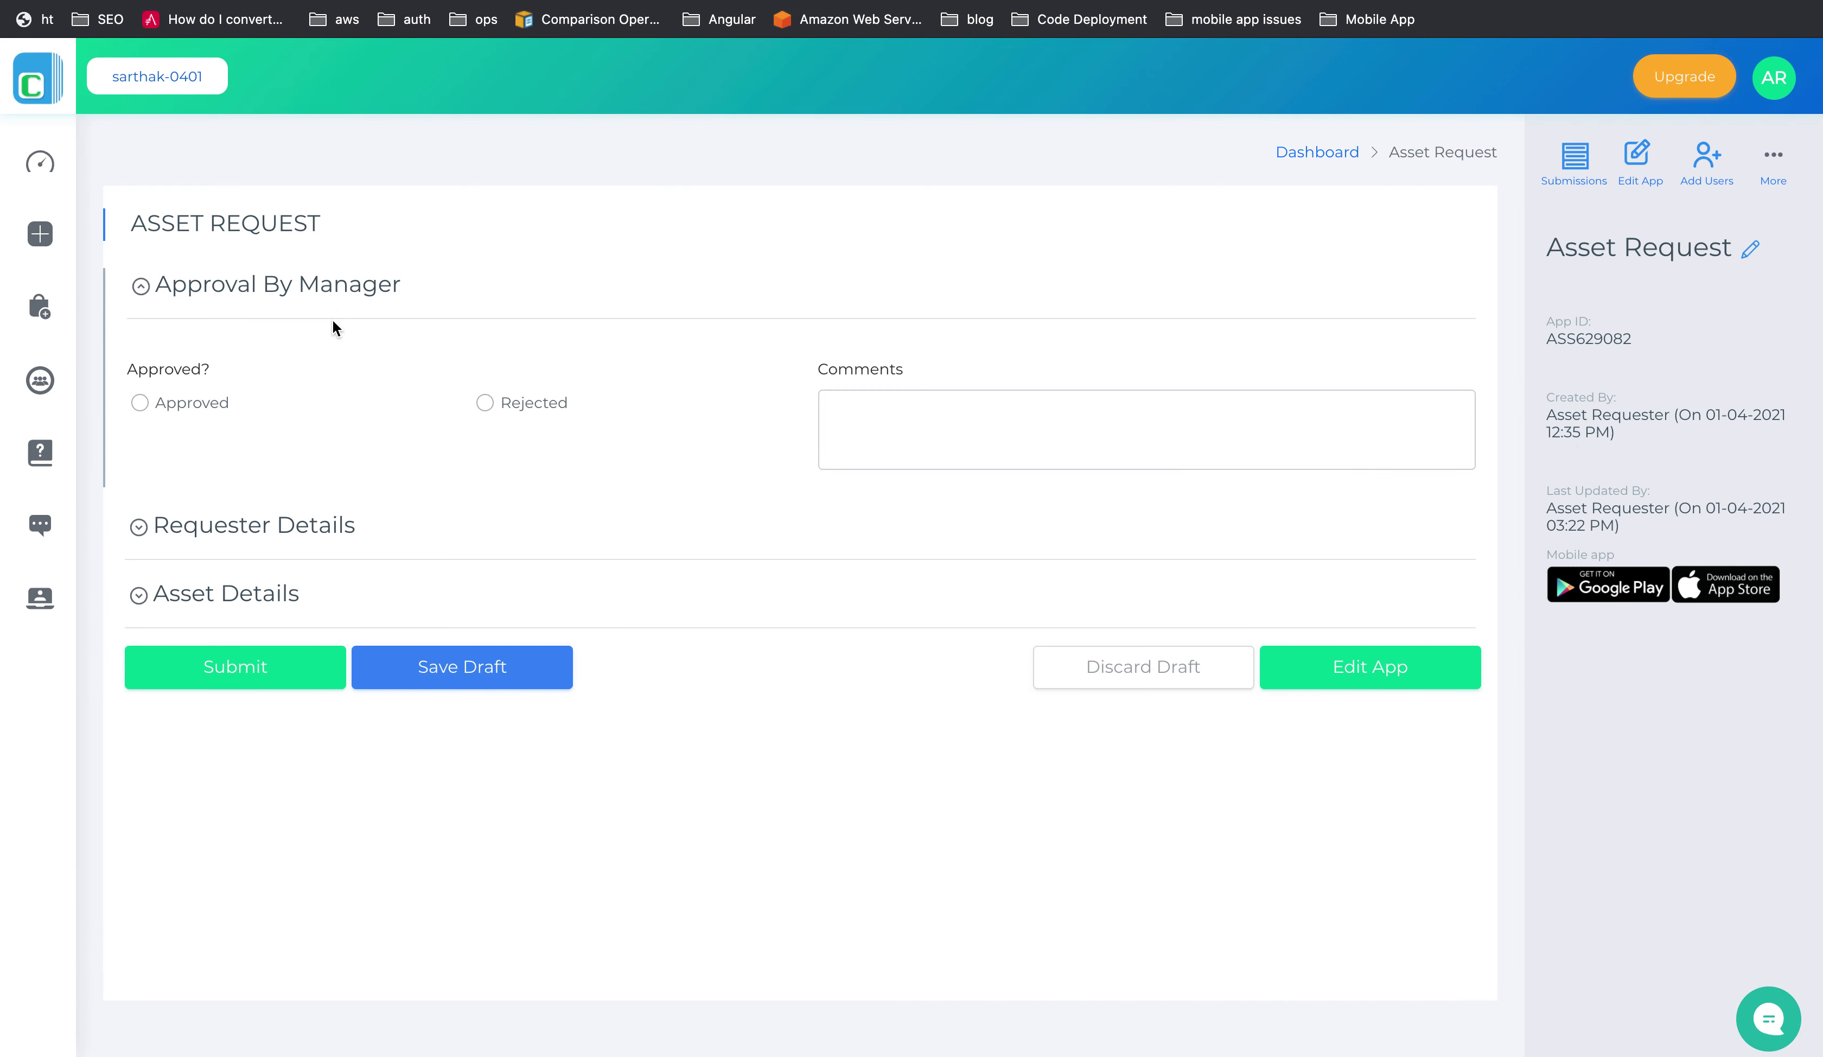
click(252, 528)
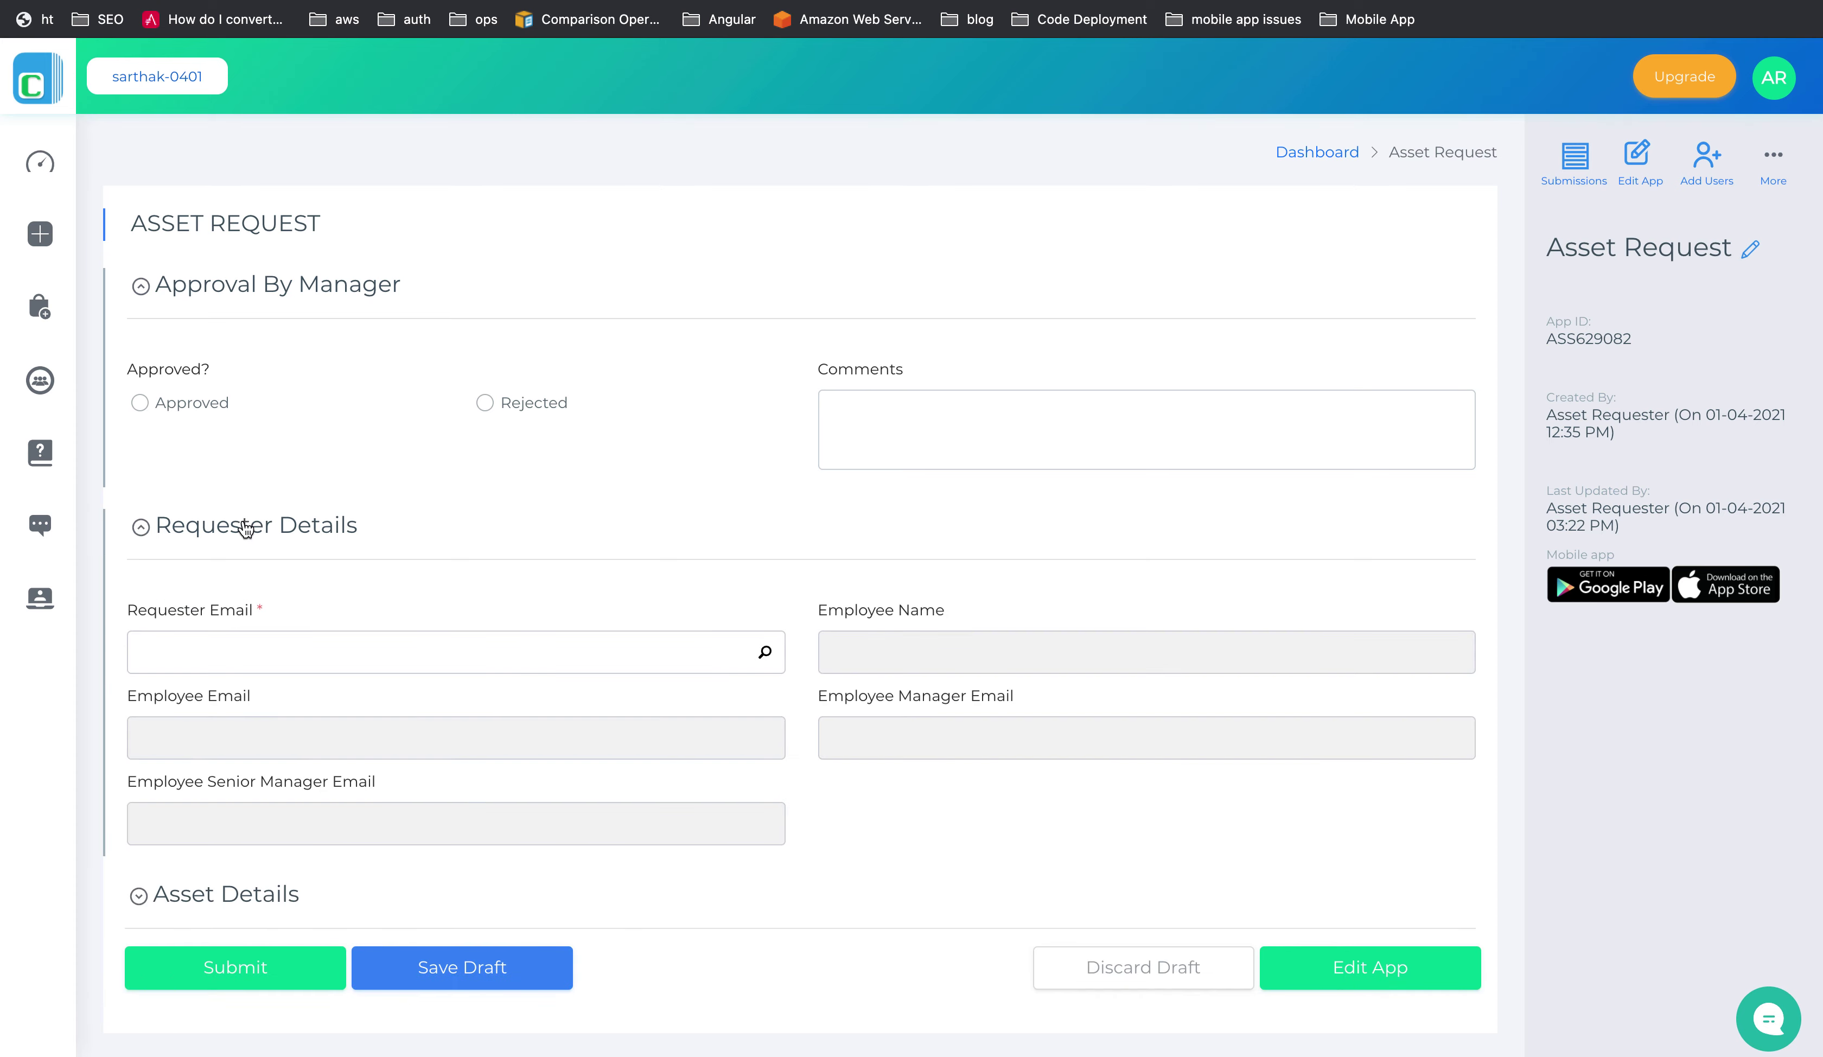
click(206, 894)
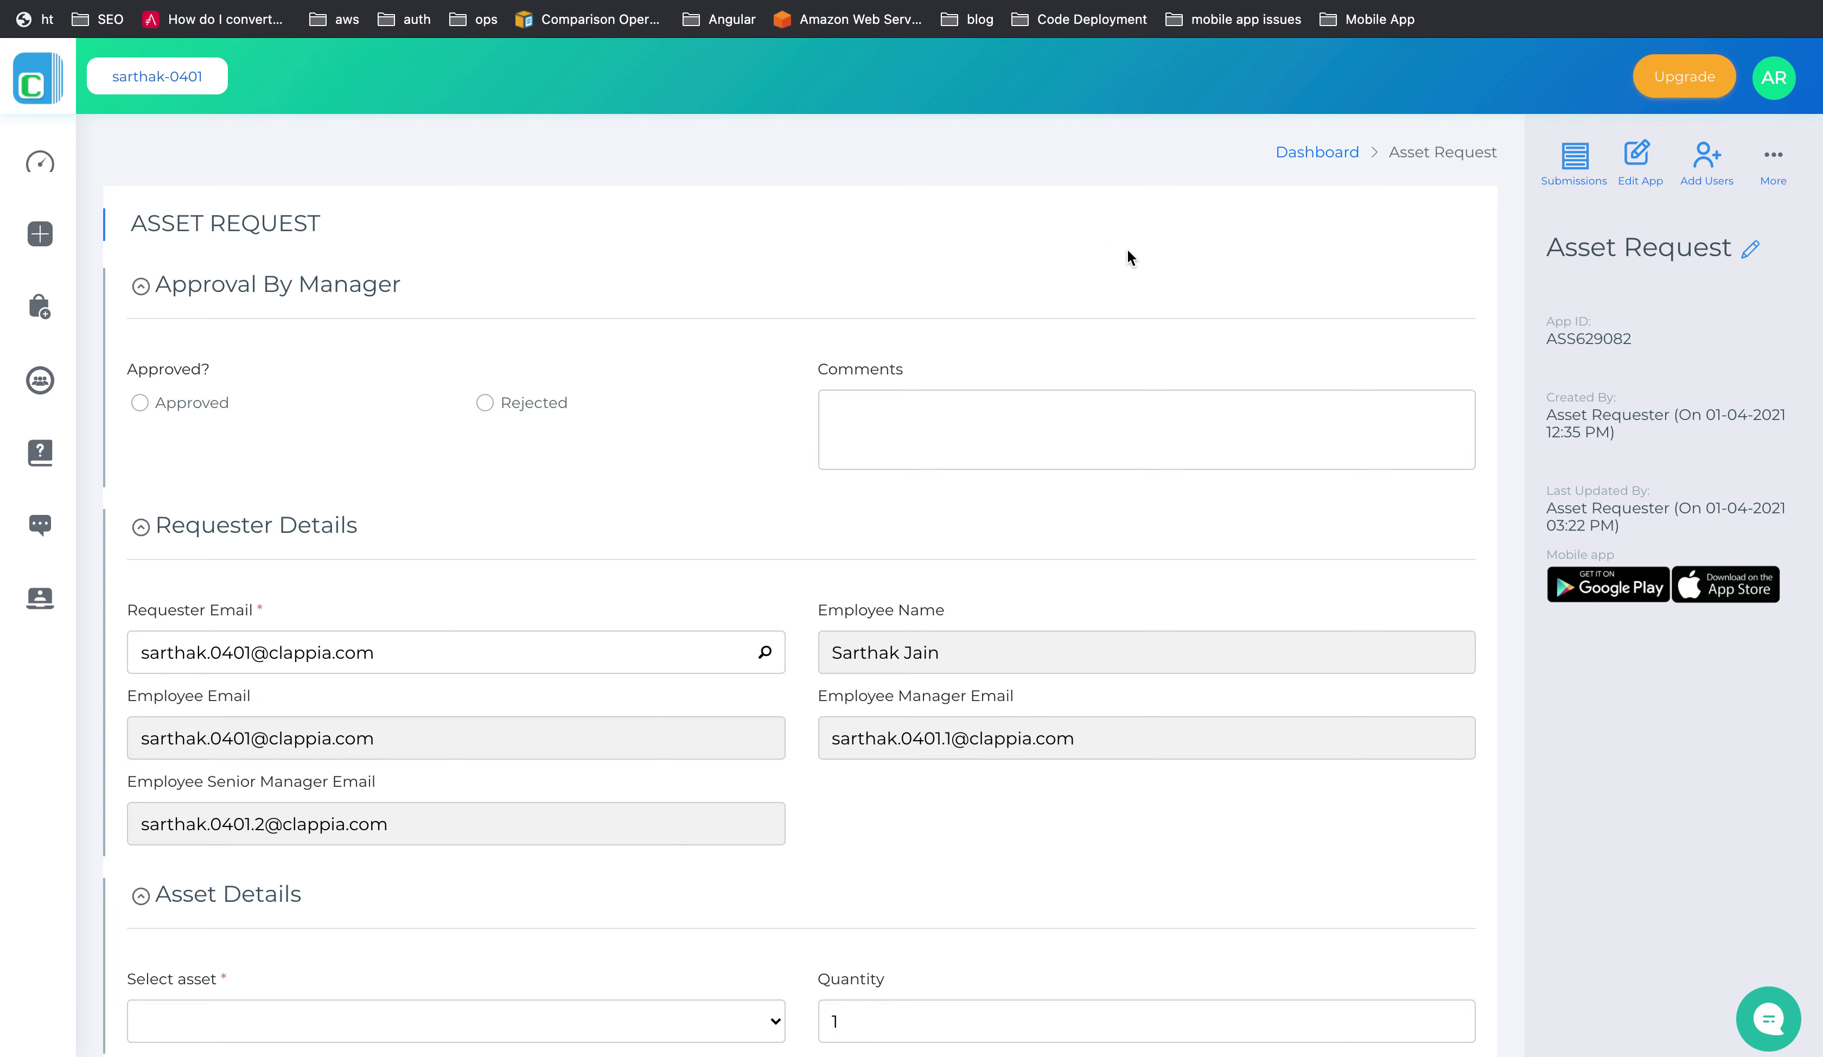
Add the statuses "Approved" and "Rejected" in the app's status configuration and save them.
click(1635, 167)
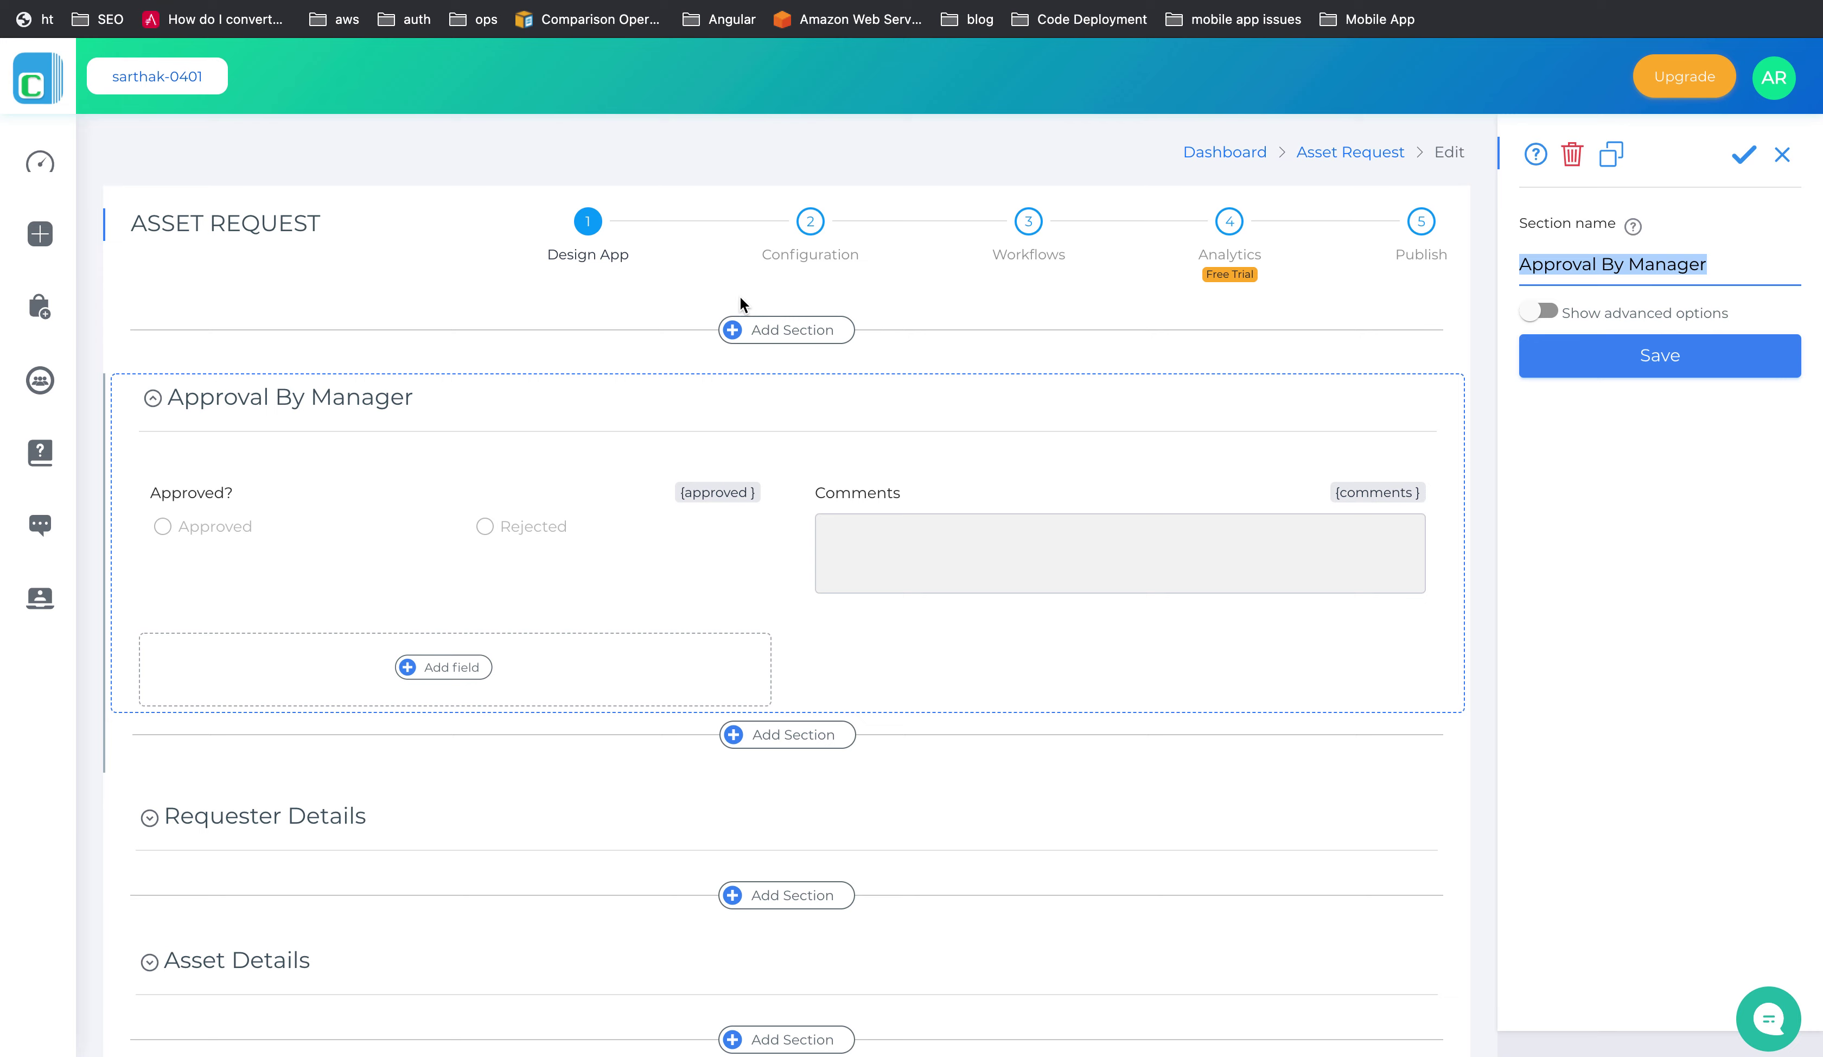
click(798, 245)
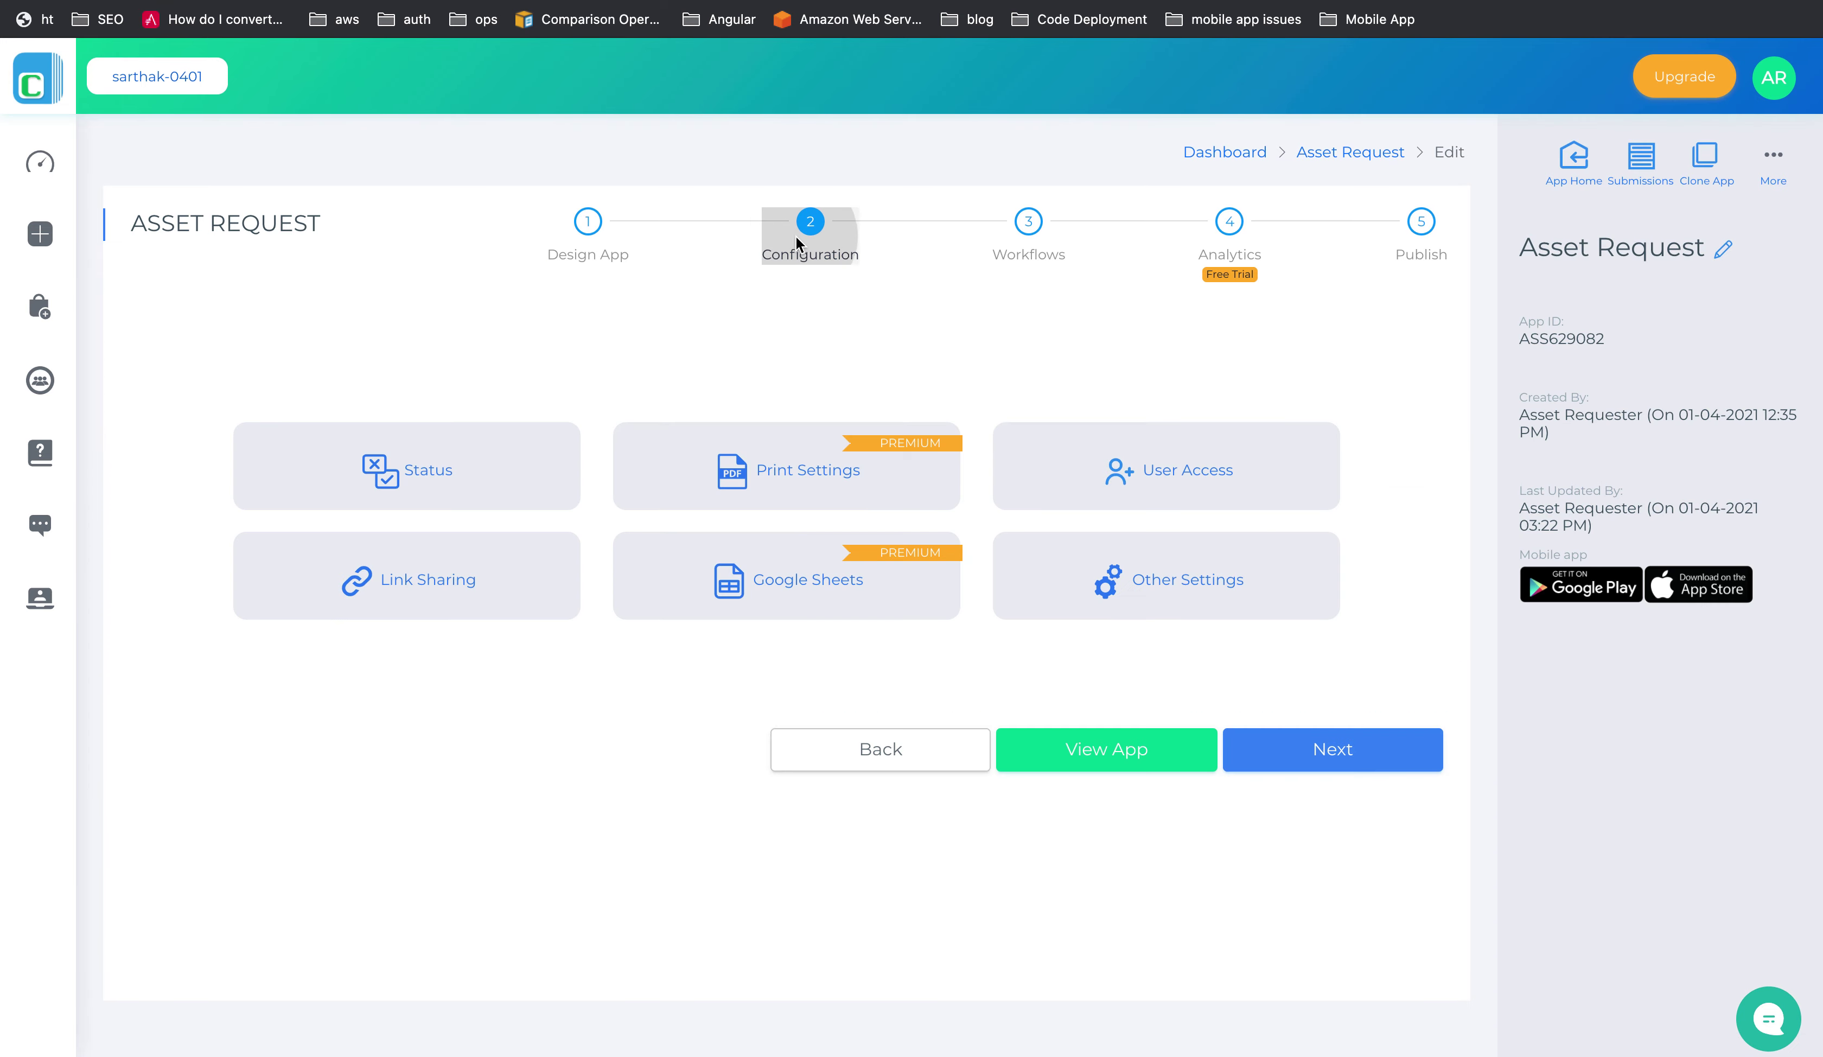
click(435, 460)
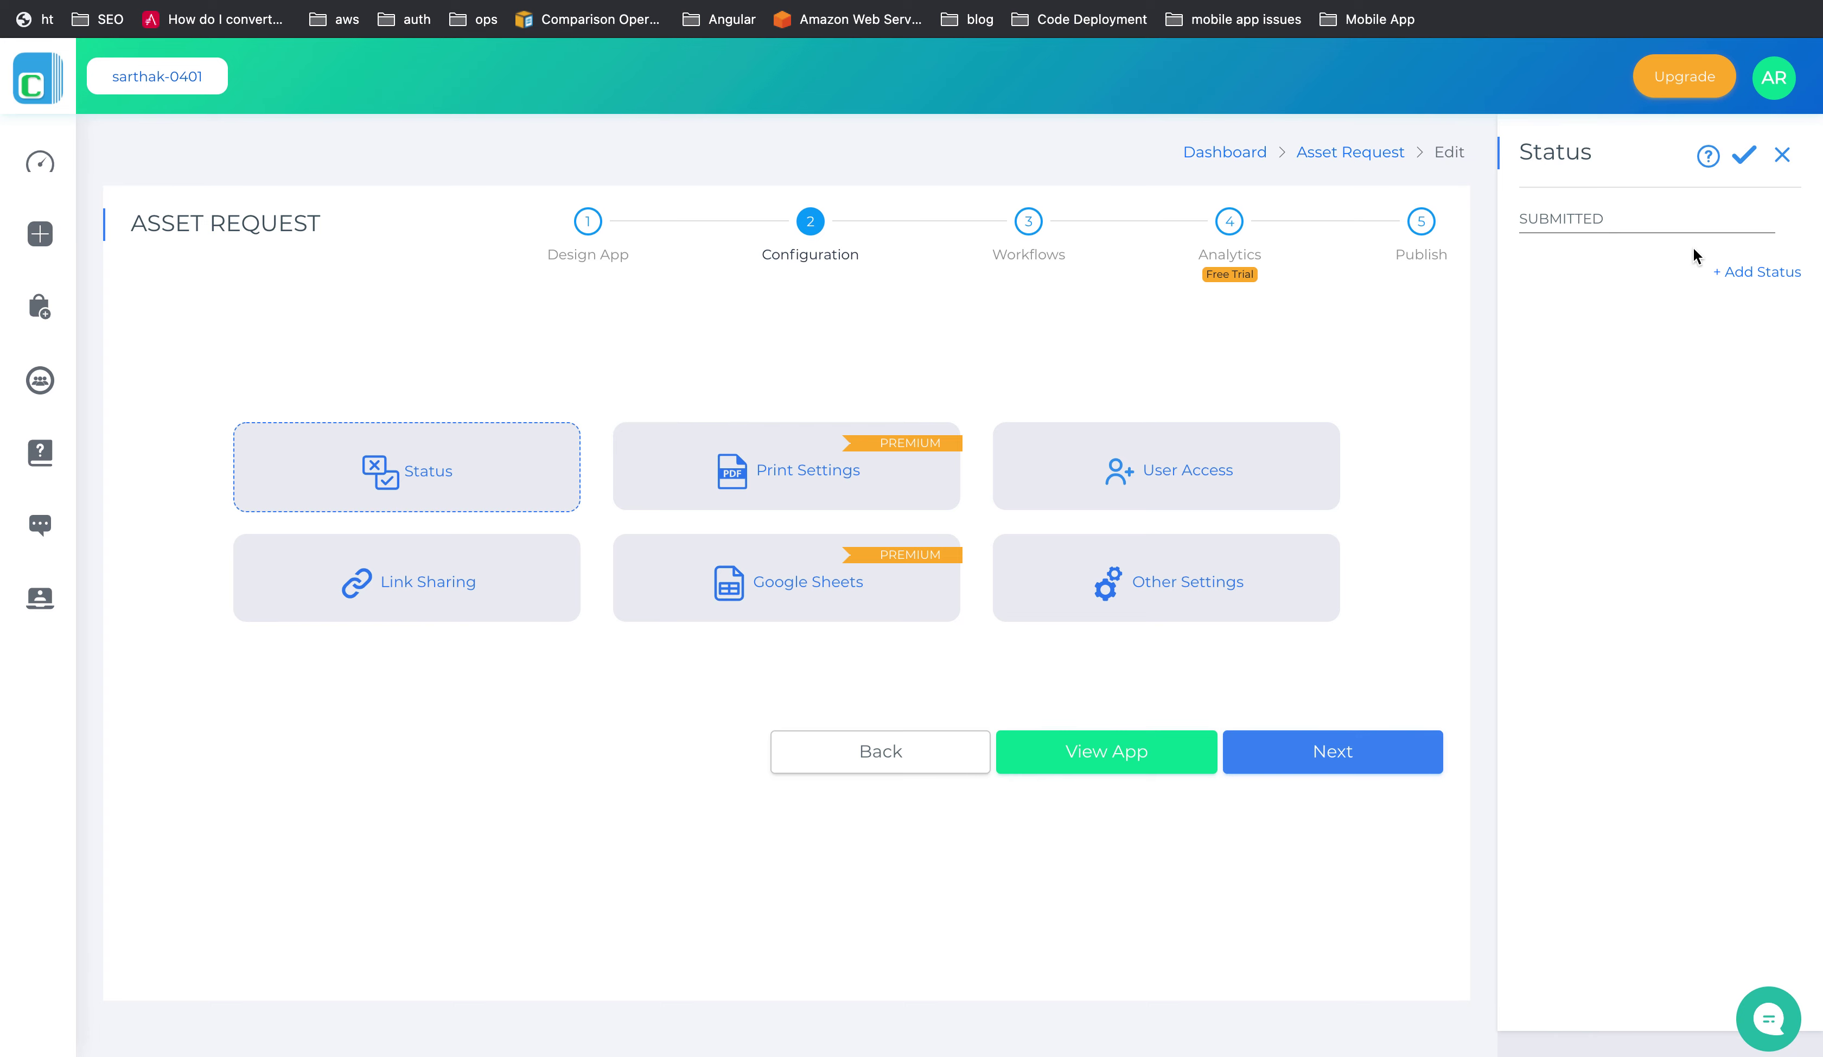
click(1726, 272)
text(A)
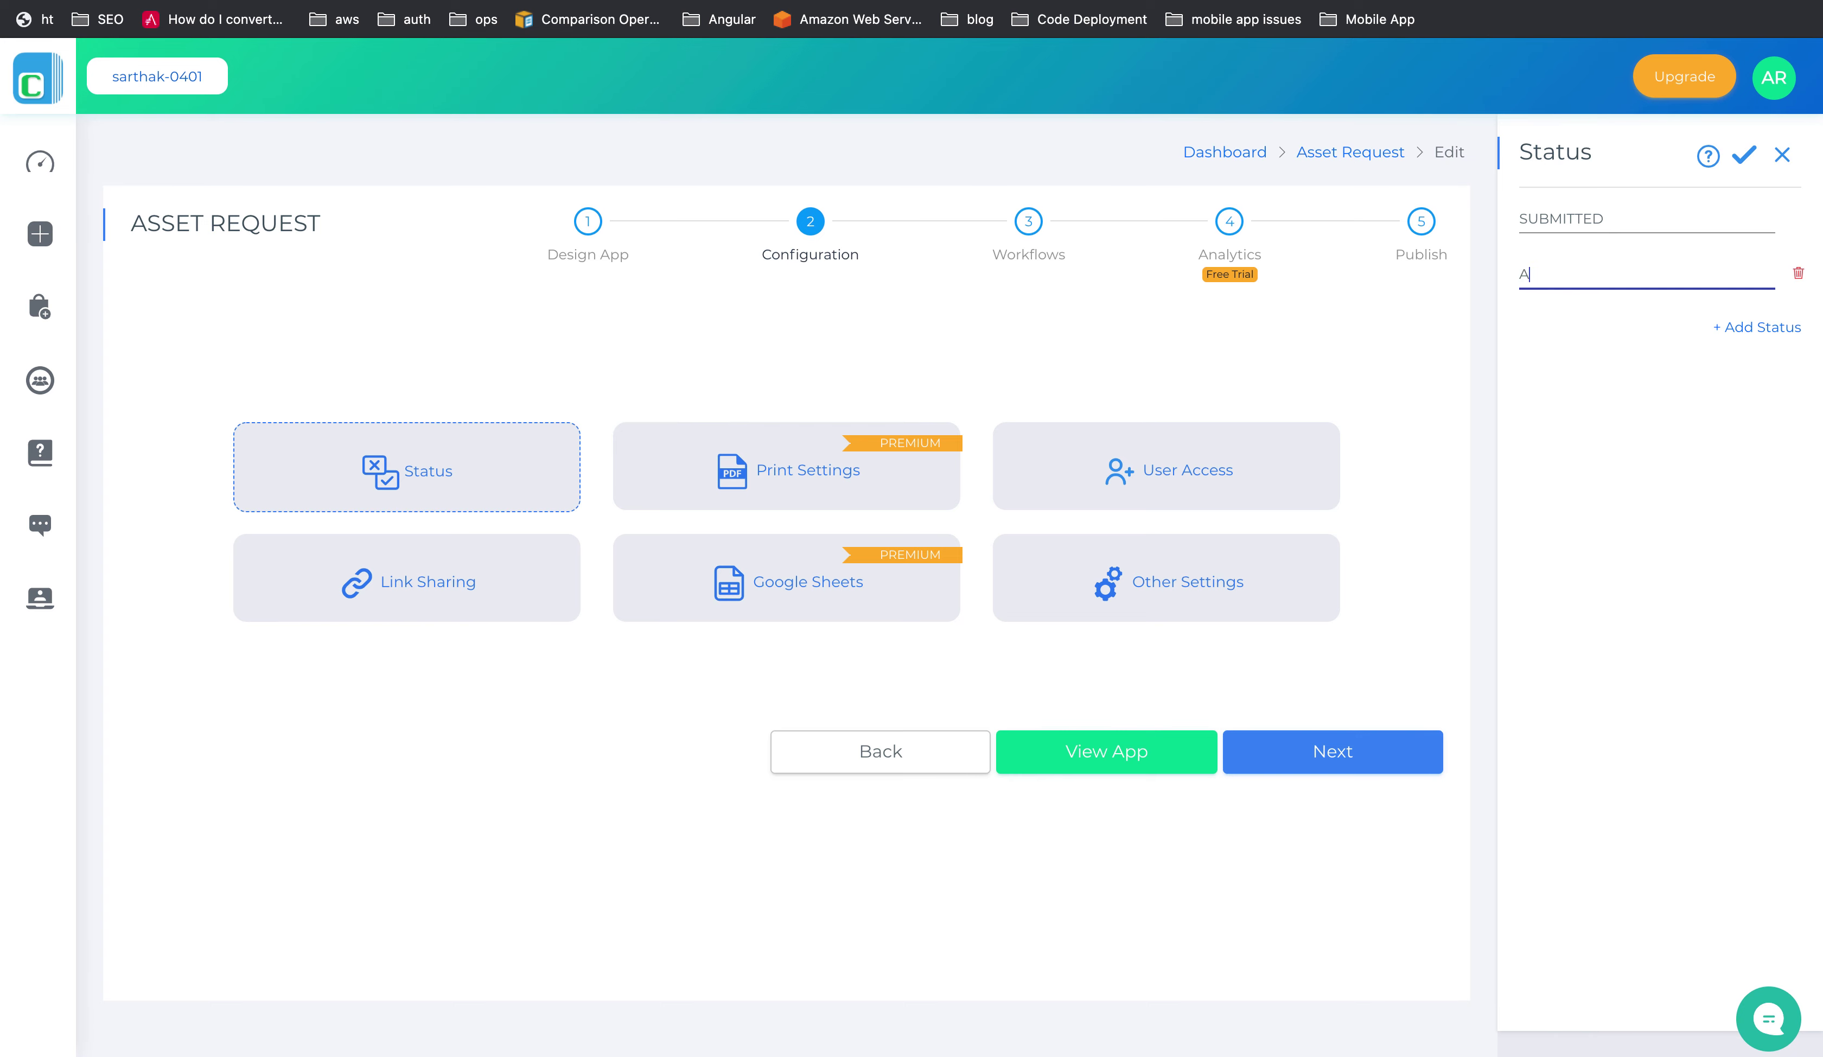
text(pproved)
click(1771, 328)
click(1596, 331)
text(Rejected)
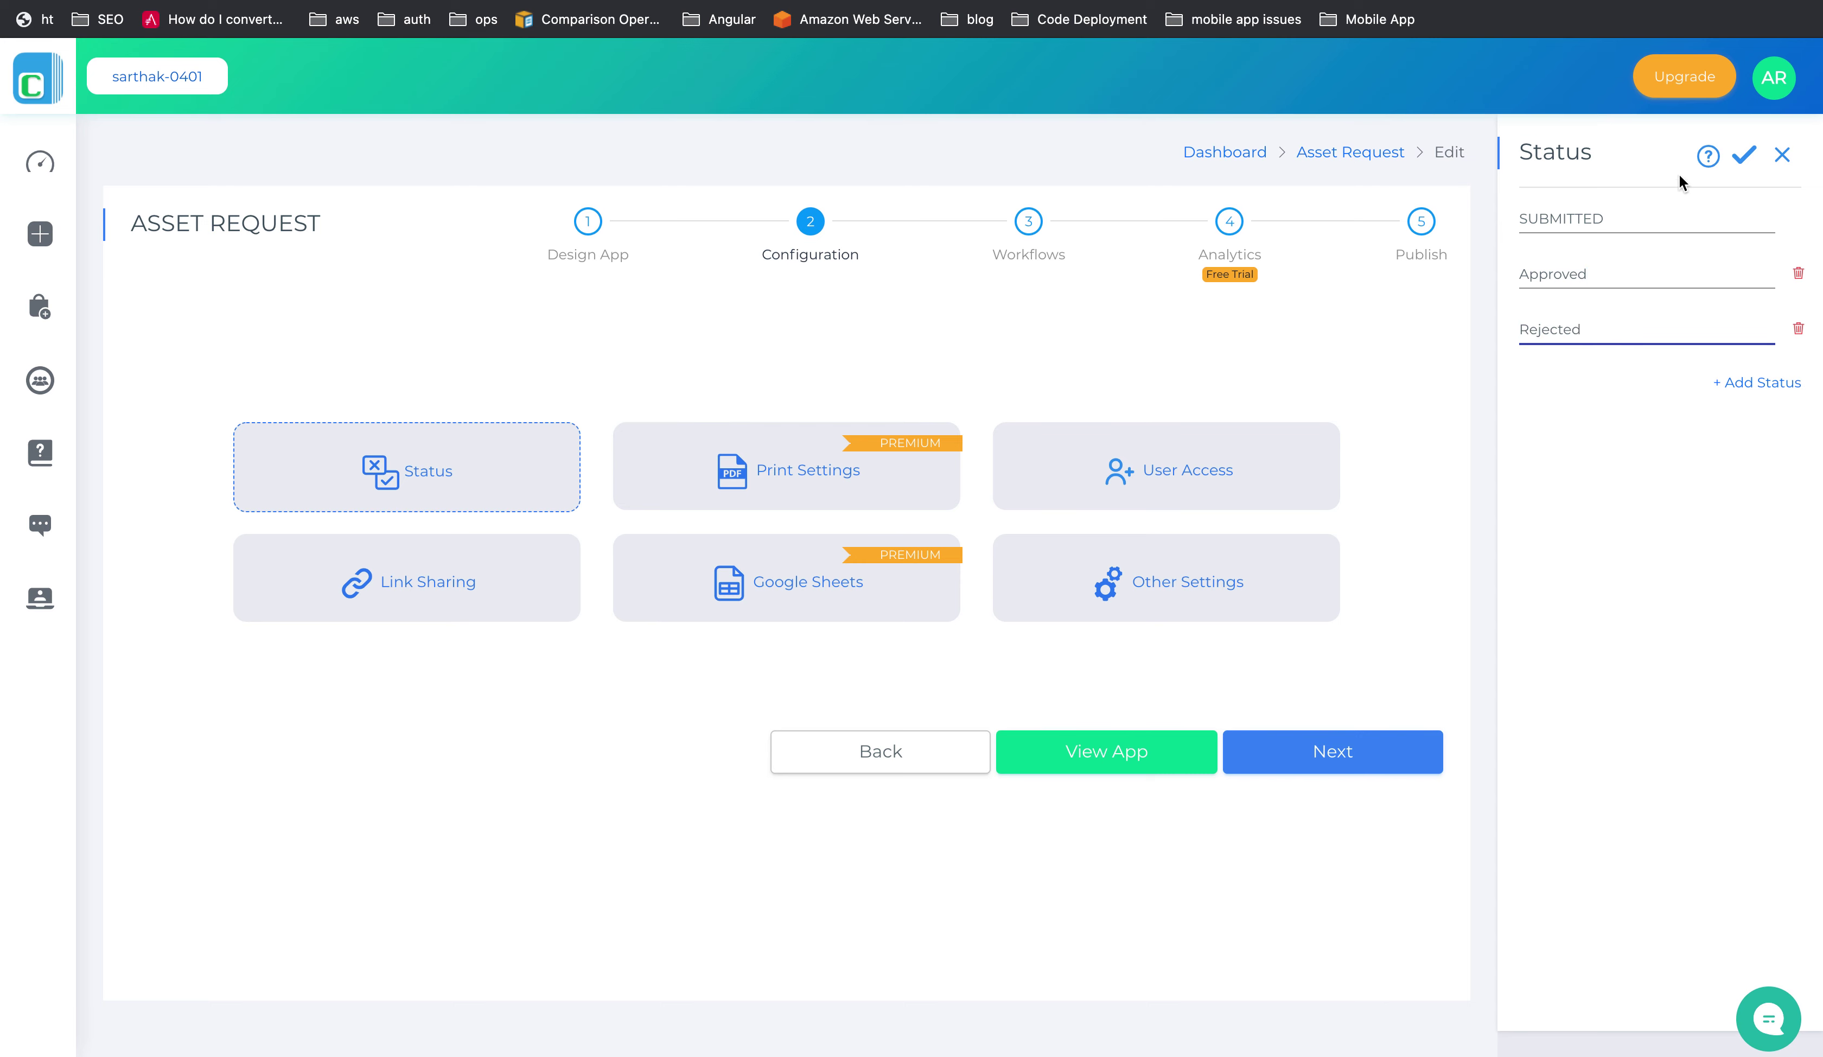
click(1756, 155)
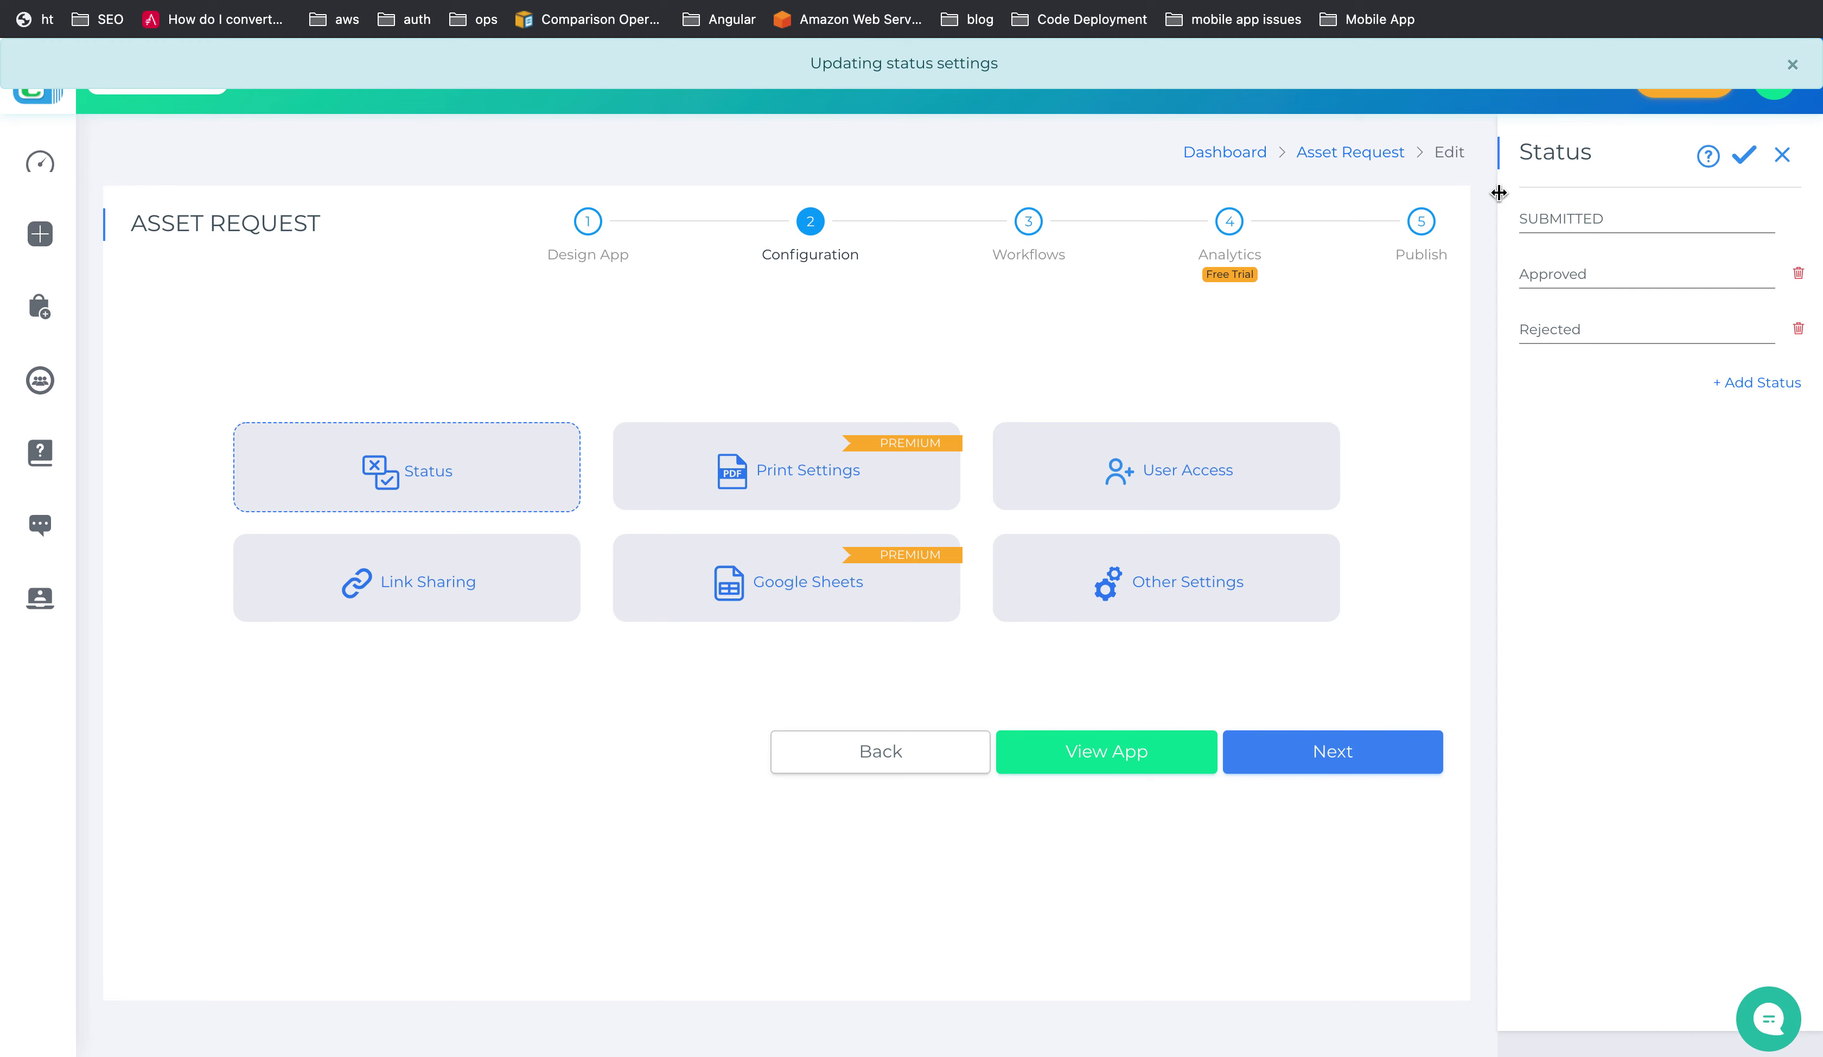
Show the advanced options of the Approval By Manager section and insert the {$status} variable in its display condition.
click(592, 240)
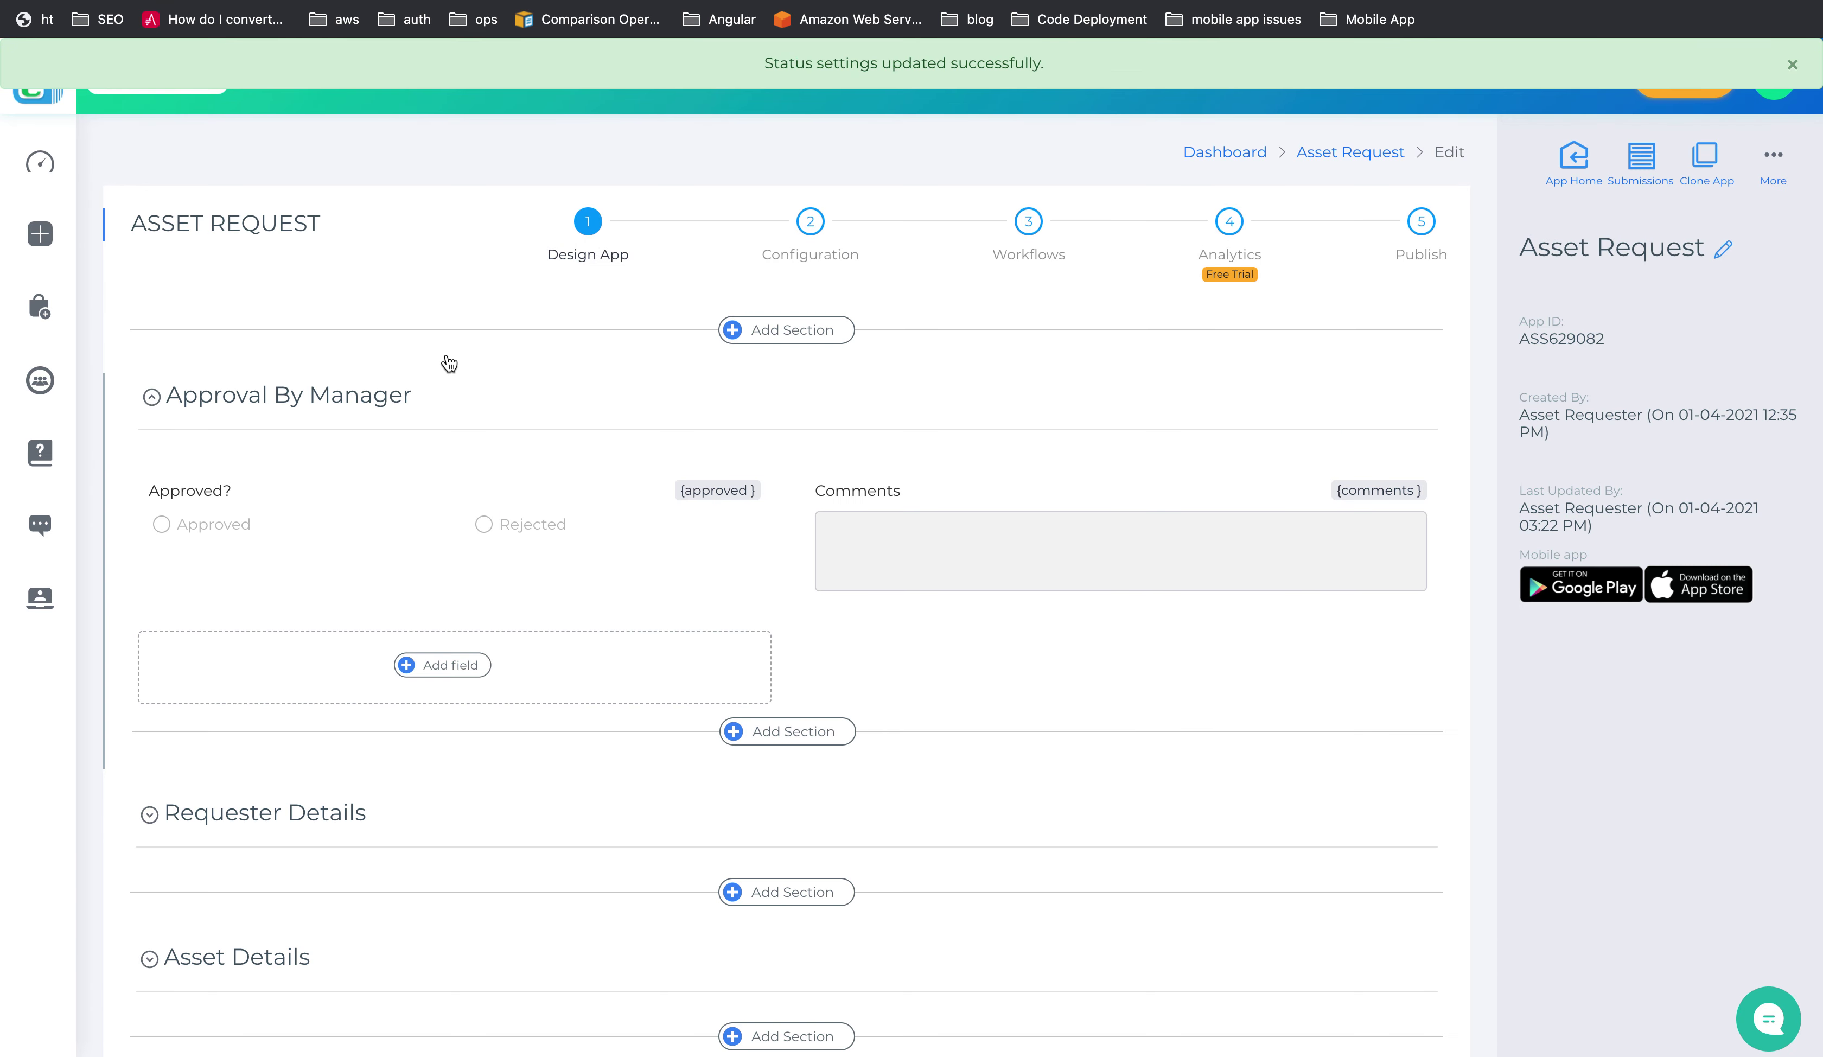
click(375, 401)
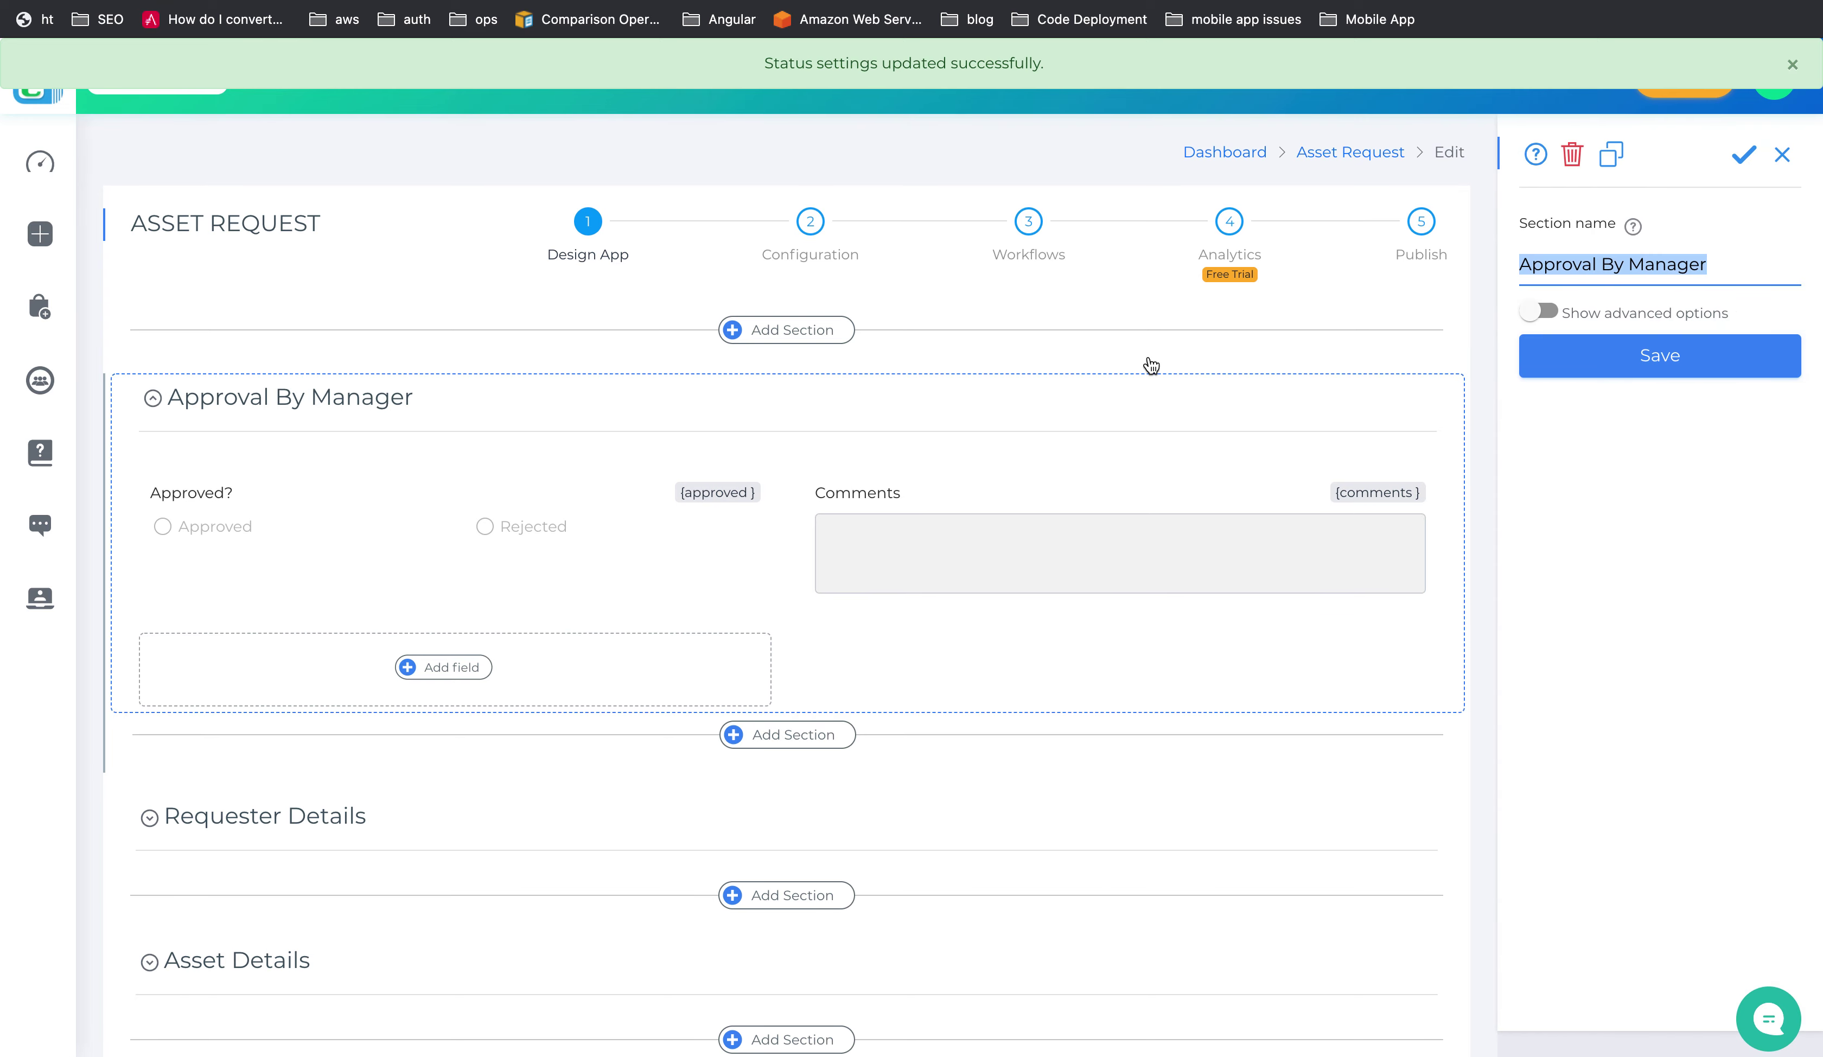
click(1546, 314)
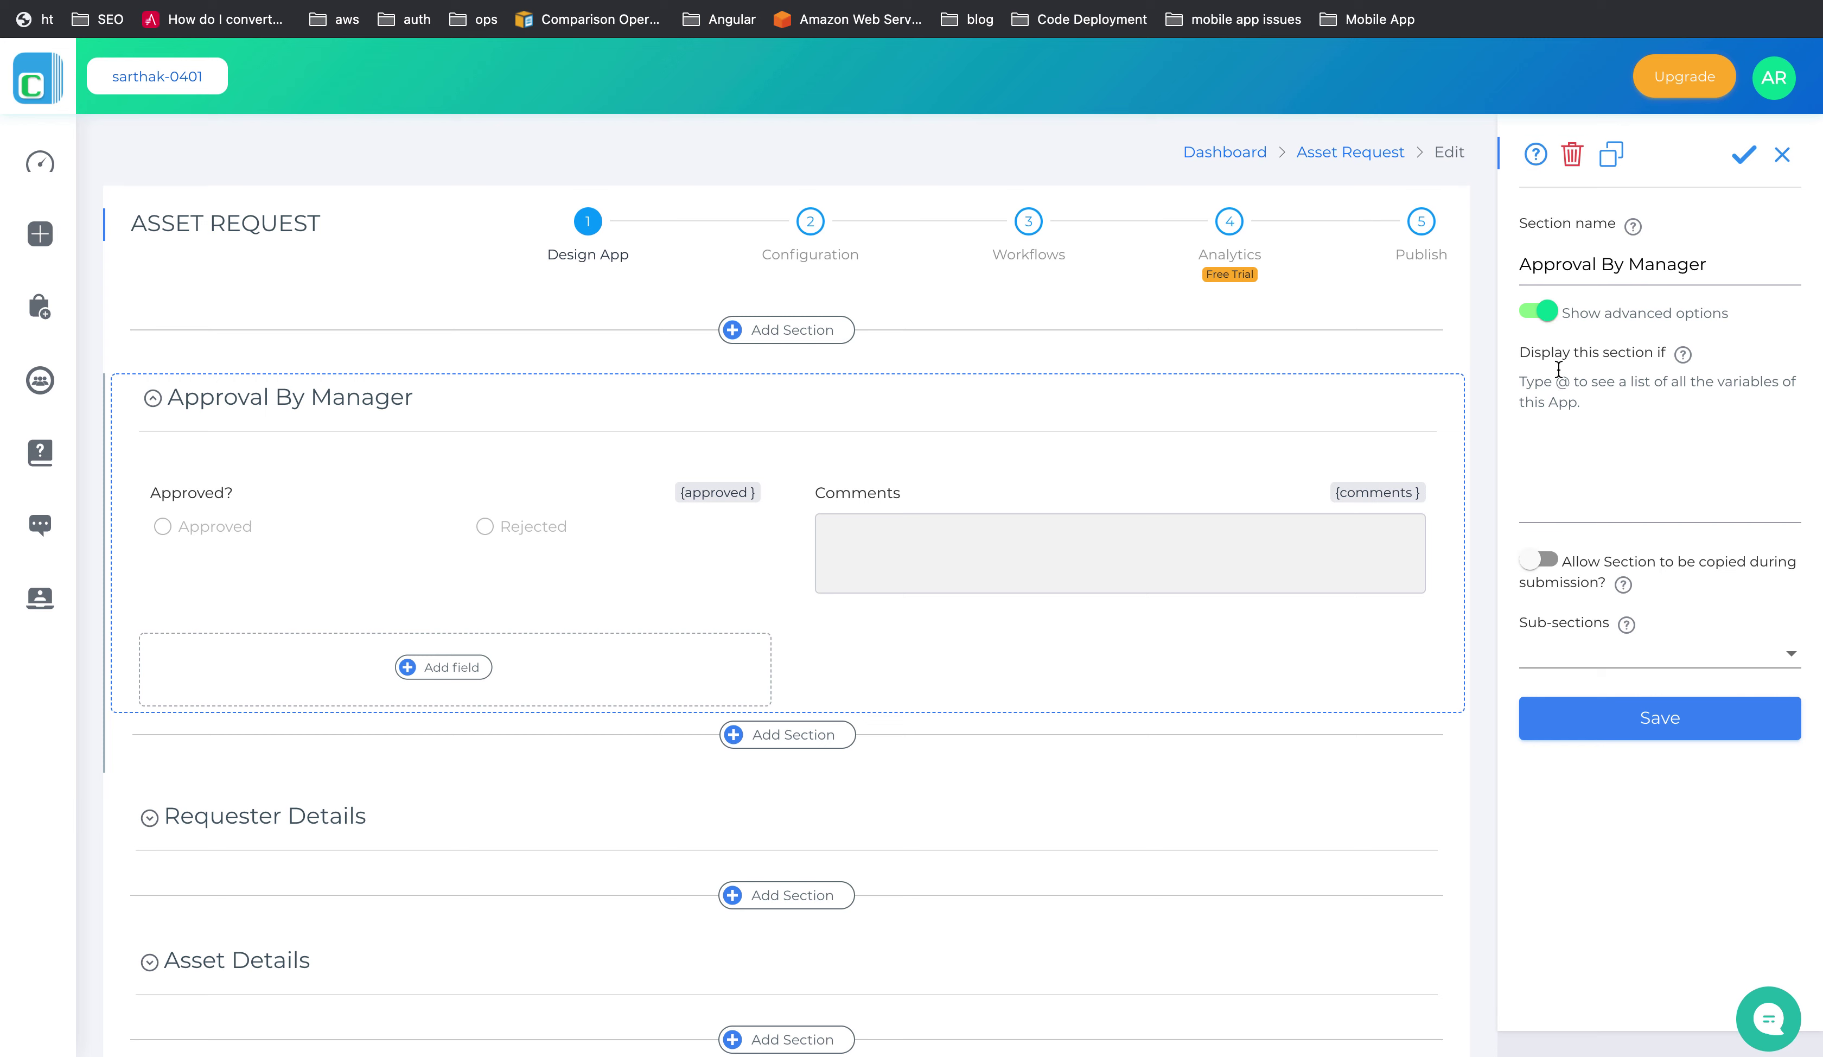
click(1589, 393)
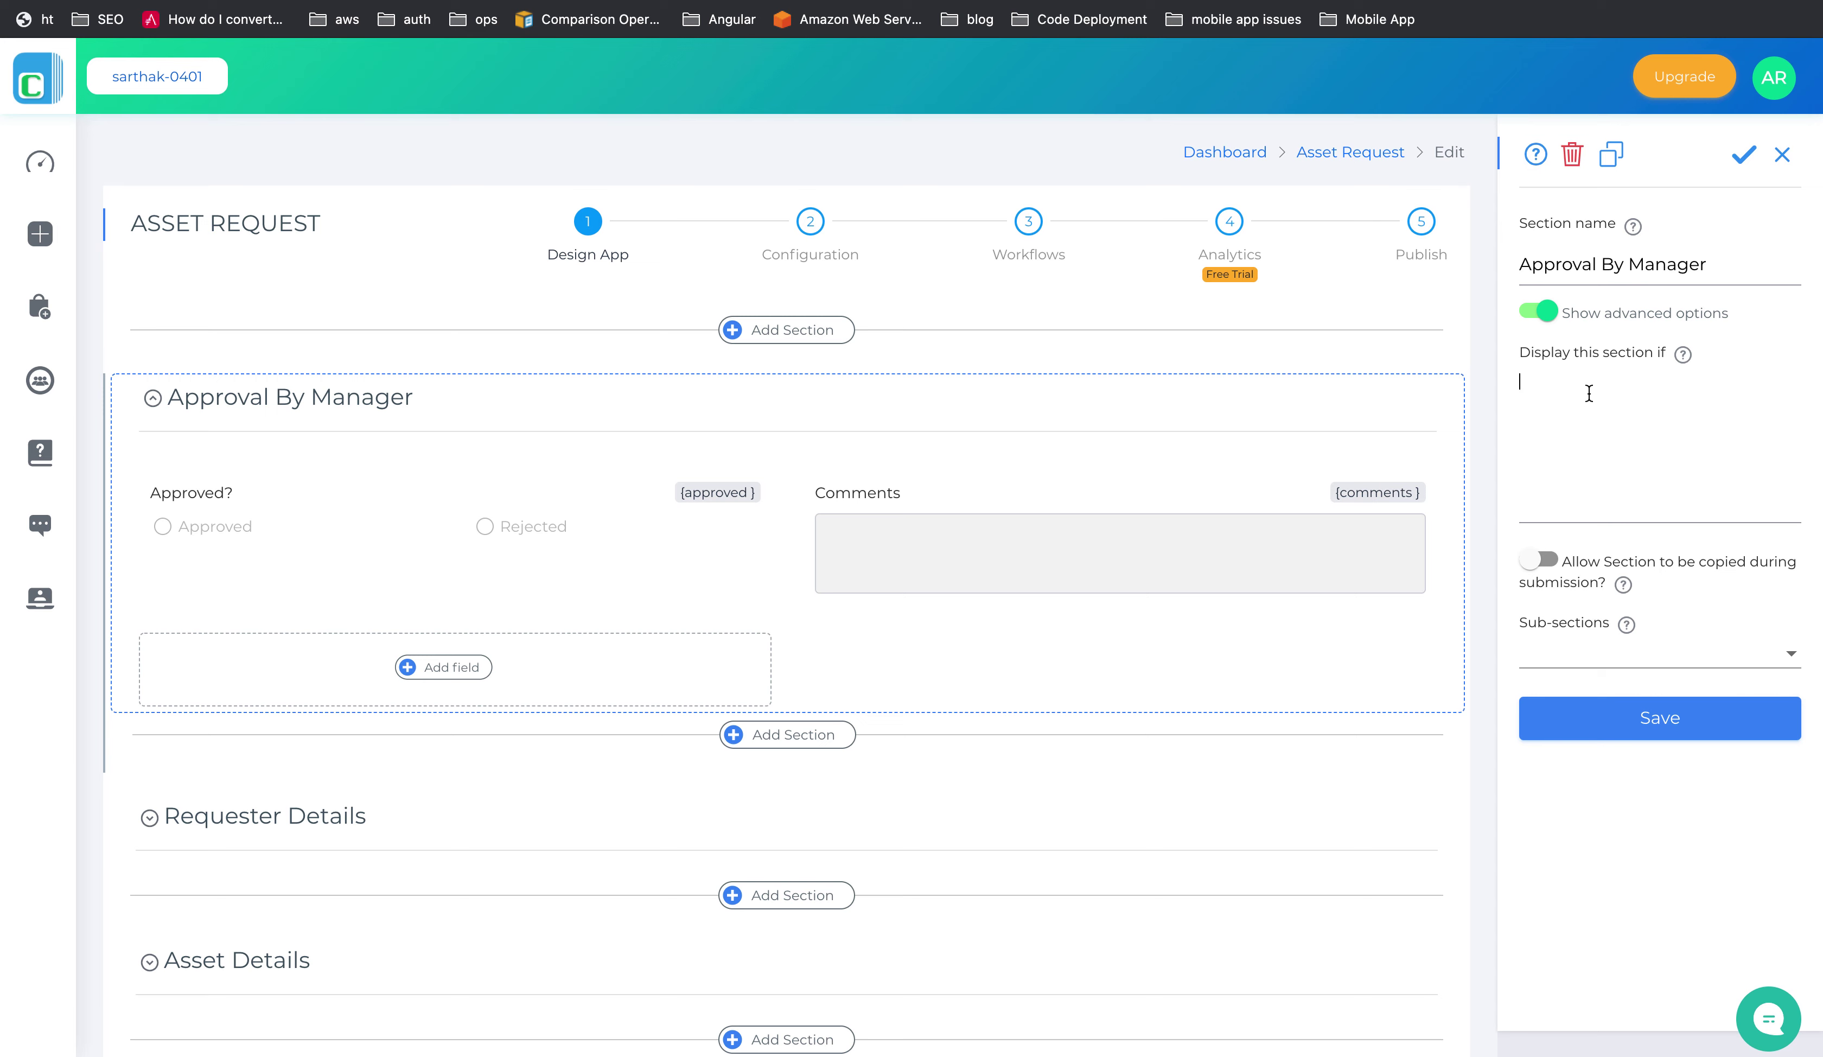
text(@)
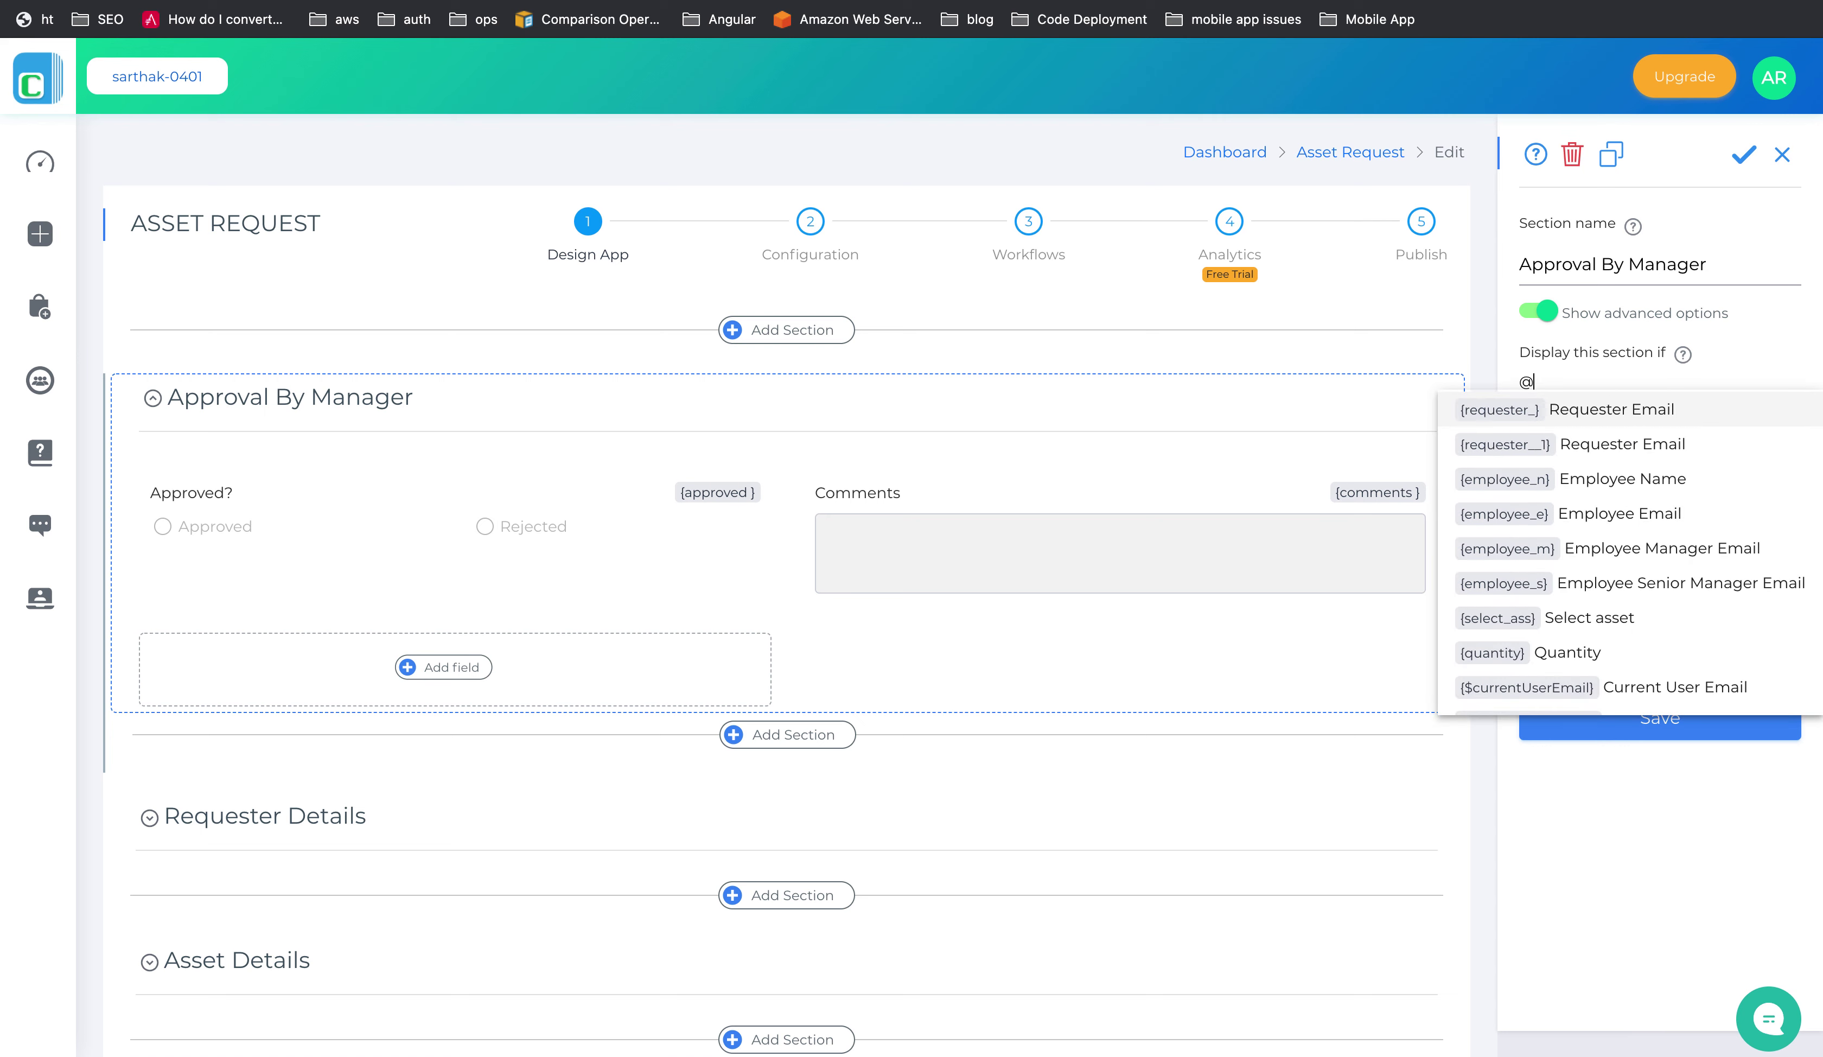
text(st)
key(Down)
key(Down)
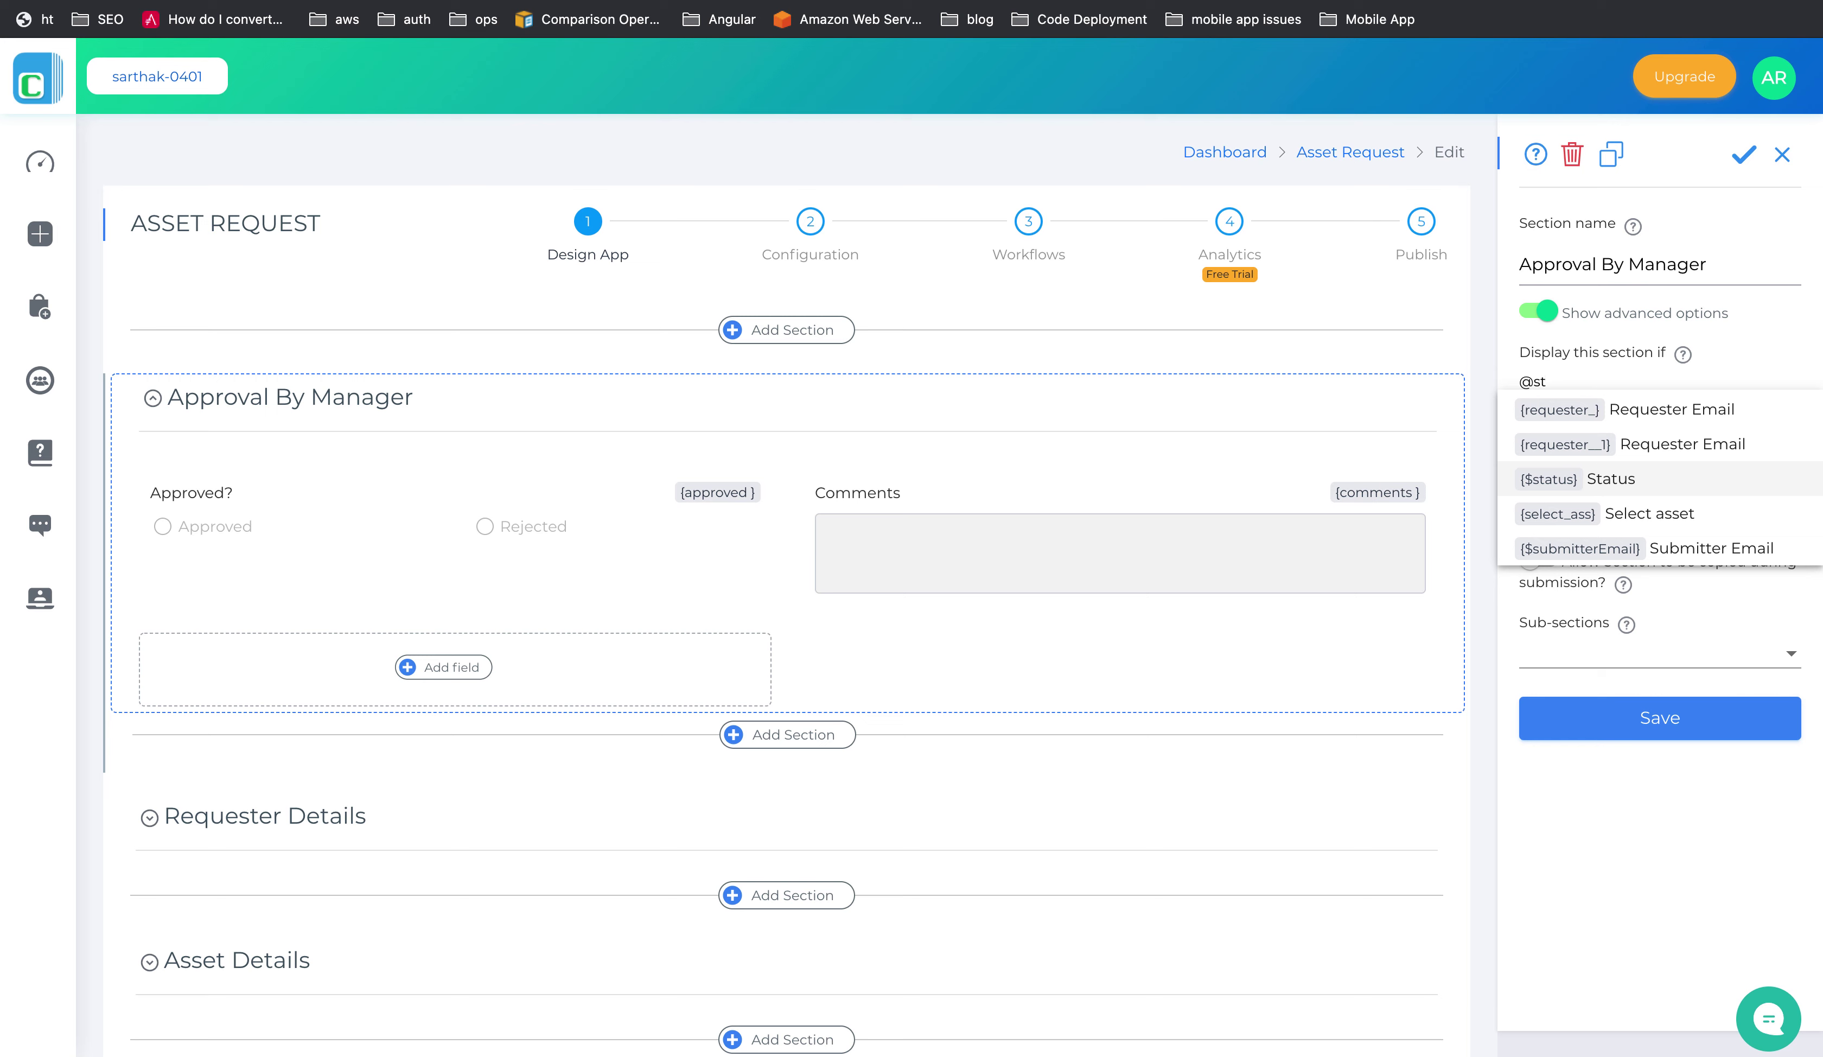
key(Return)
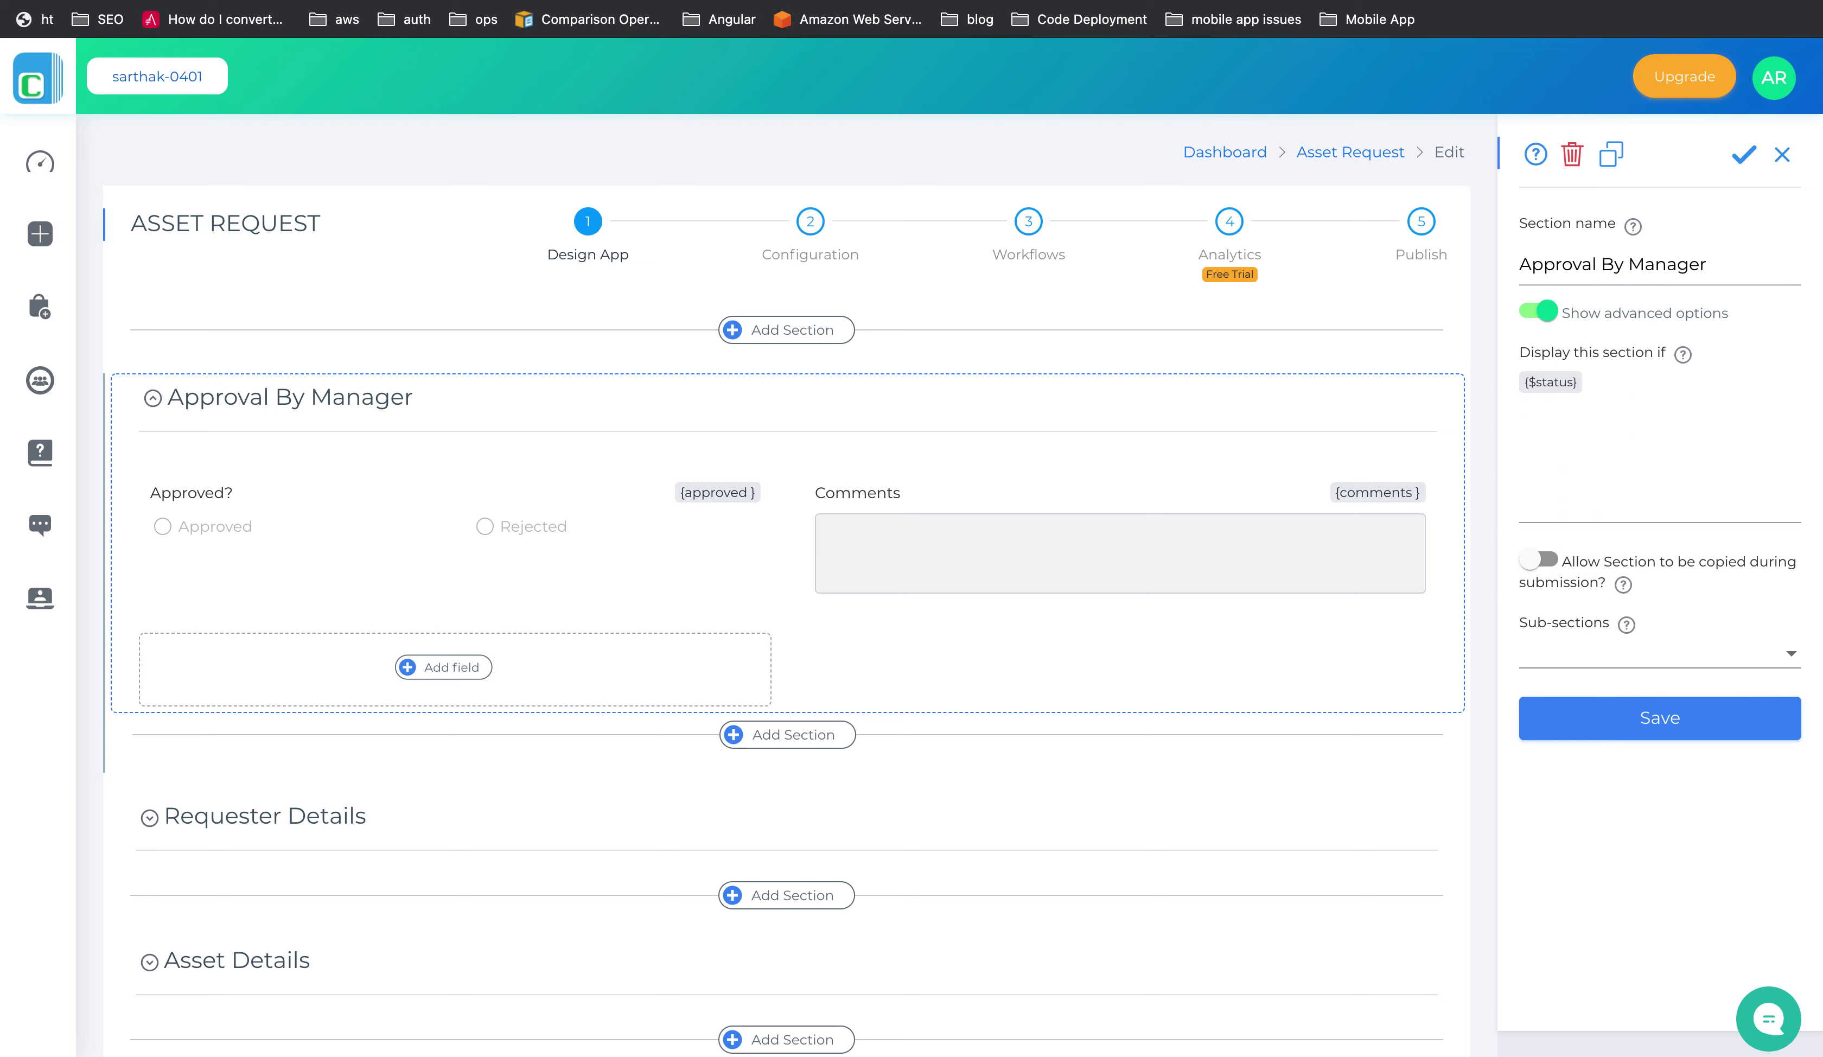
Complete the display condition's status comparison as {$status}="SUBMITTED" and make it the first argument of an AND function.
text(=")
text(SUBMI)
text(TTED)
text(AND)
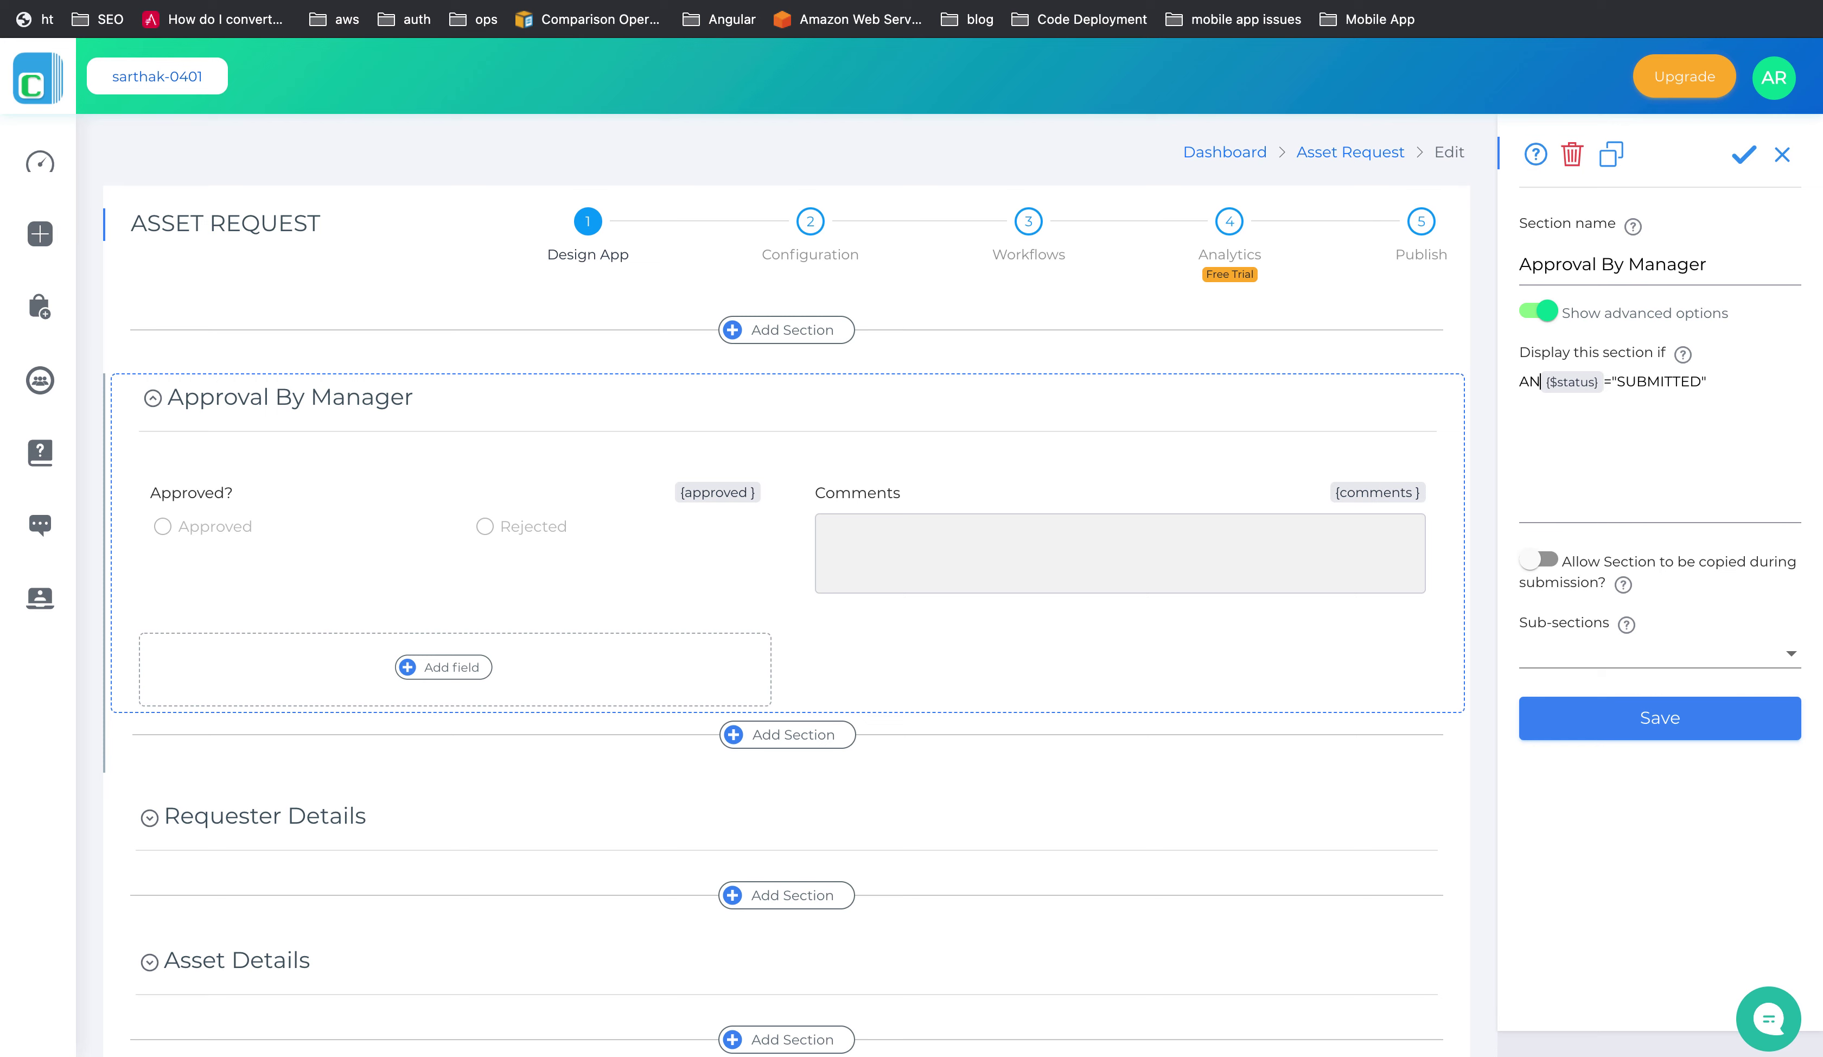
text(()
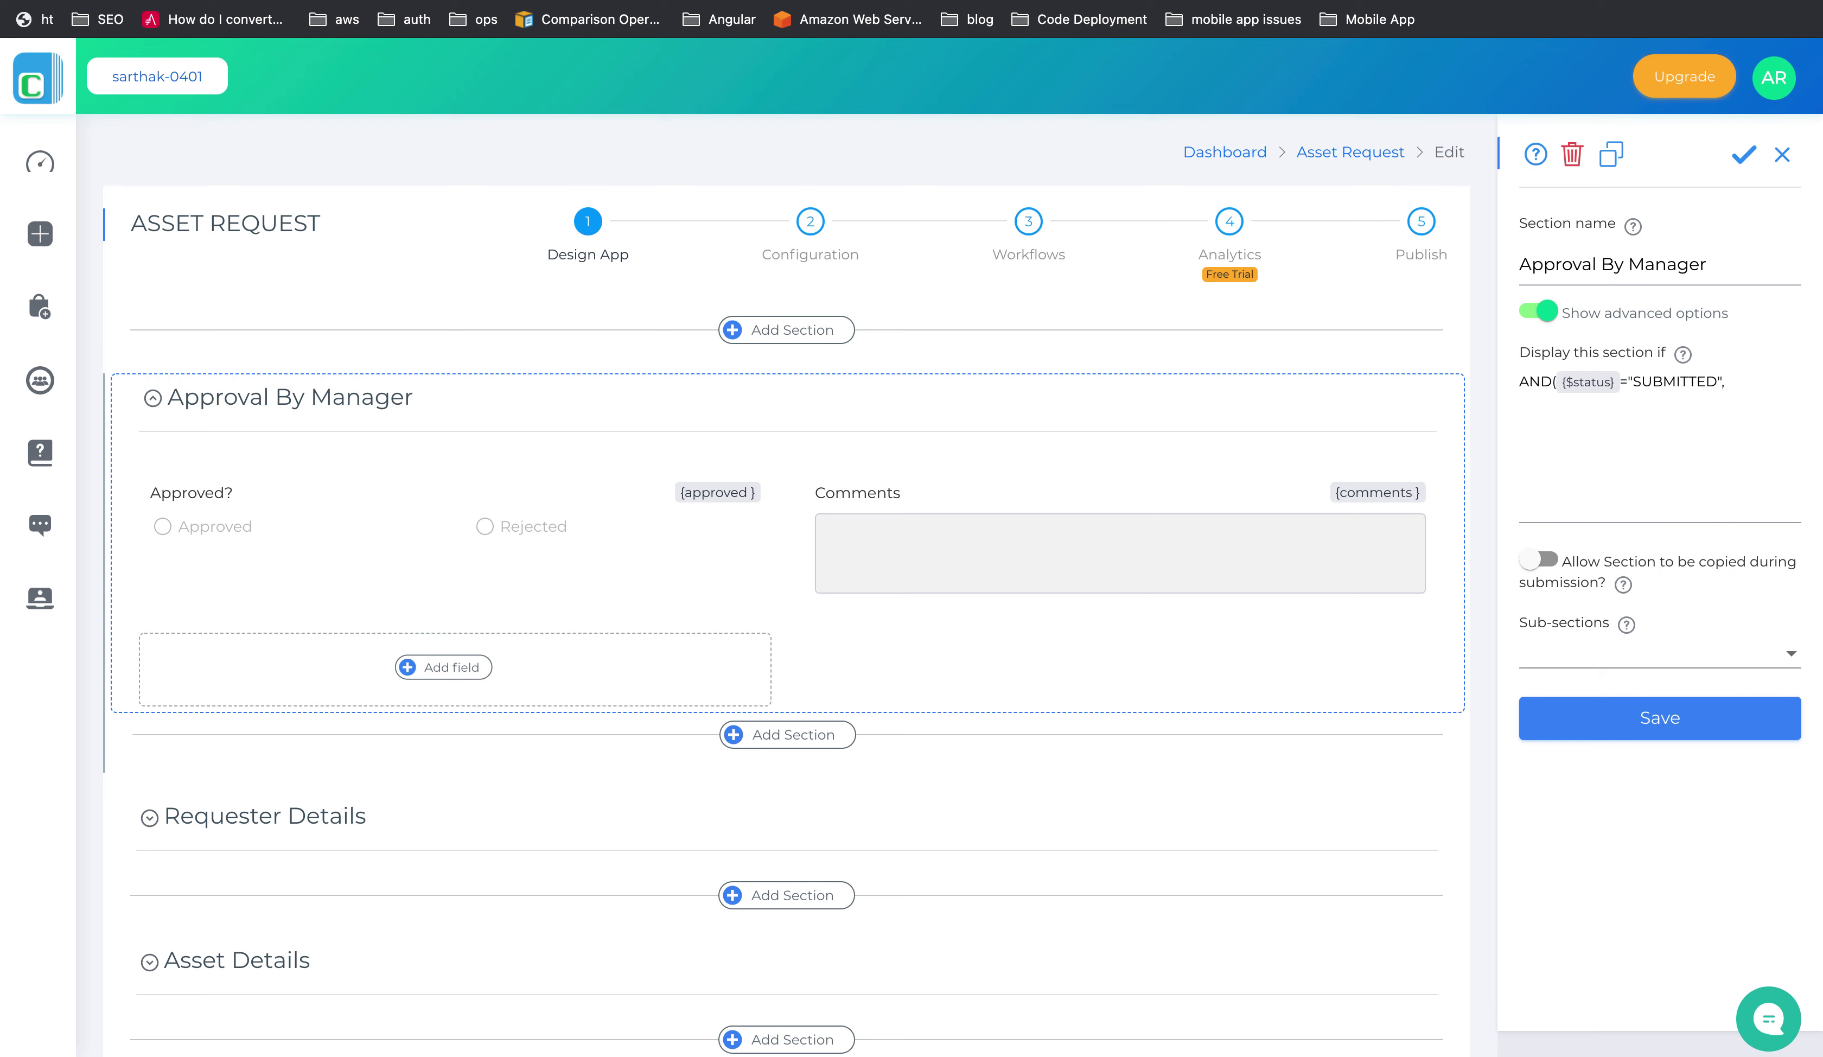
Add {$currentUserEmail}={employee_m} as the second AND argument, close the parenthesis and save the Approval By Manager section.
text( @c)
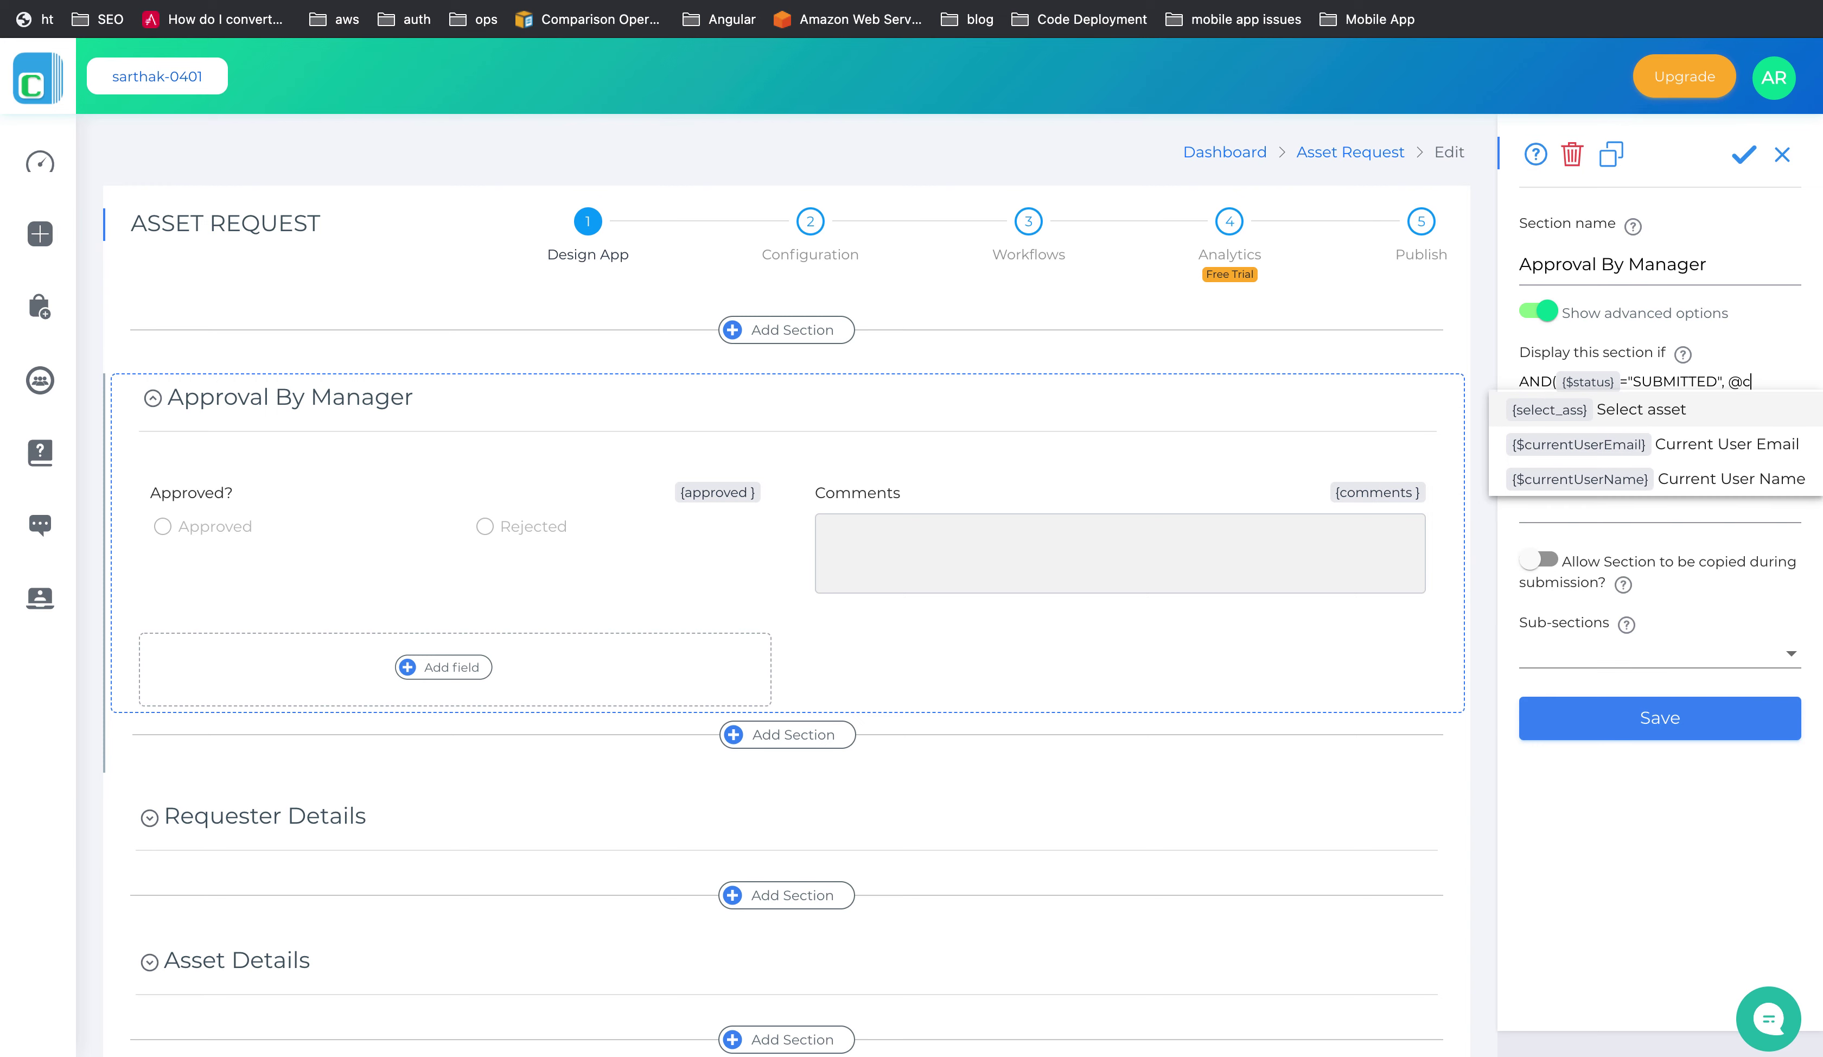
key(Down)
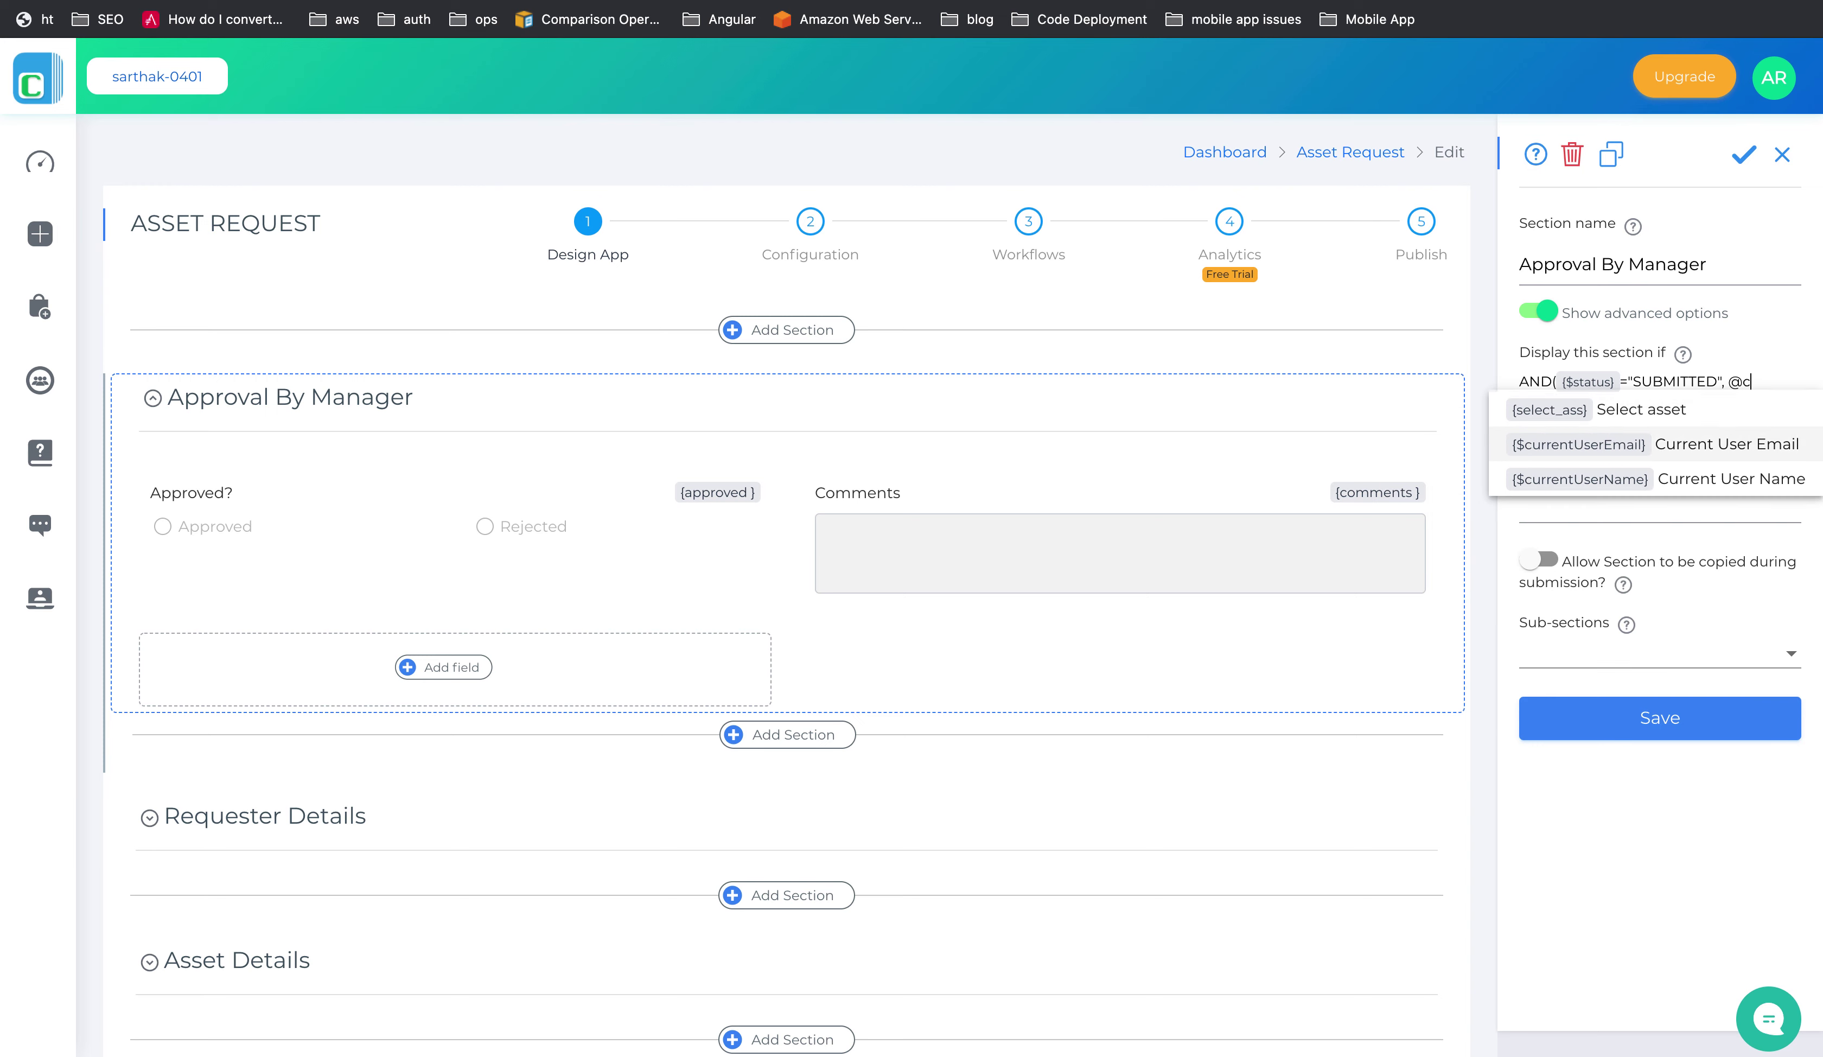
key(Return)
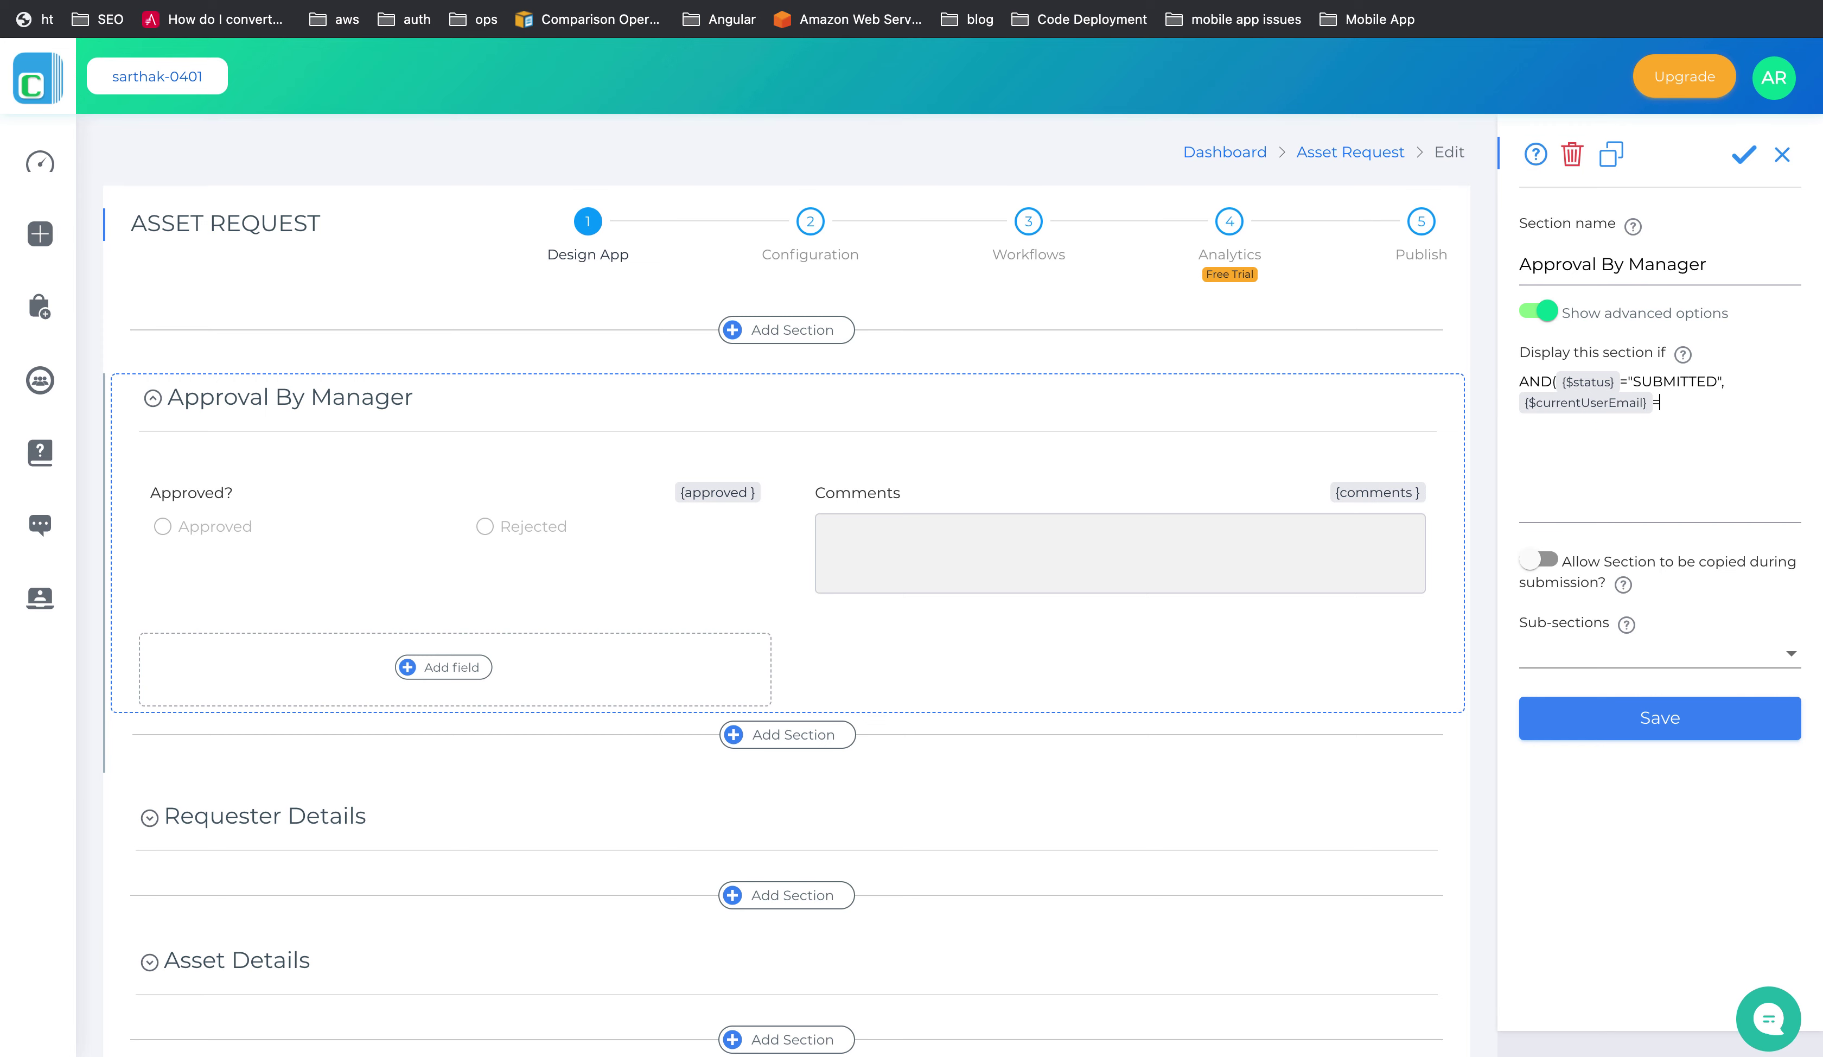
text(@)
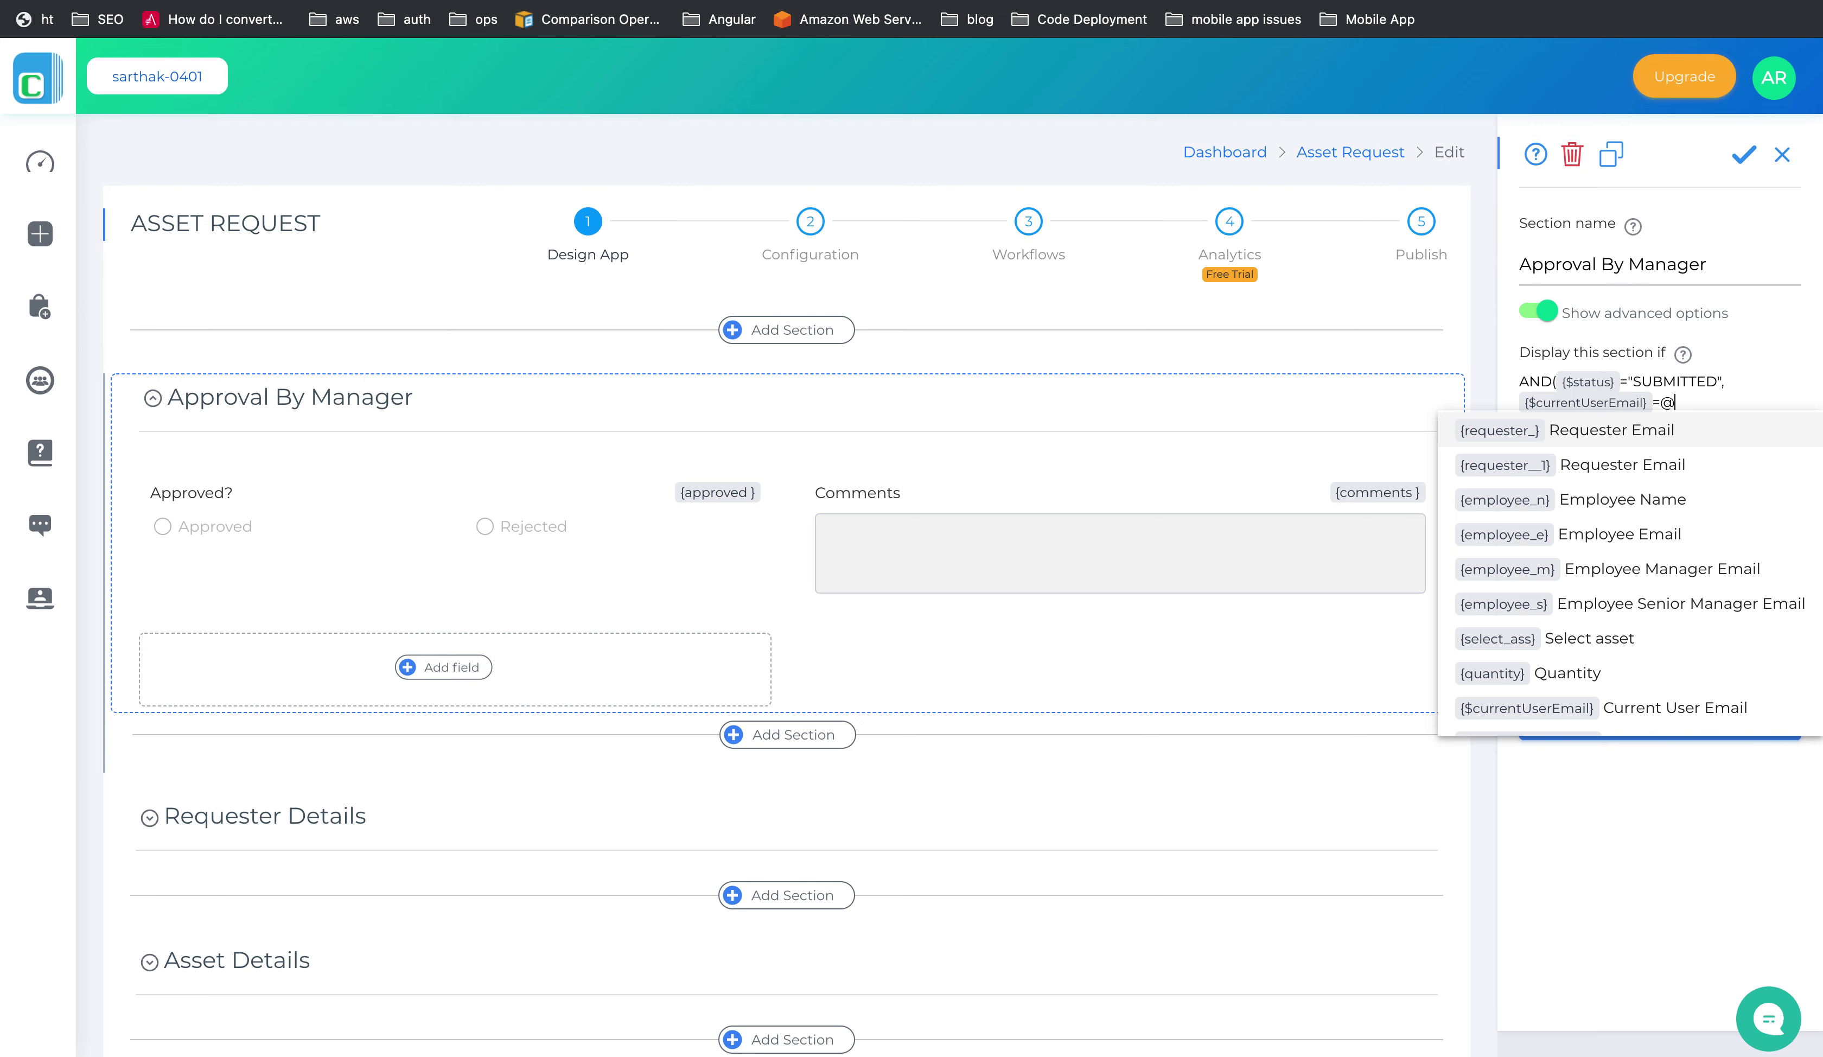
key(Down)
key(Down)
key(Down)
key(Down)
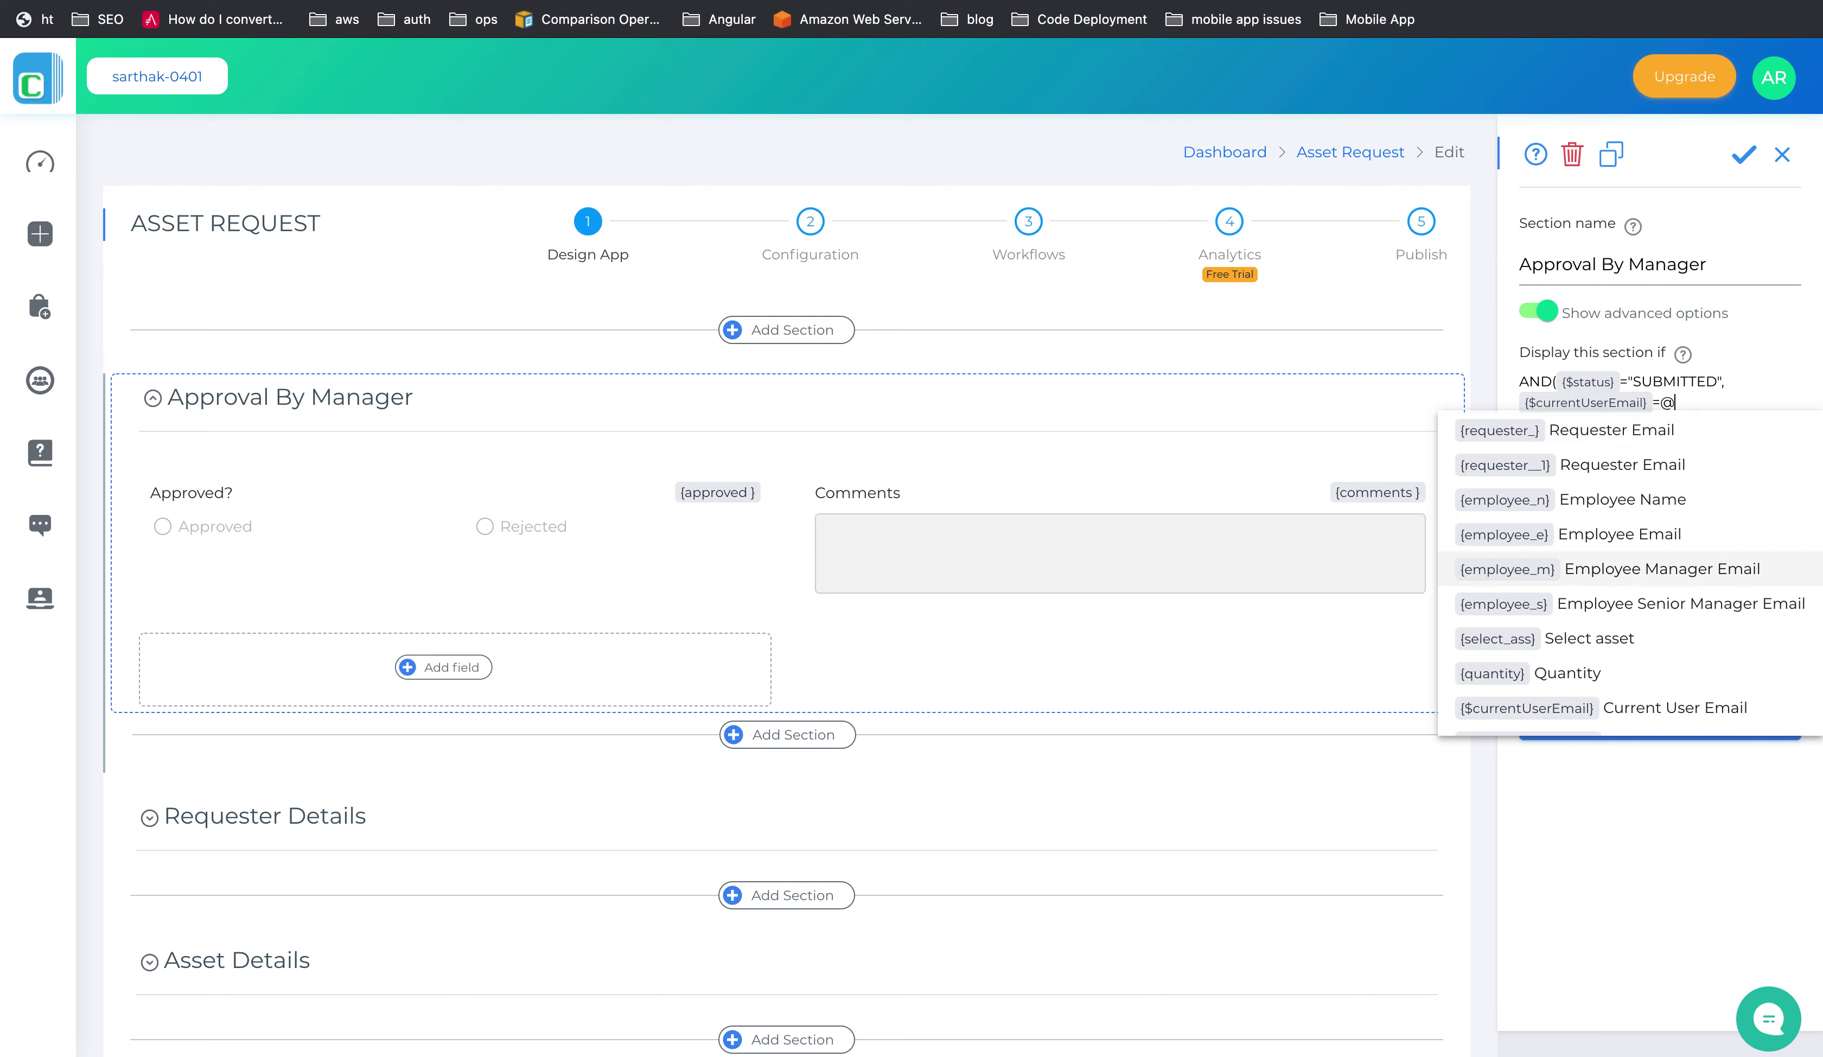
key(Return)
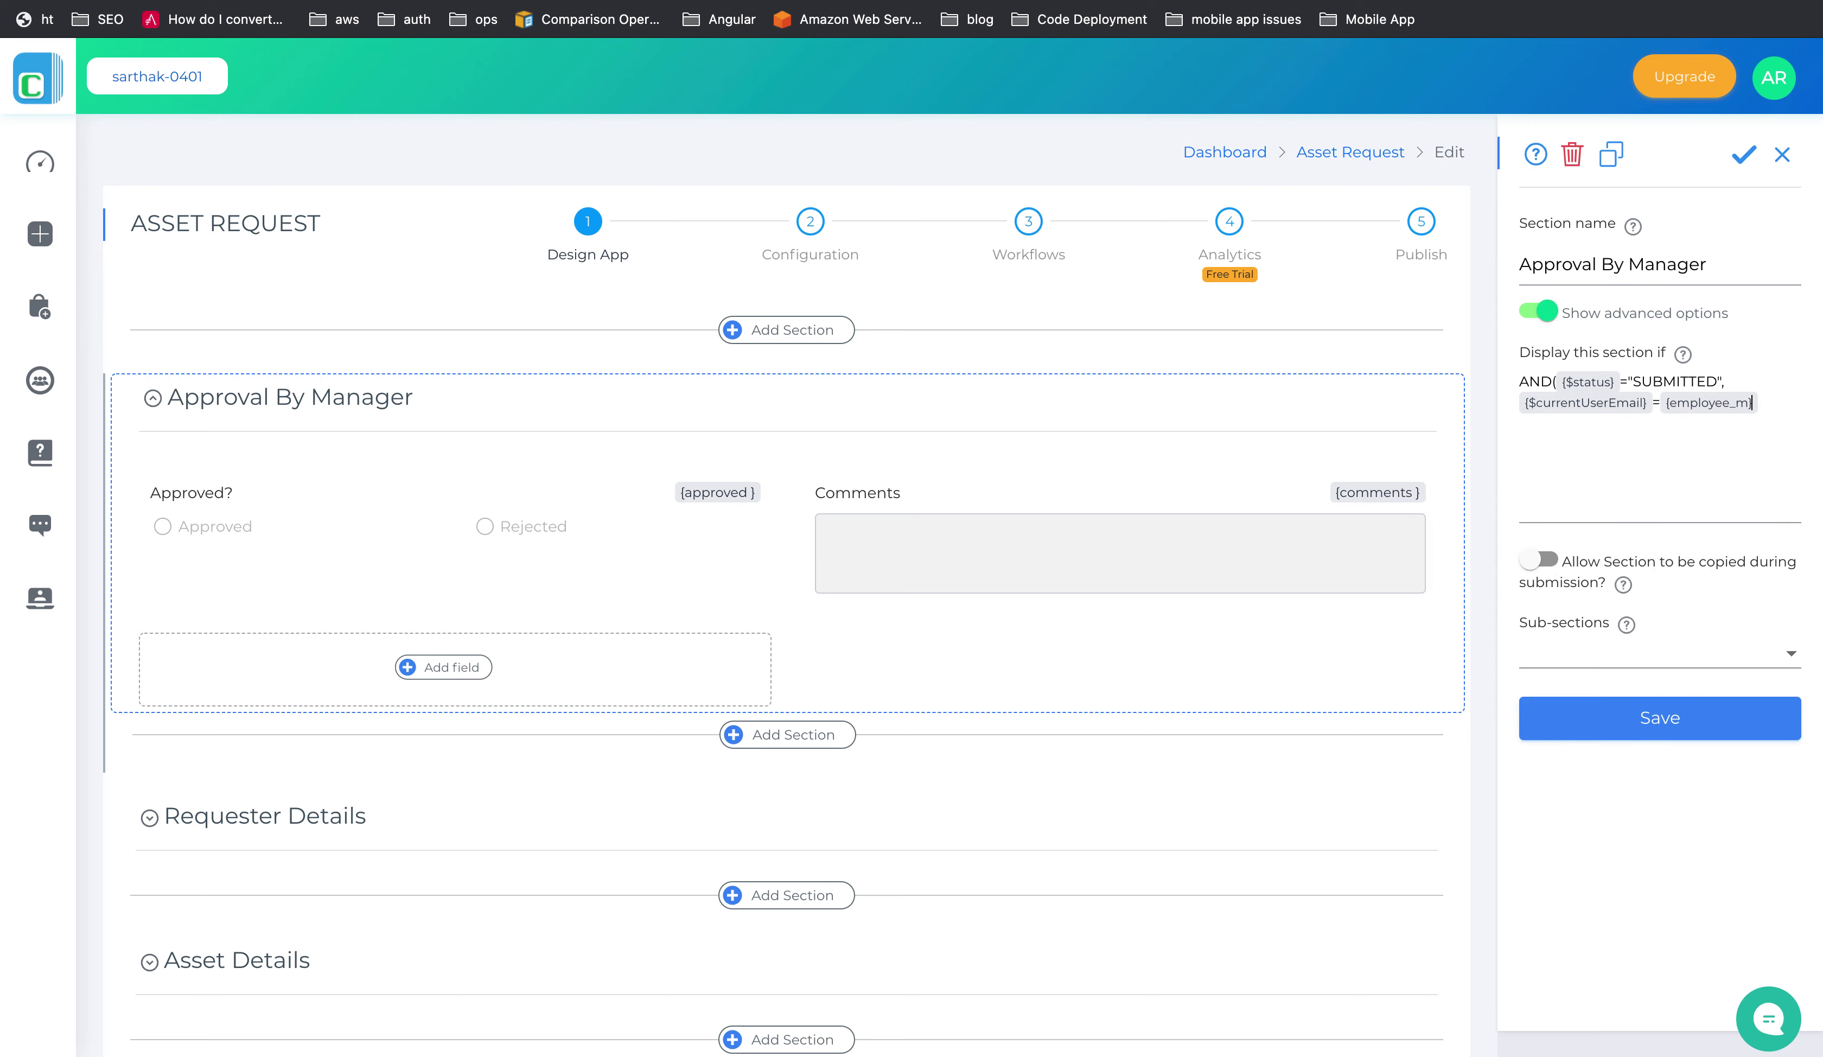
text())
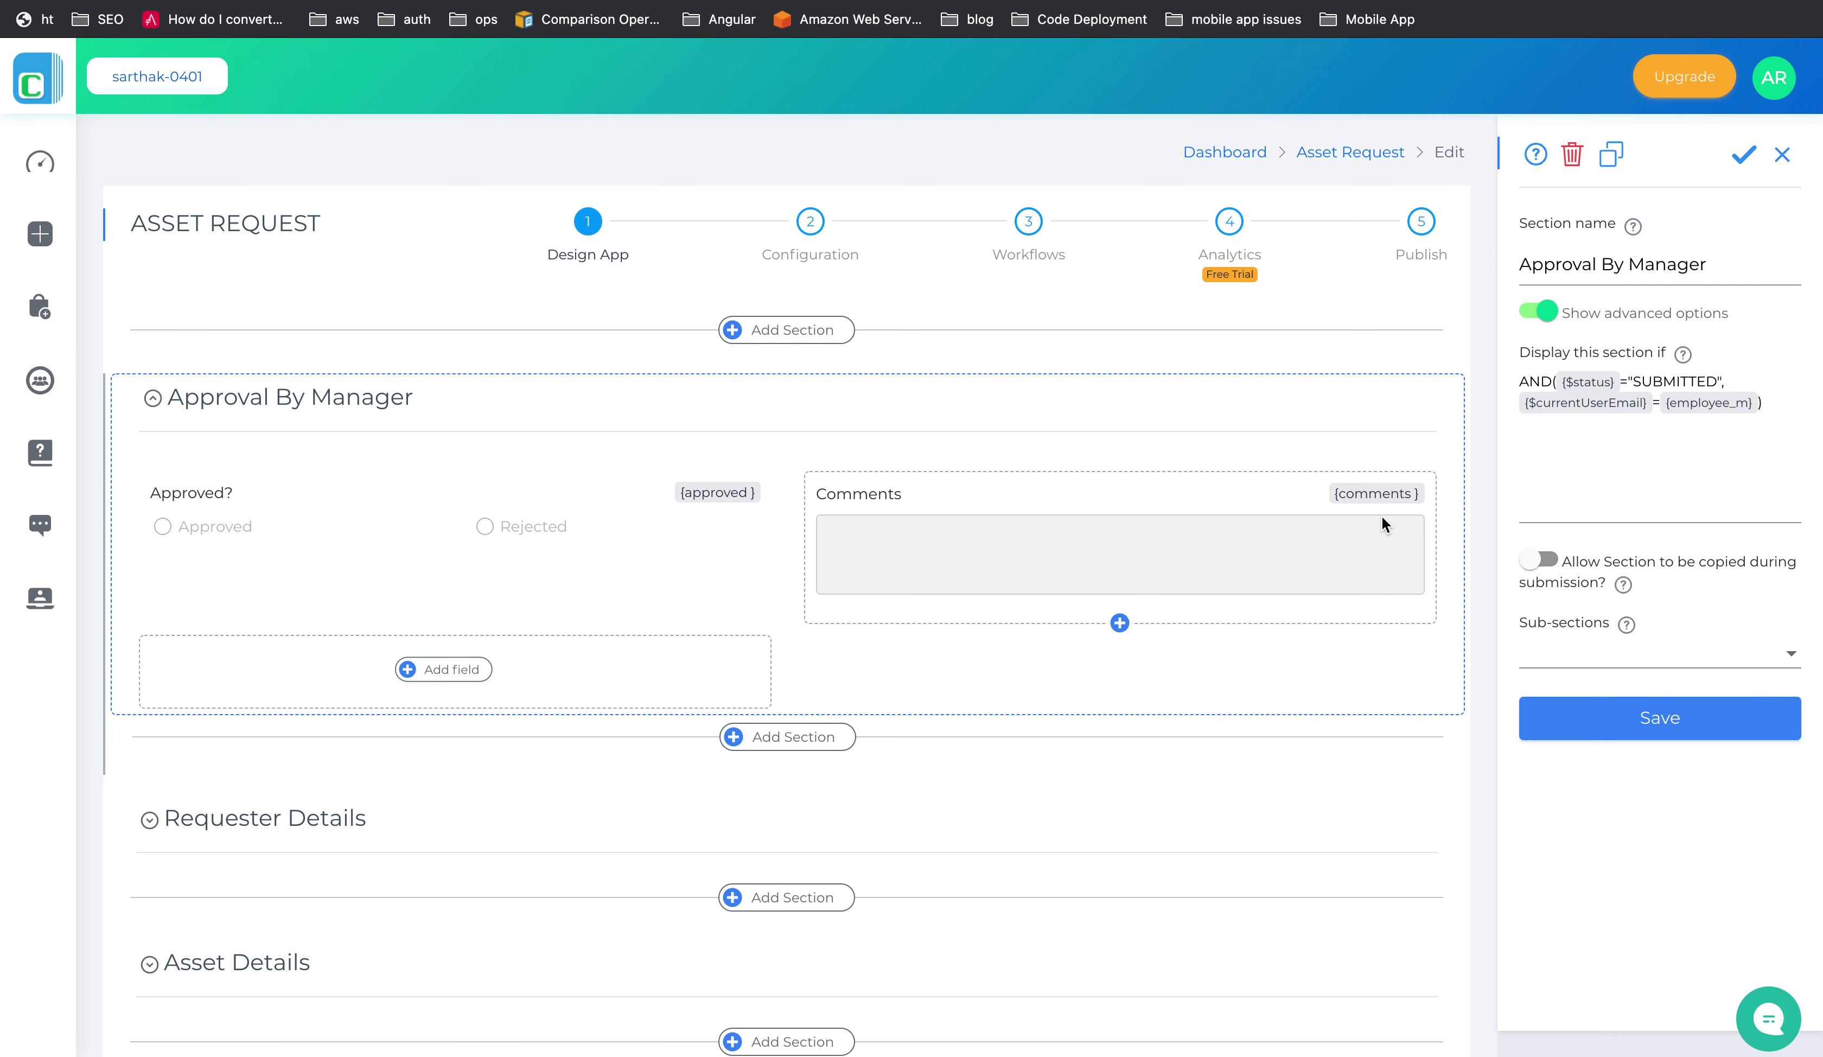
click(1742, 722)
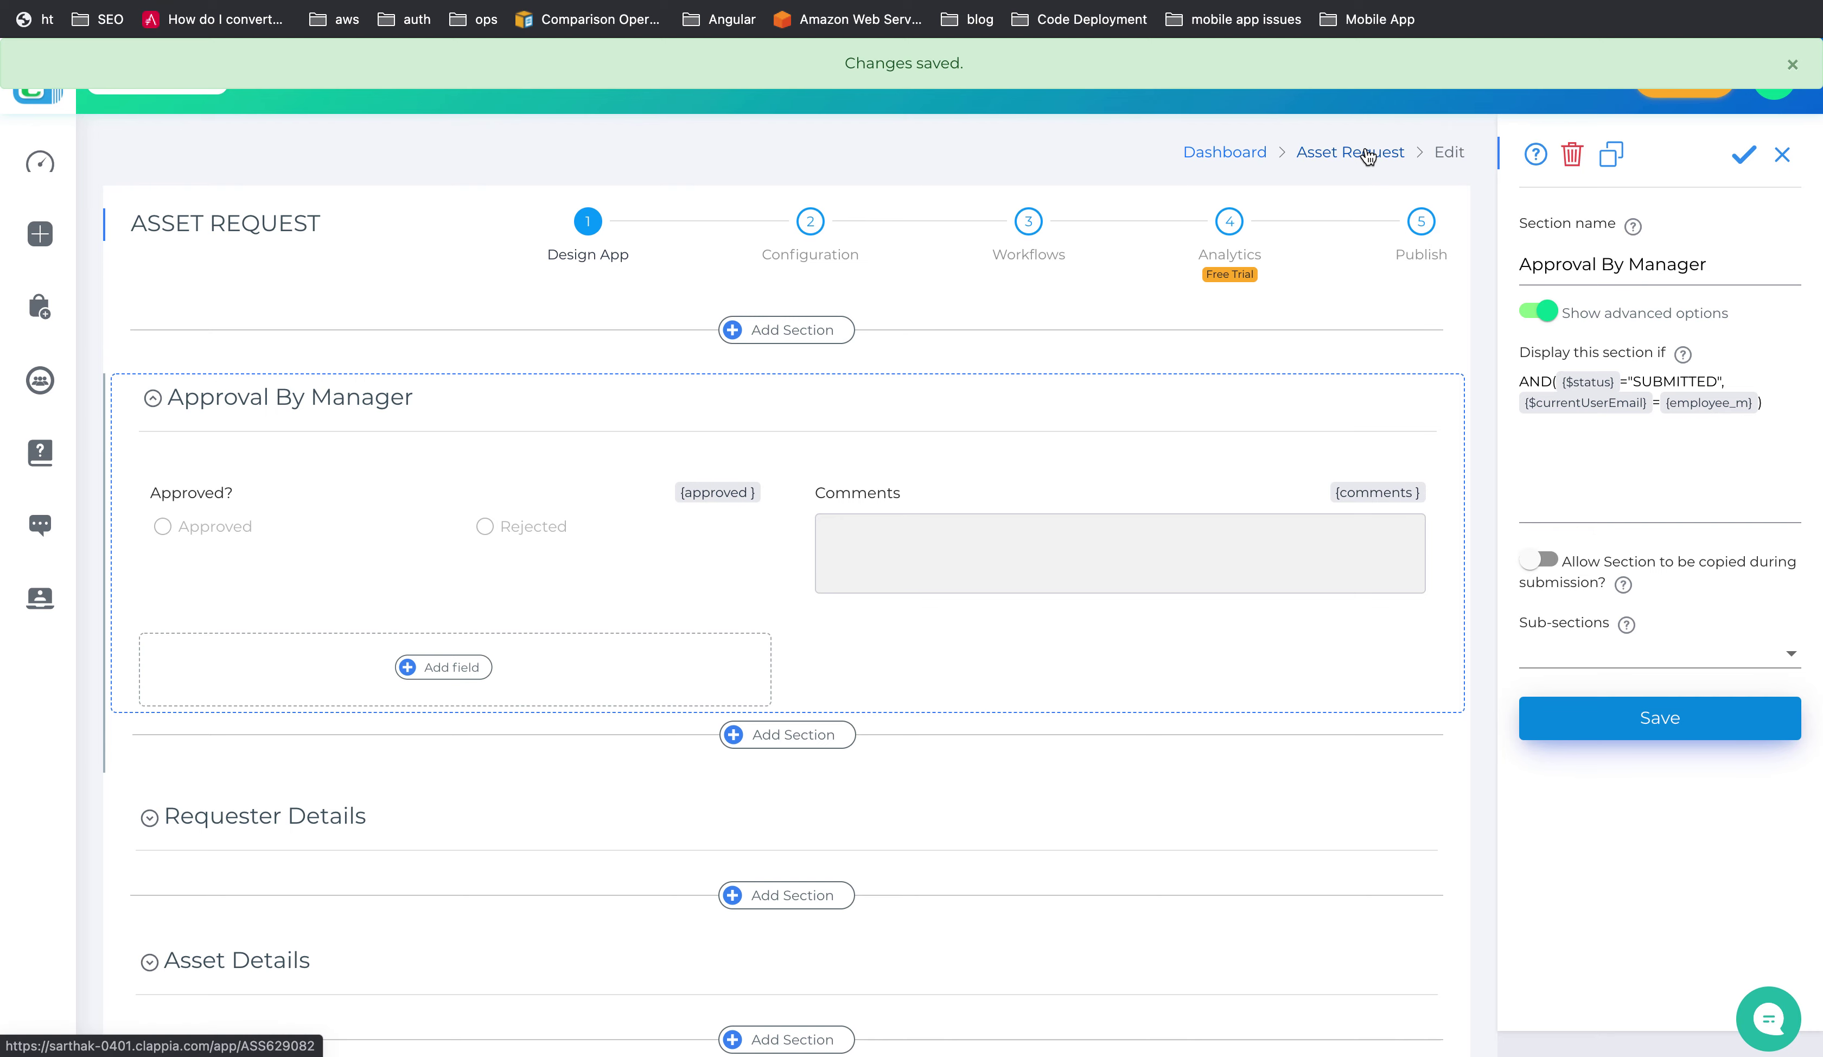
Open the Asset Request form and submit a request for the Monitor asset with a quantity of 10.
click(1368, 154)
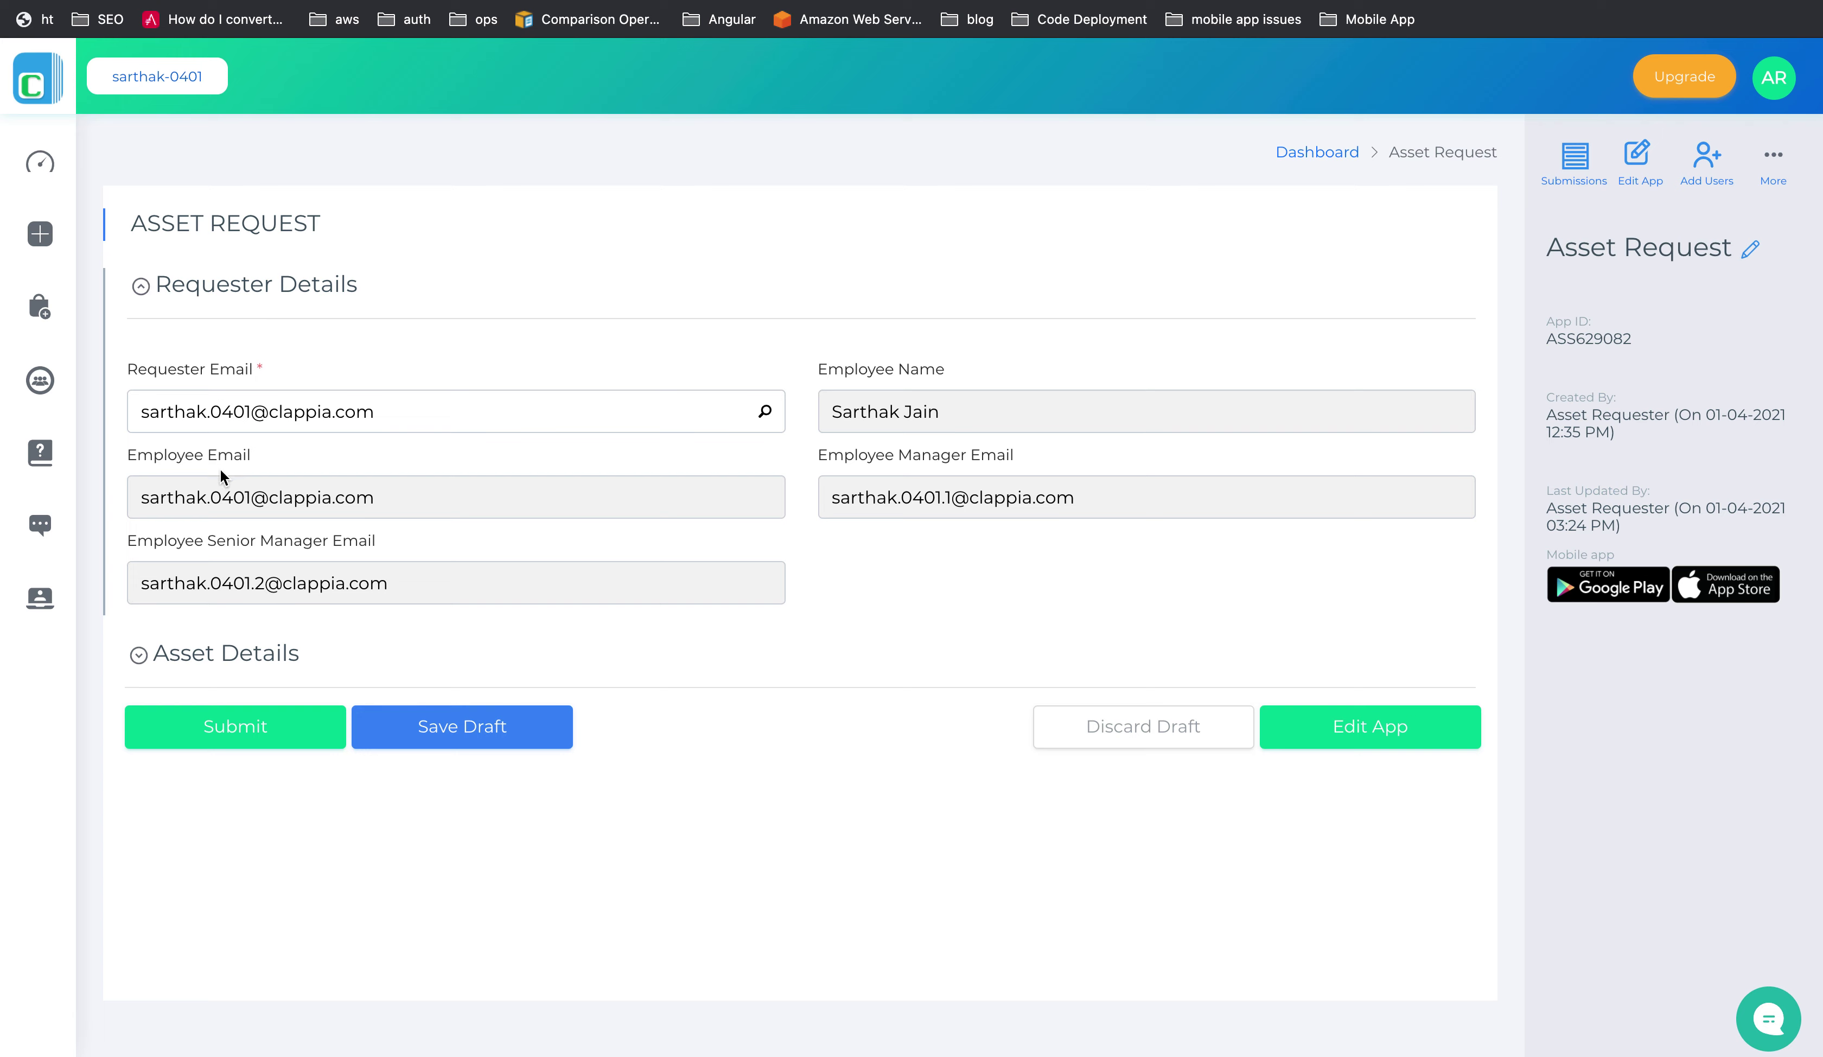
click(206, 651)
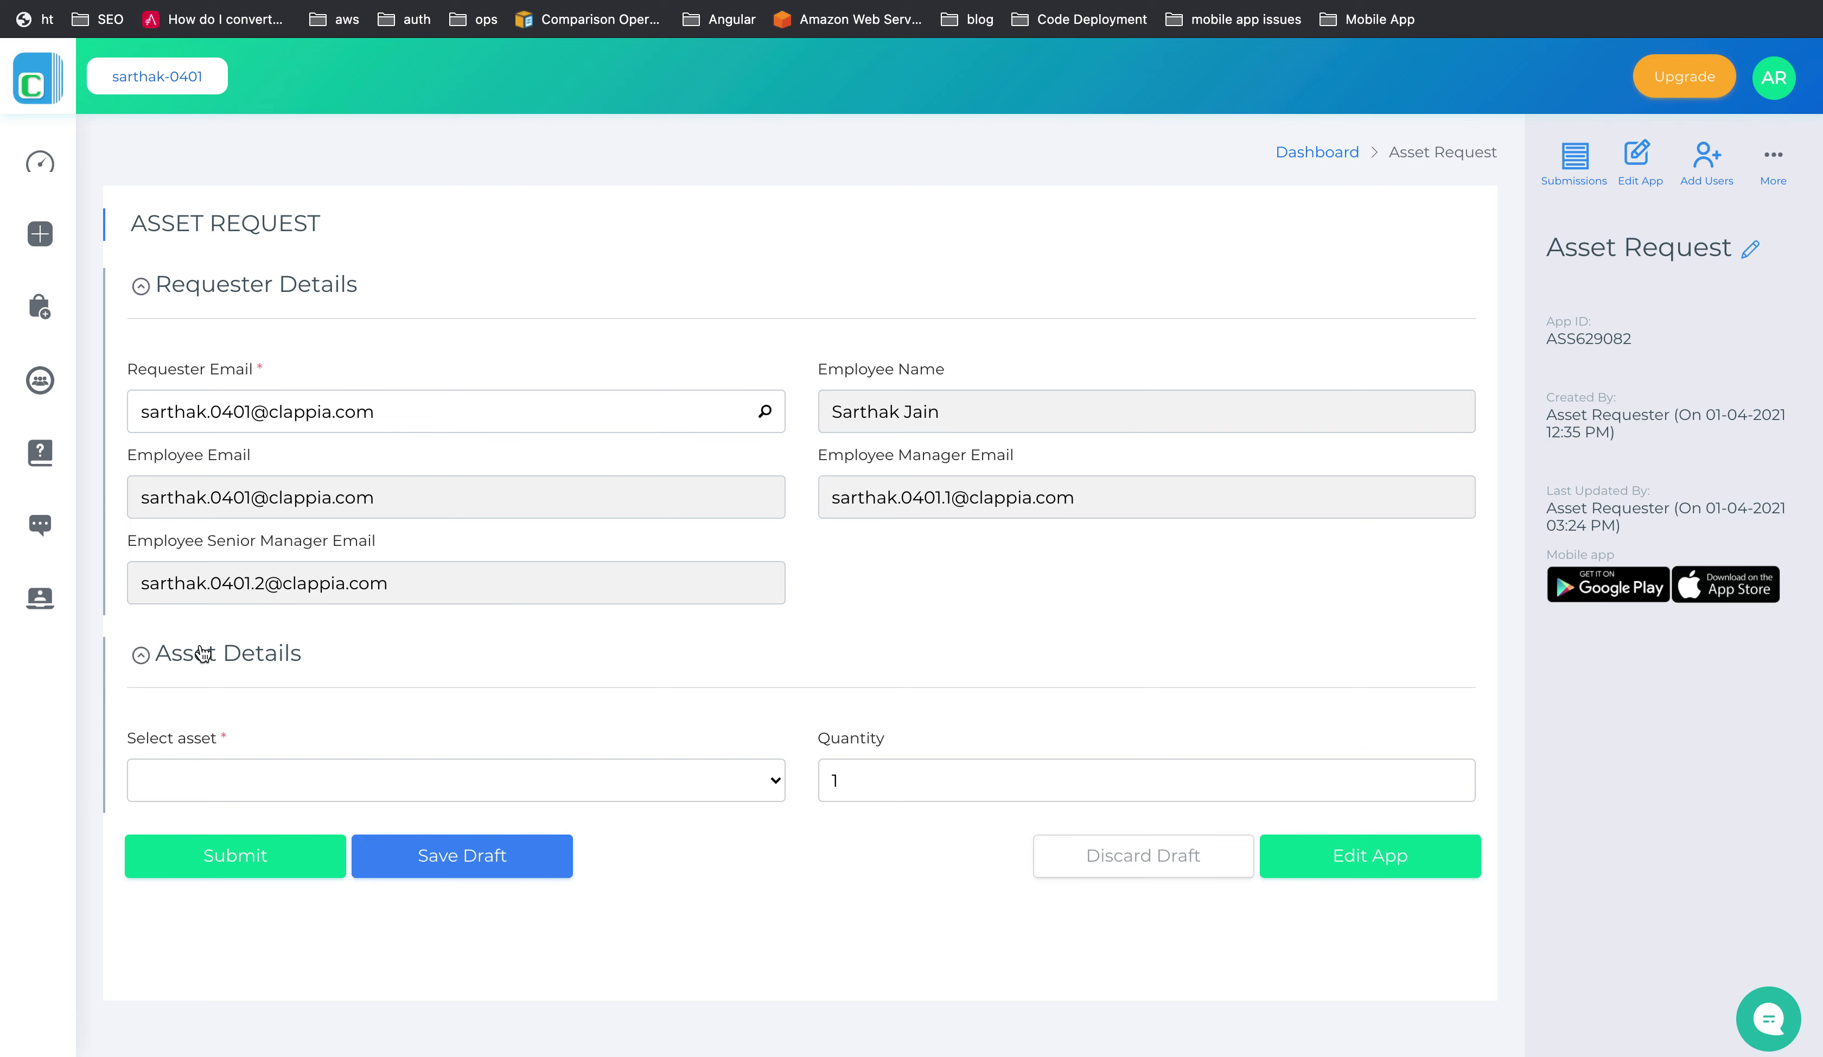
click(211, 780)
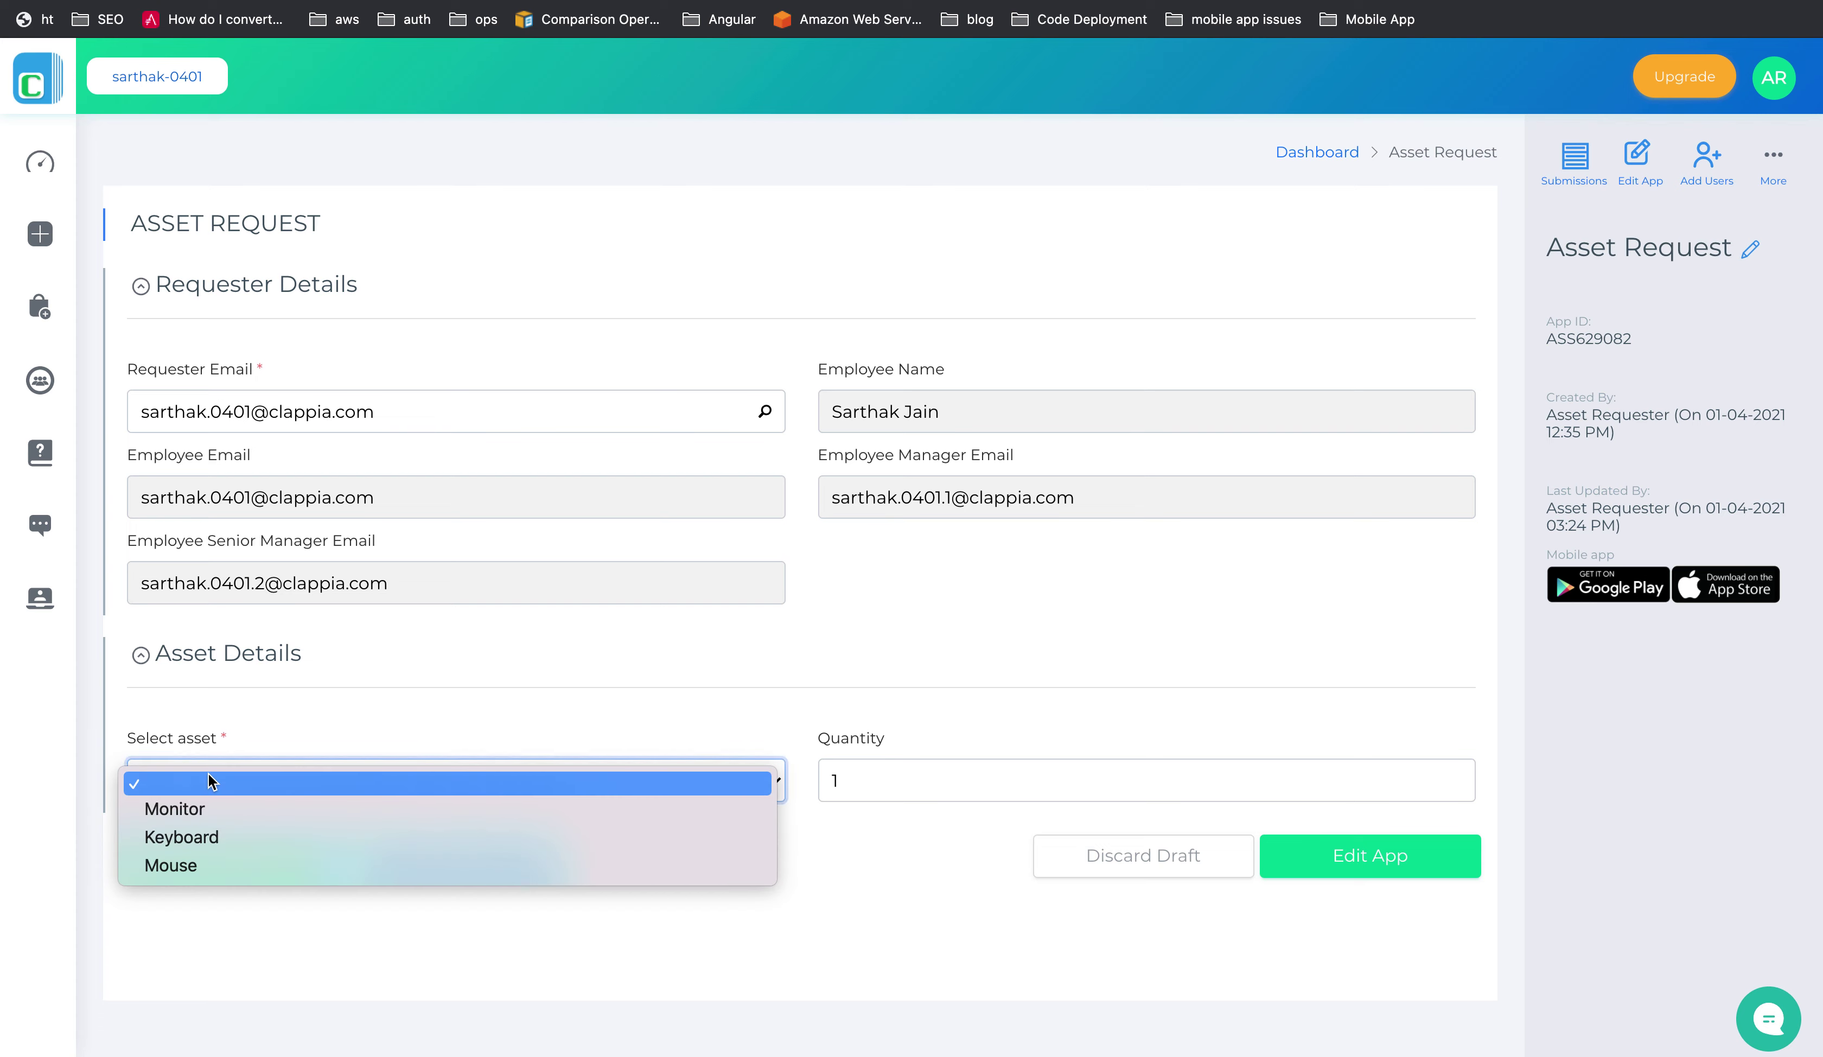
click(203, 808)
click(853, 775)
text(10)
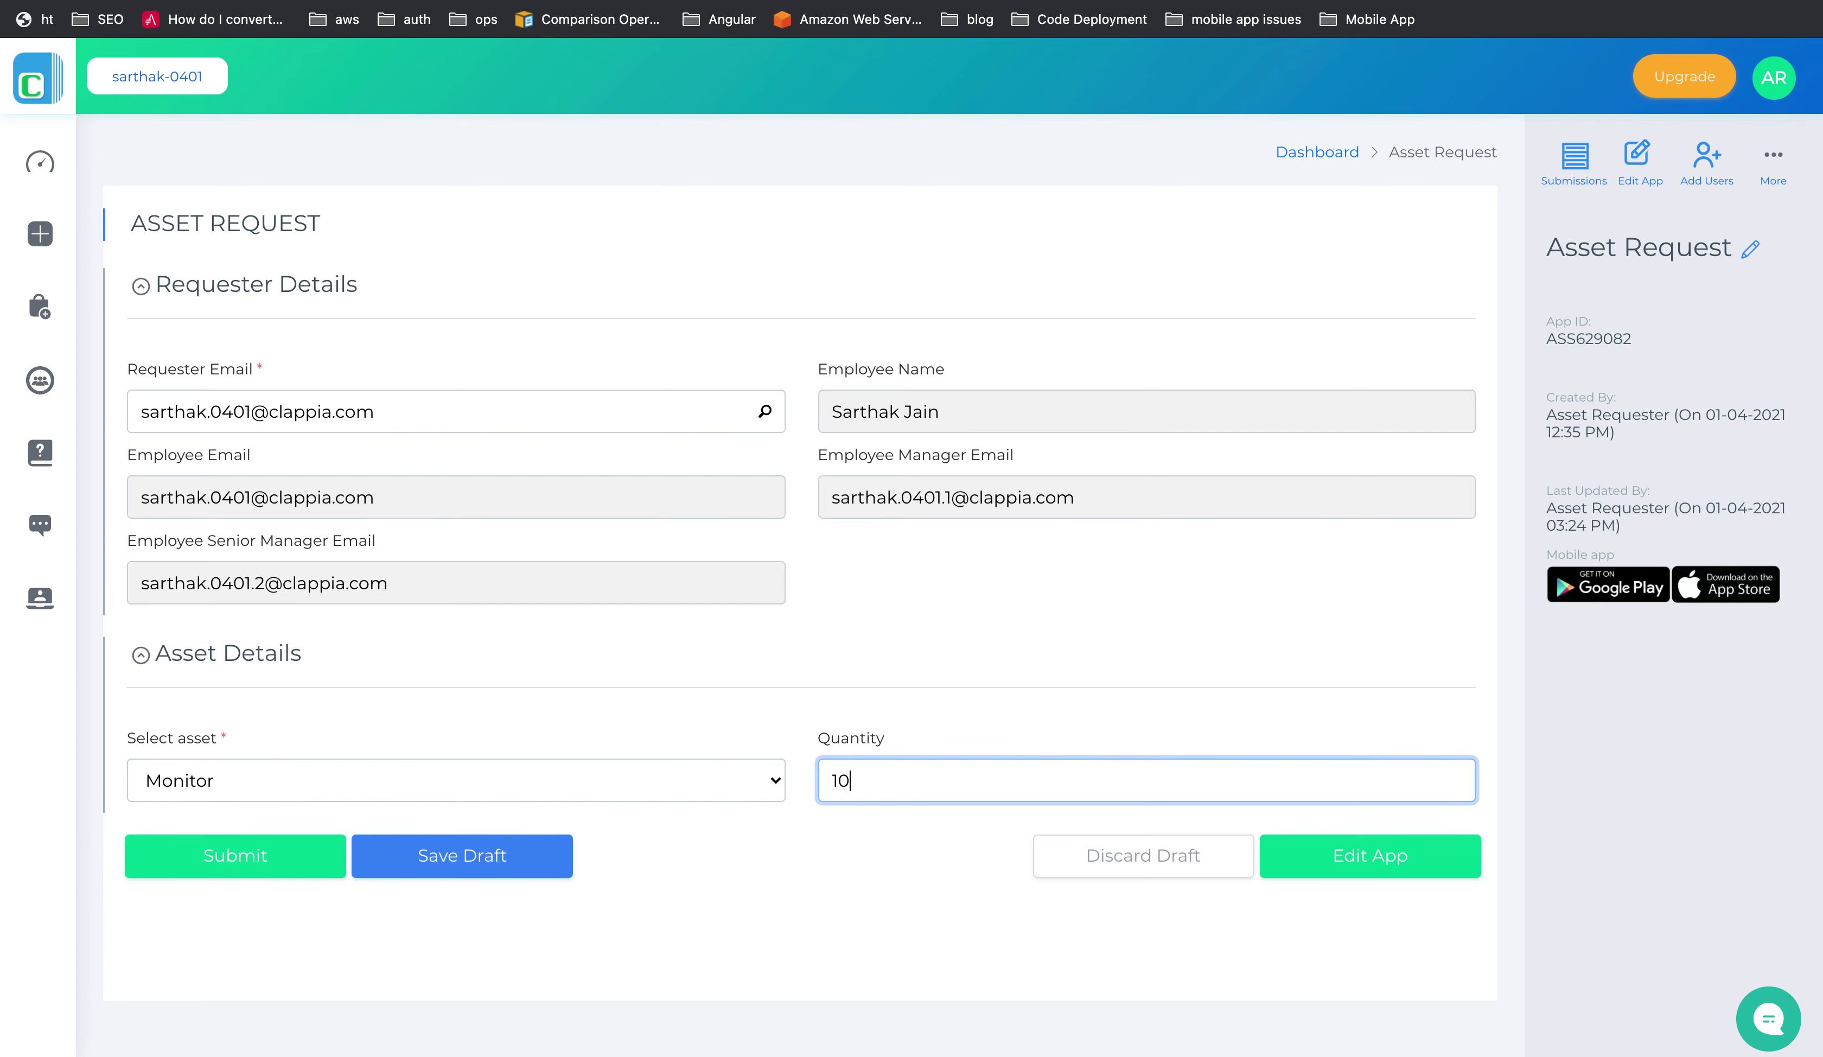
click(252, 858)
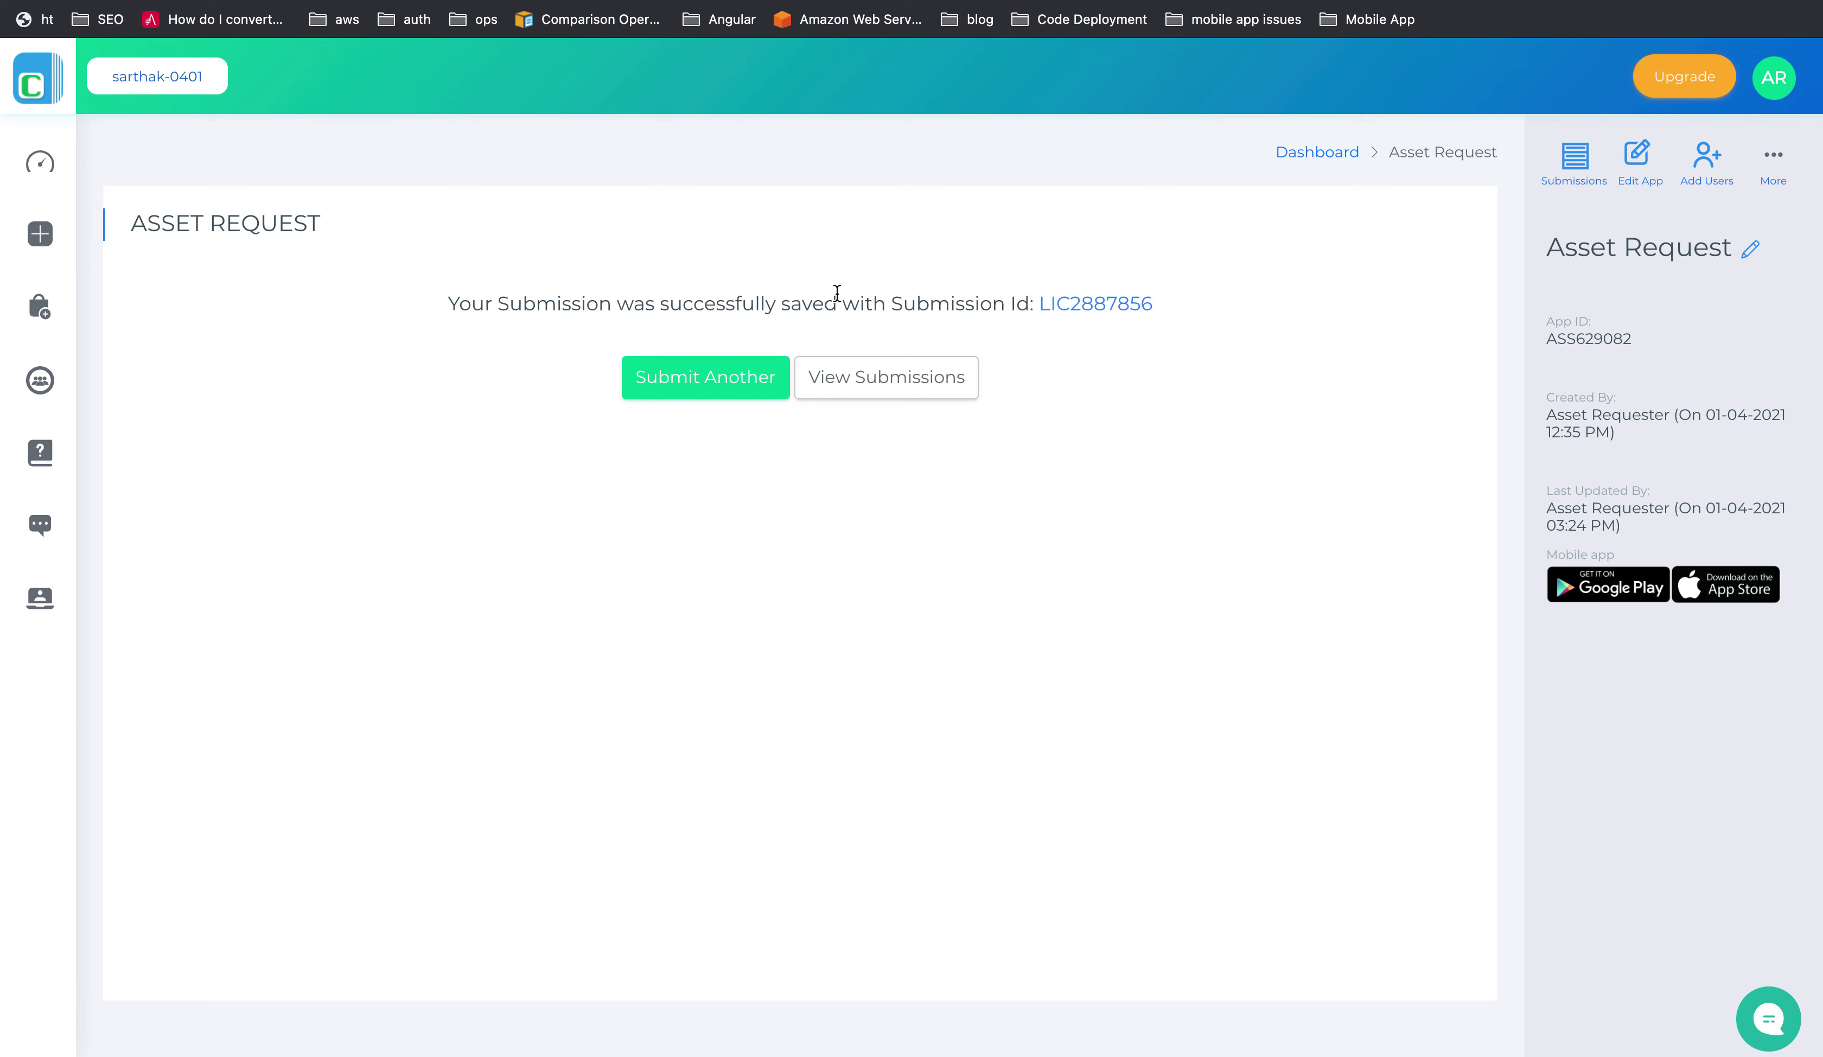
Switch to the manager's session, check the signed-in account and open the Asset Request app's submissions.
key(ctrl+Right)
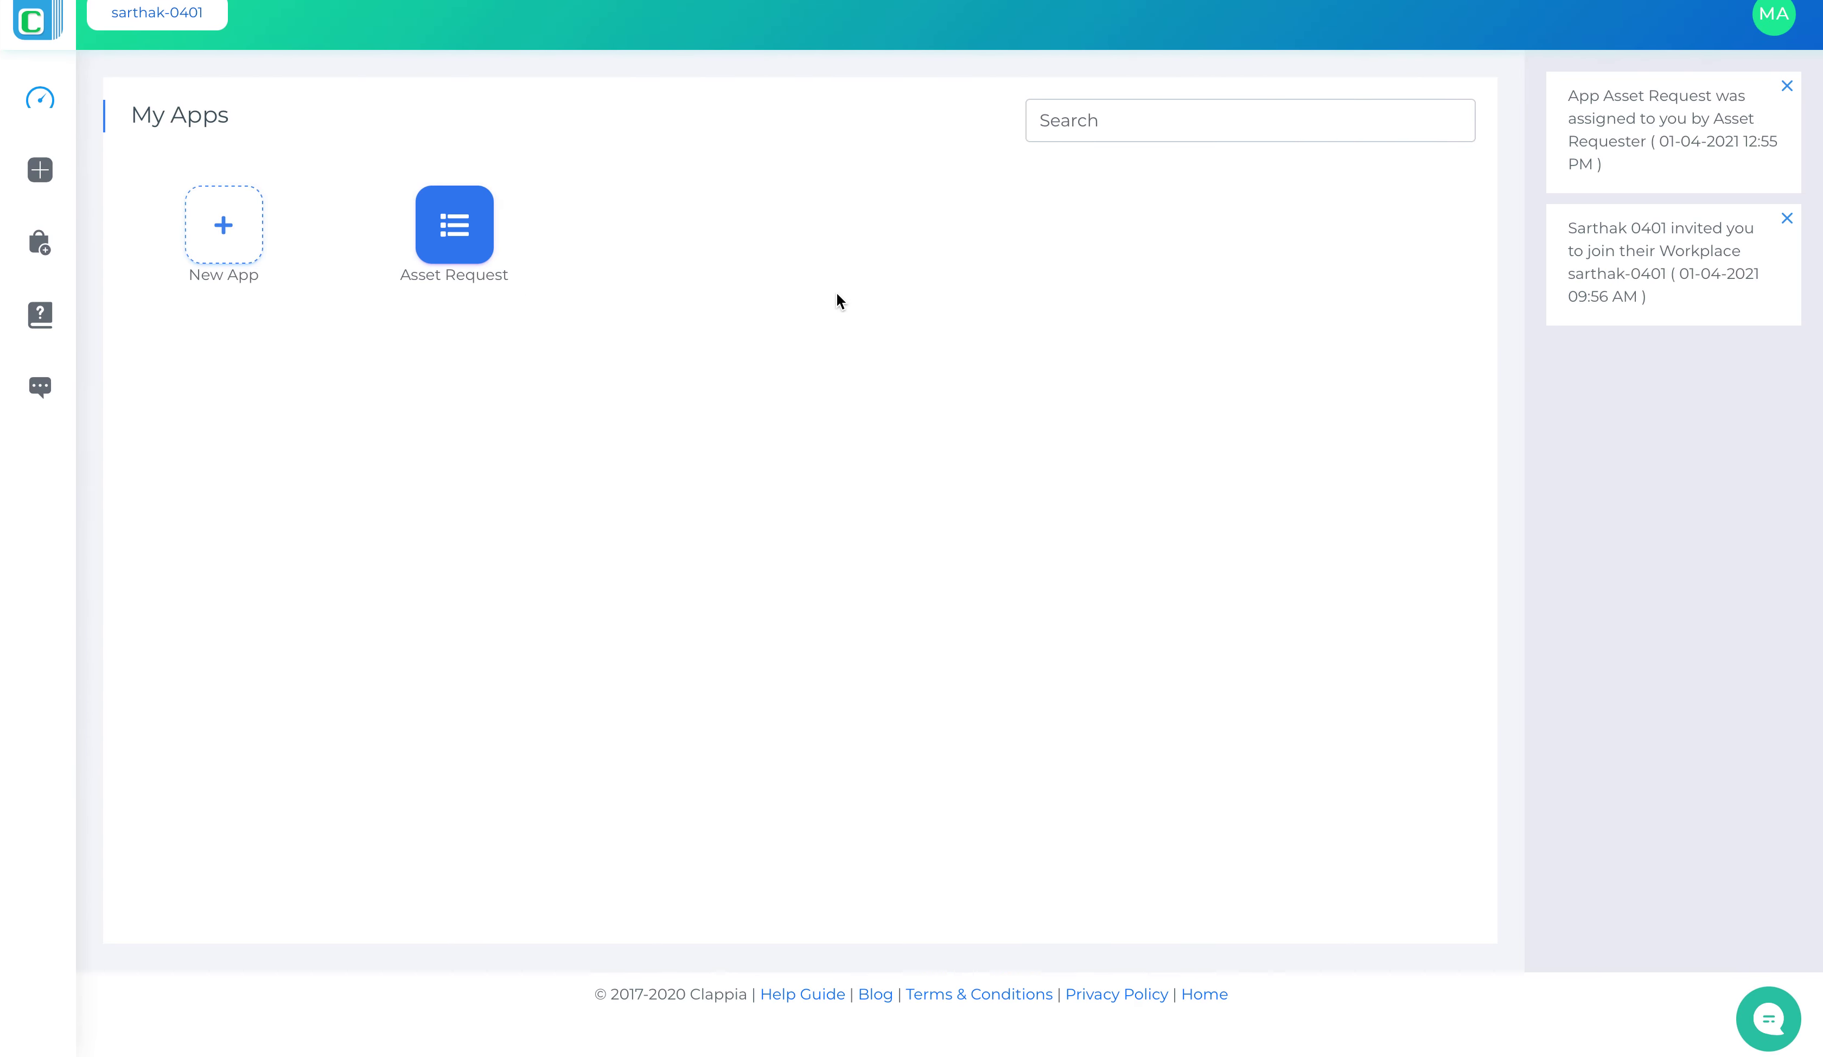
click(1776, 21)
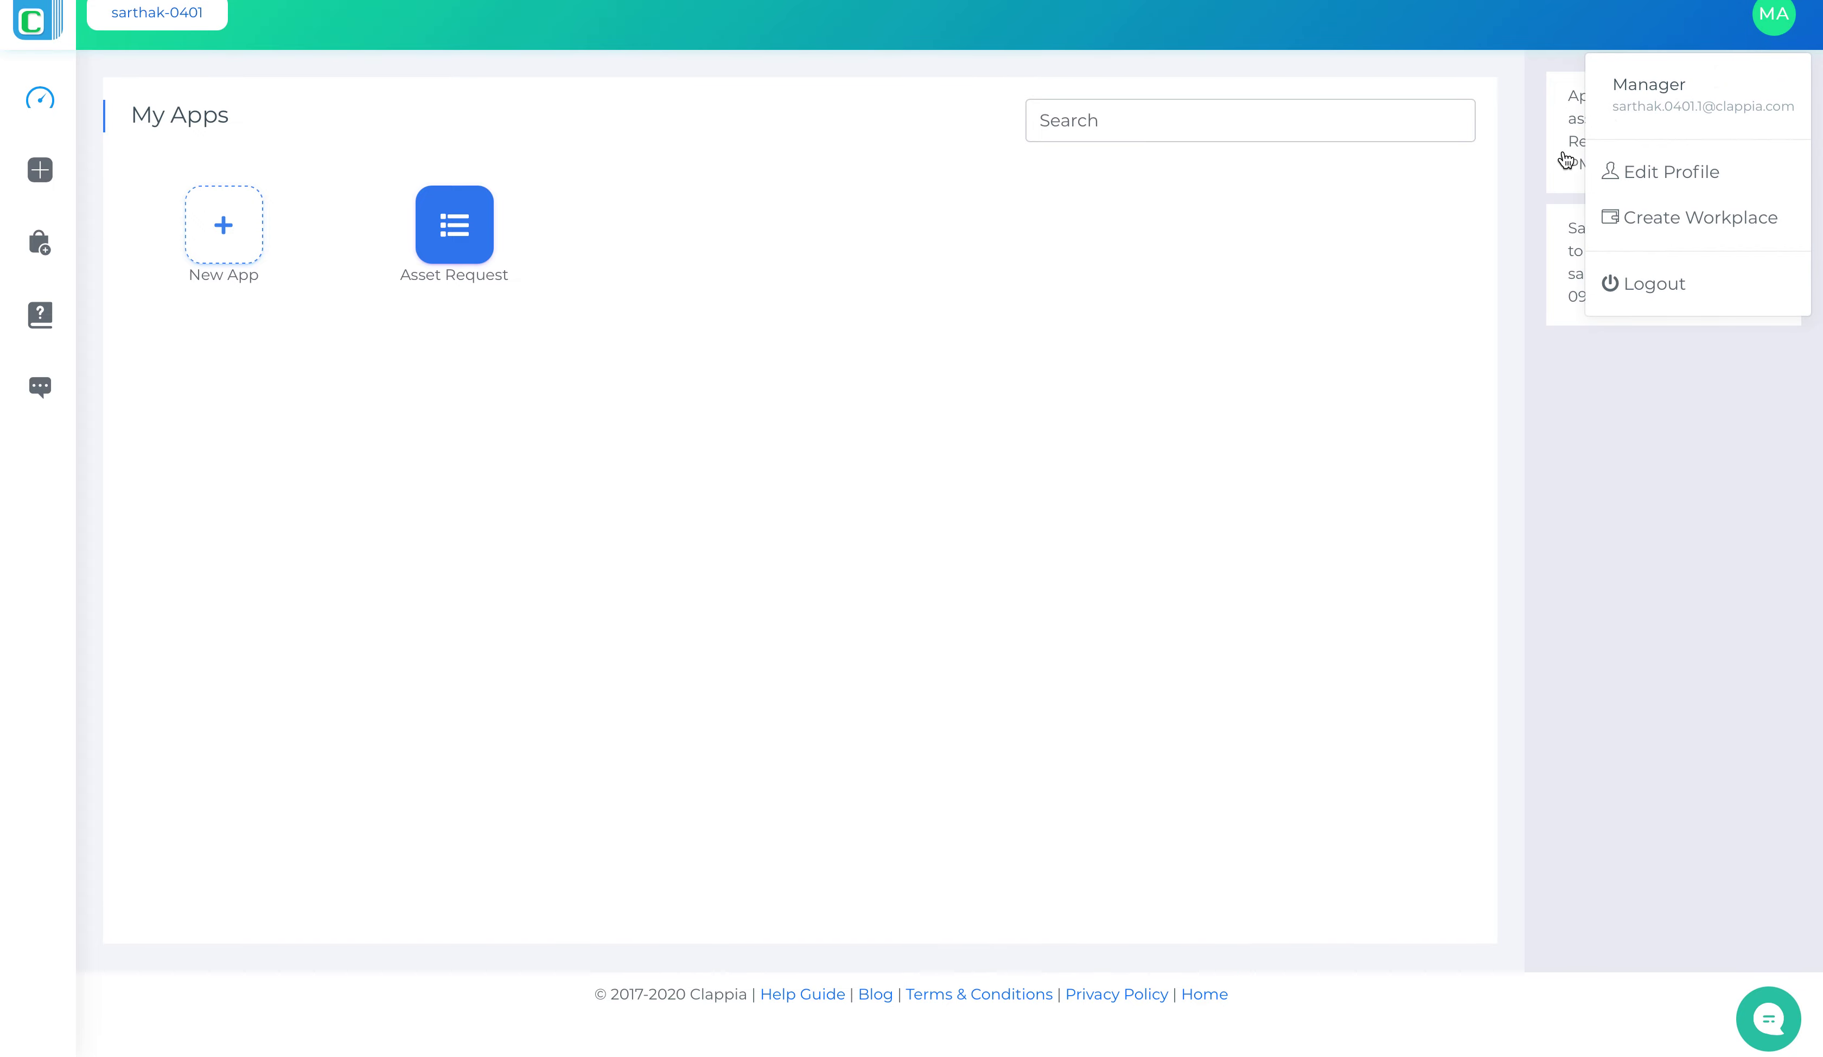
click(1508, 213)
click(454, 225)
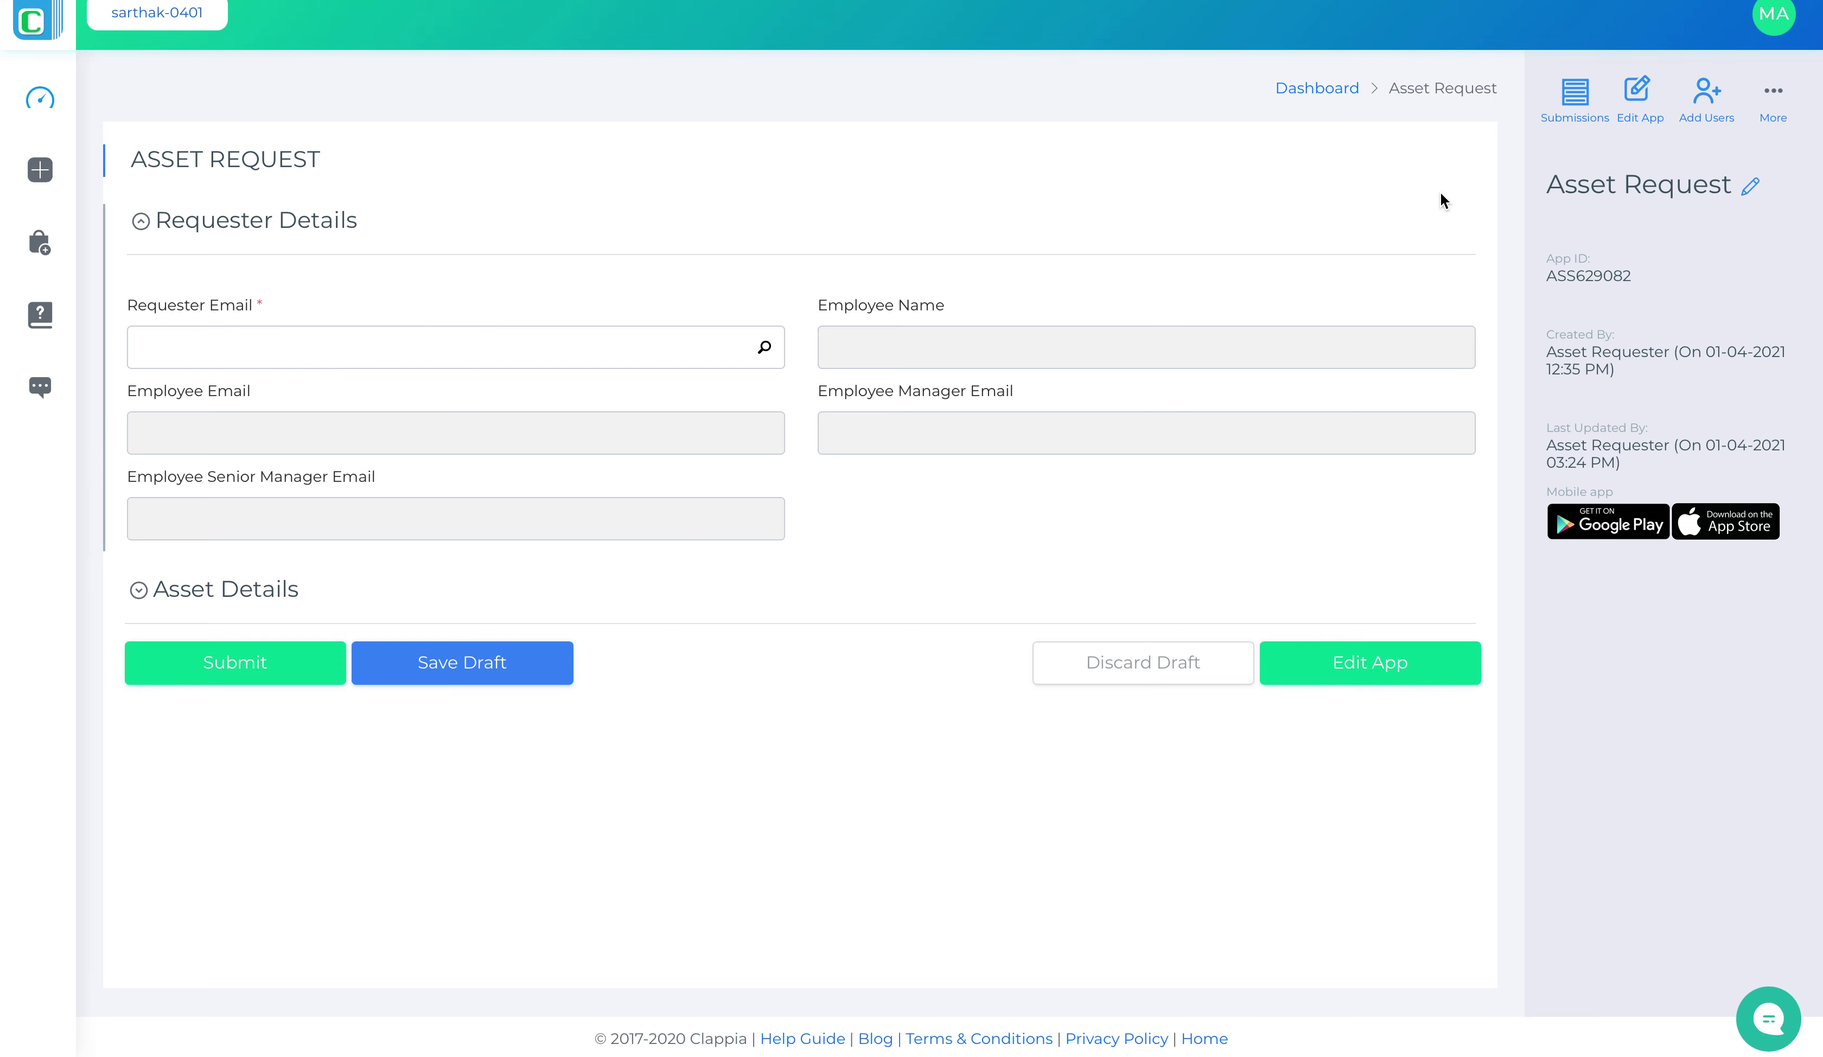
click(1575, 101)
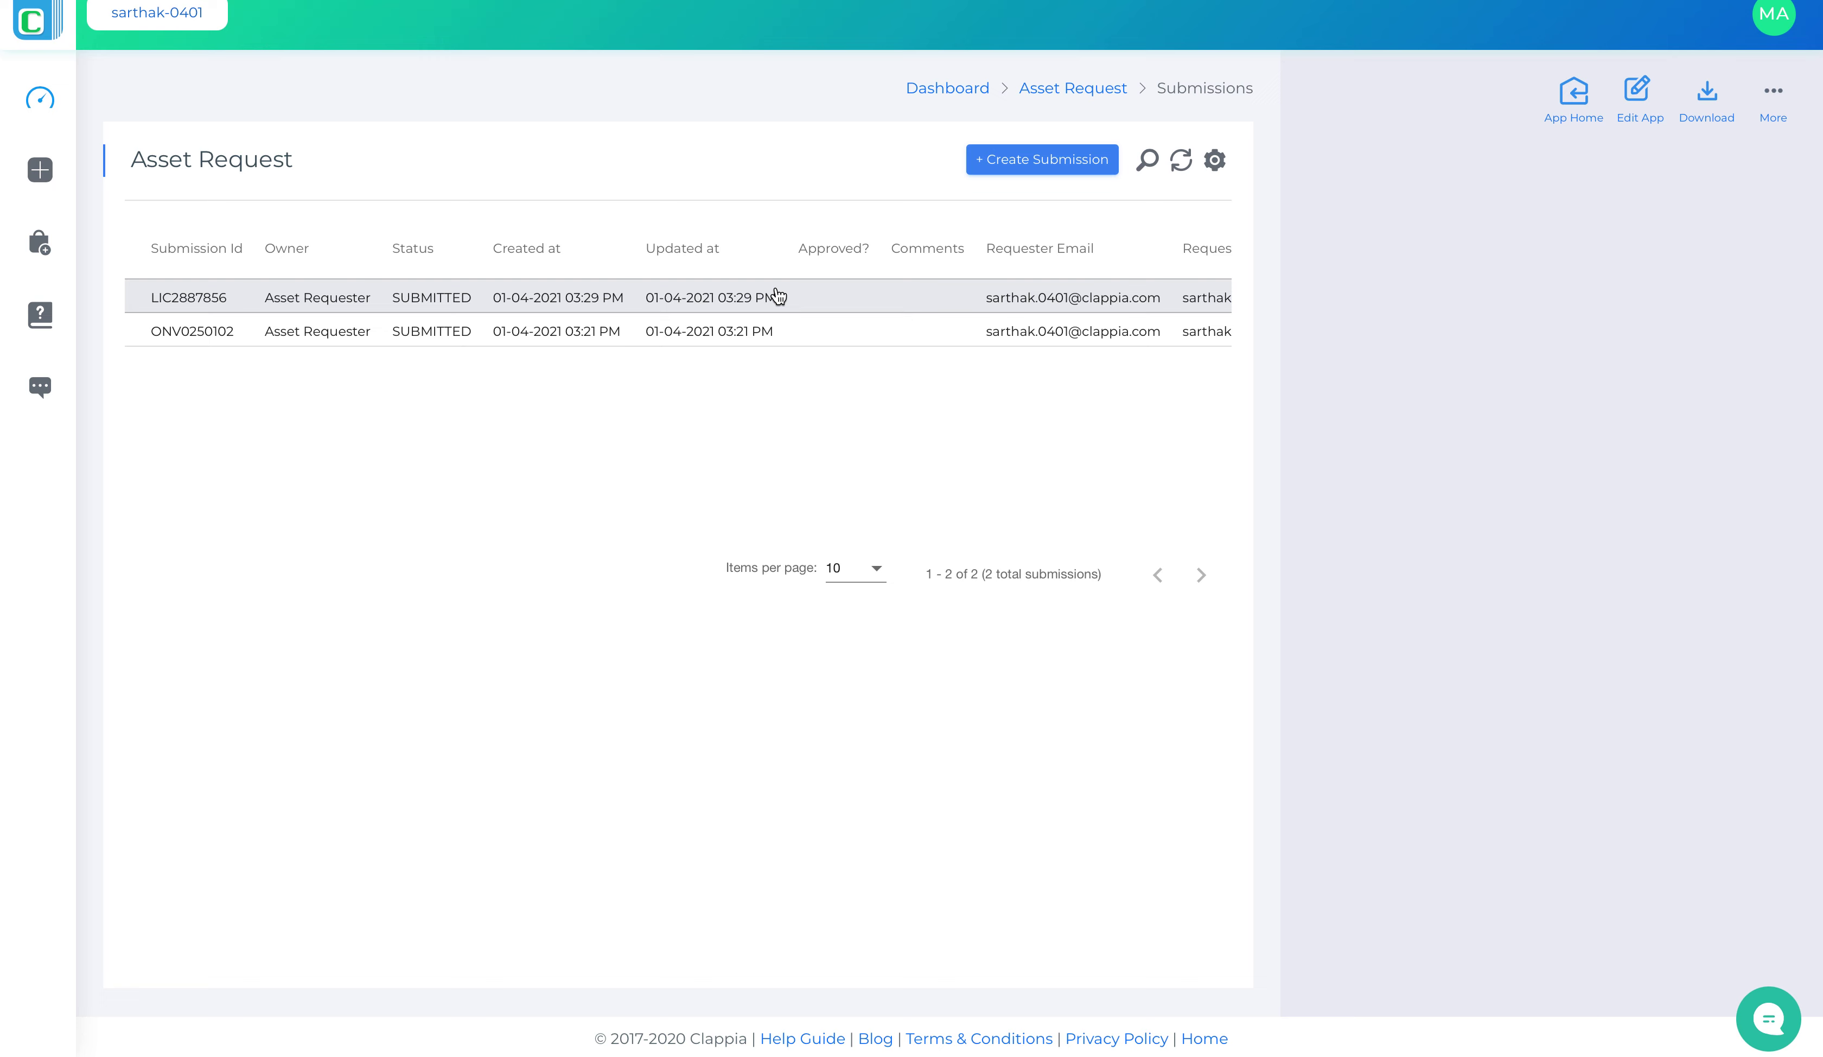
Check the submissions' employee columns, then open the newest submission and expand its Asset Details and Requester Details sections.
scroll(778, 296, right, 3)
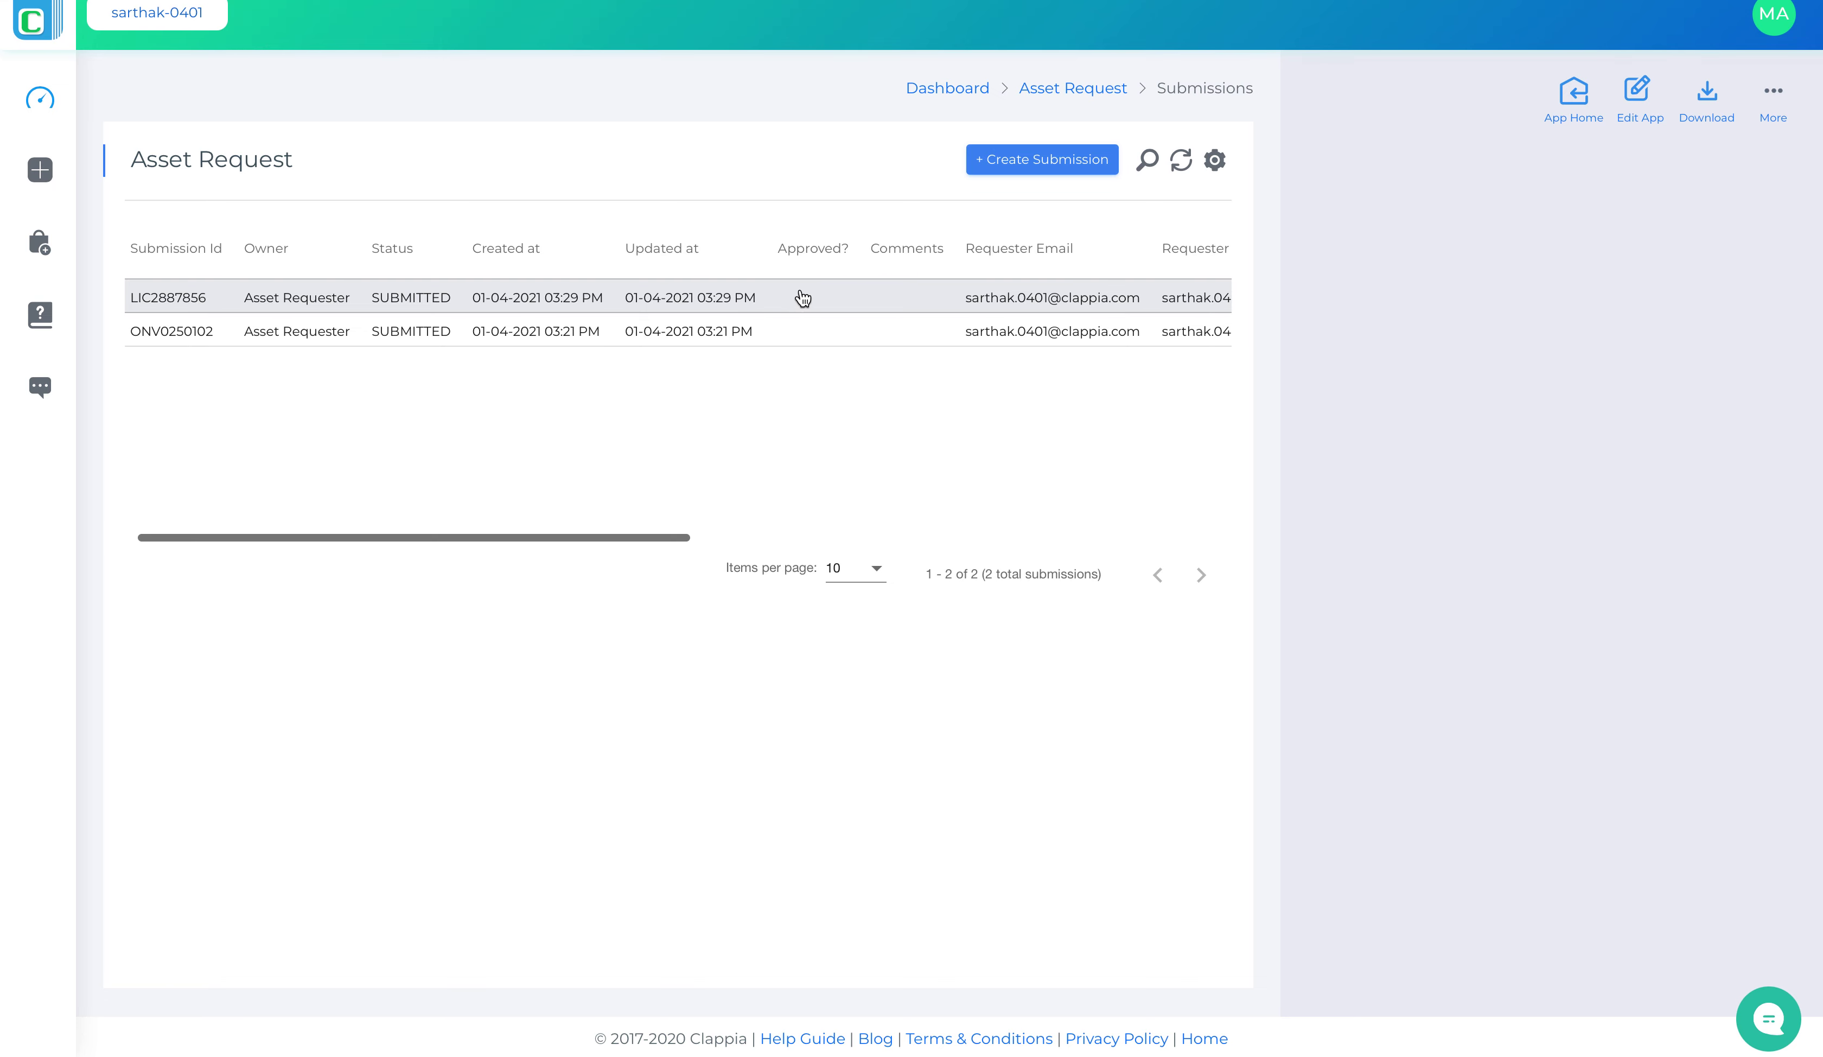
scroll(873, 301, right, 5)
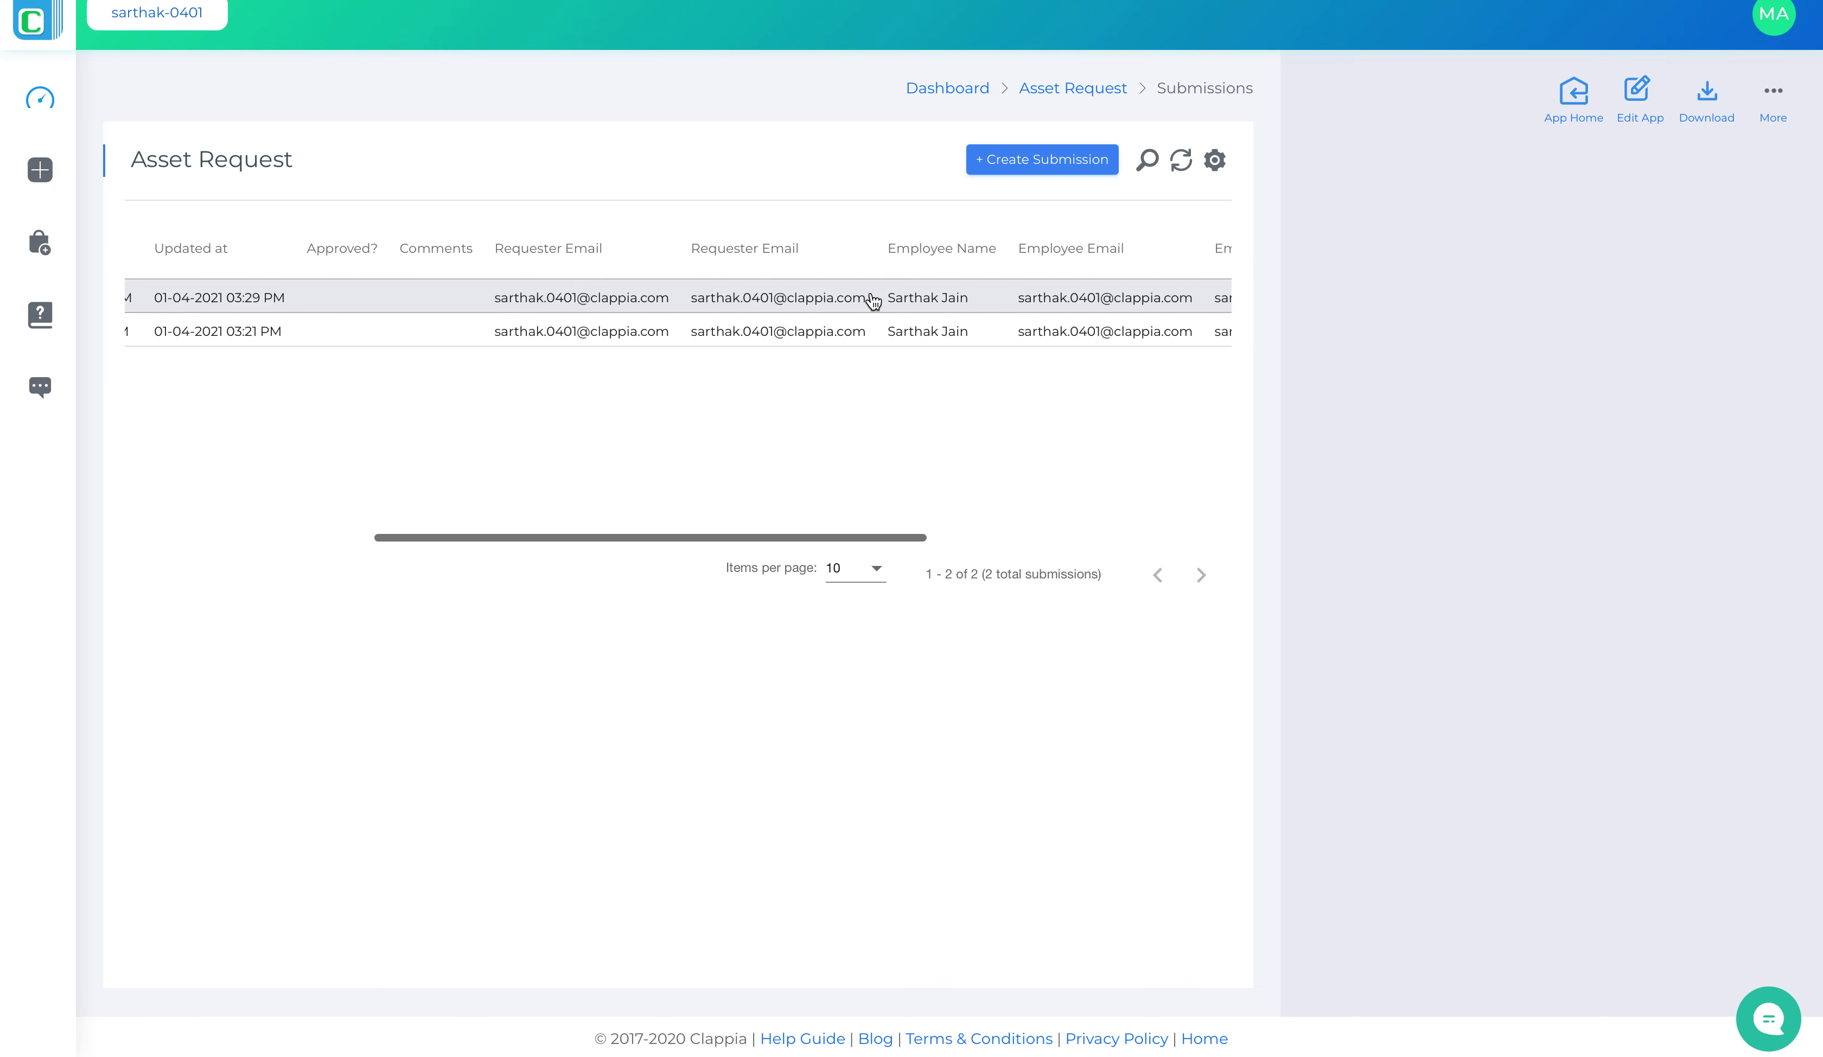
scroll(873, 301, right, 3)
click(867, 298)
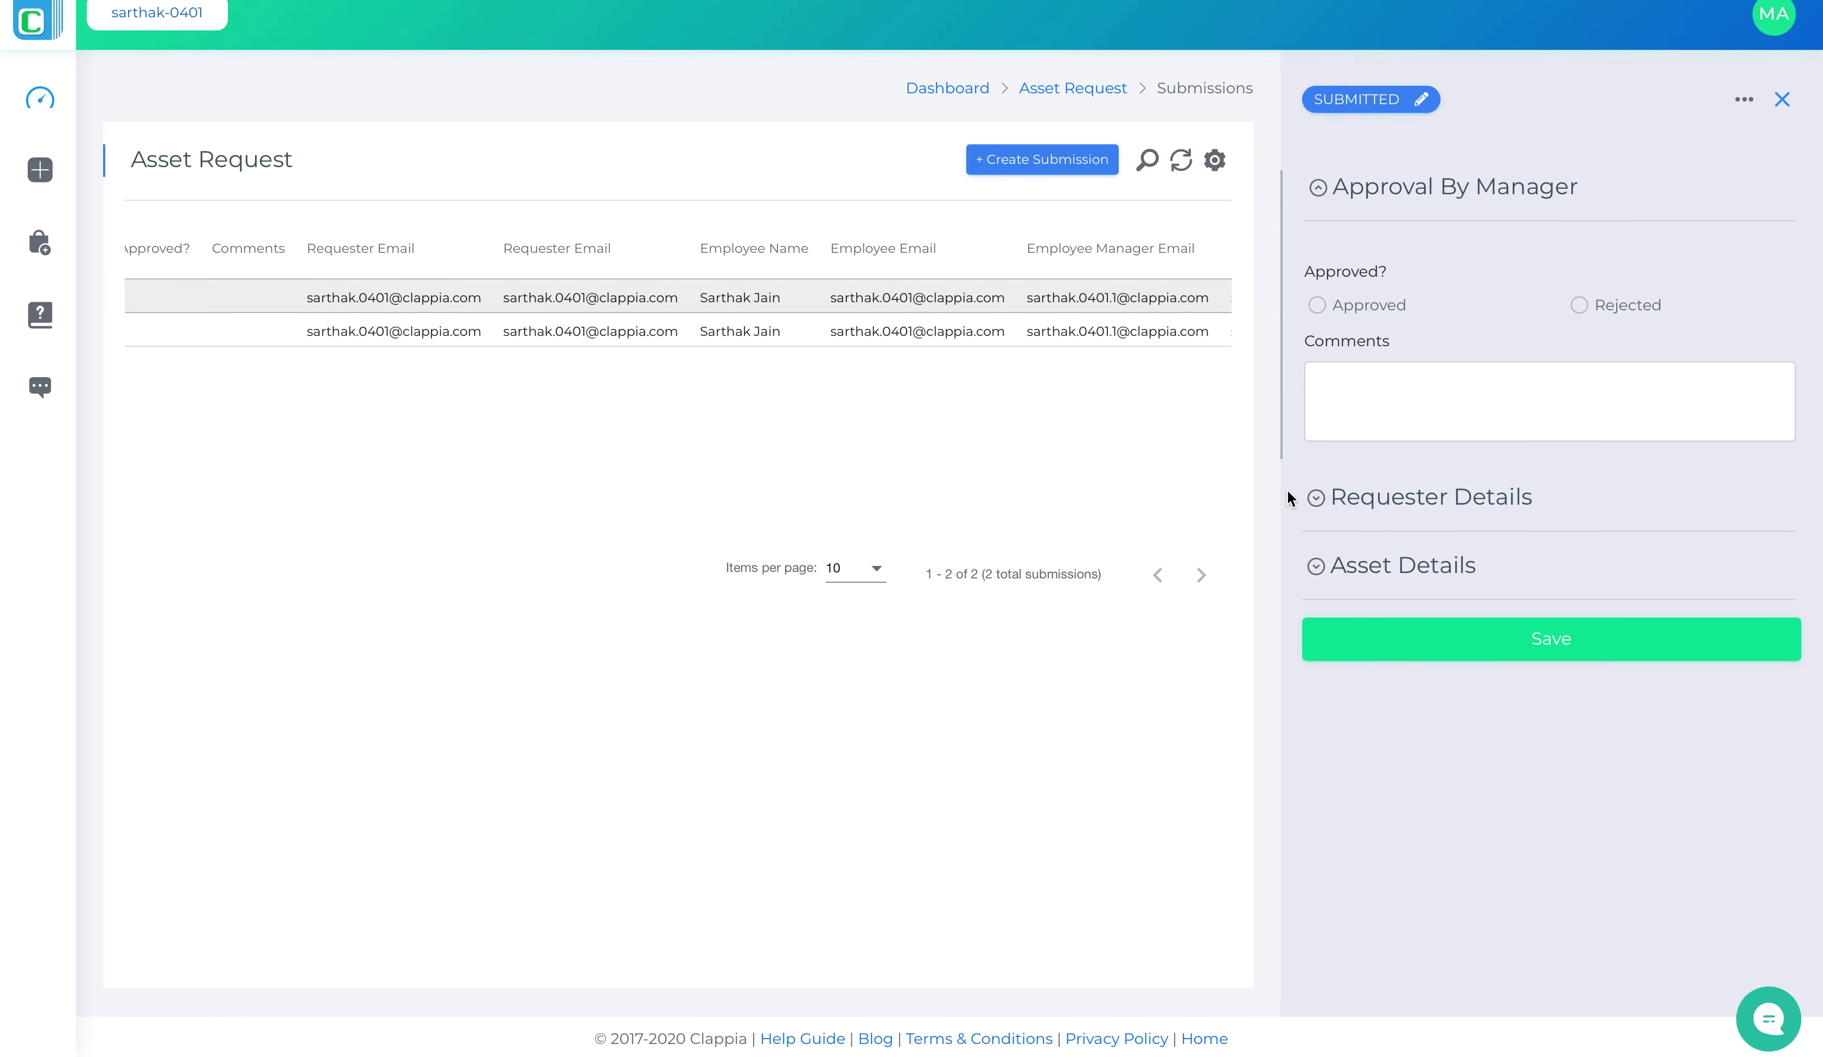
click(1362, 574)
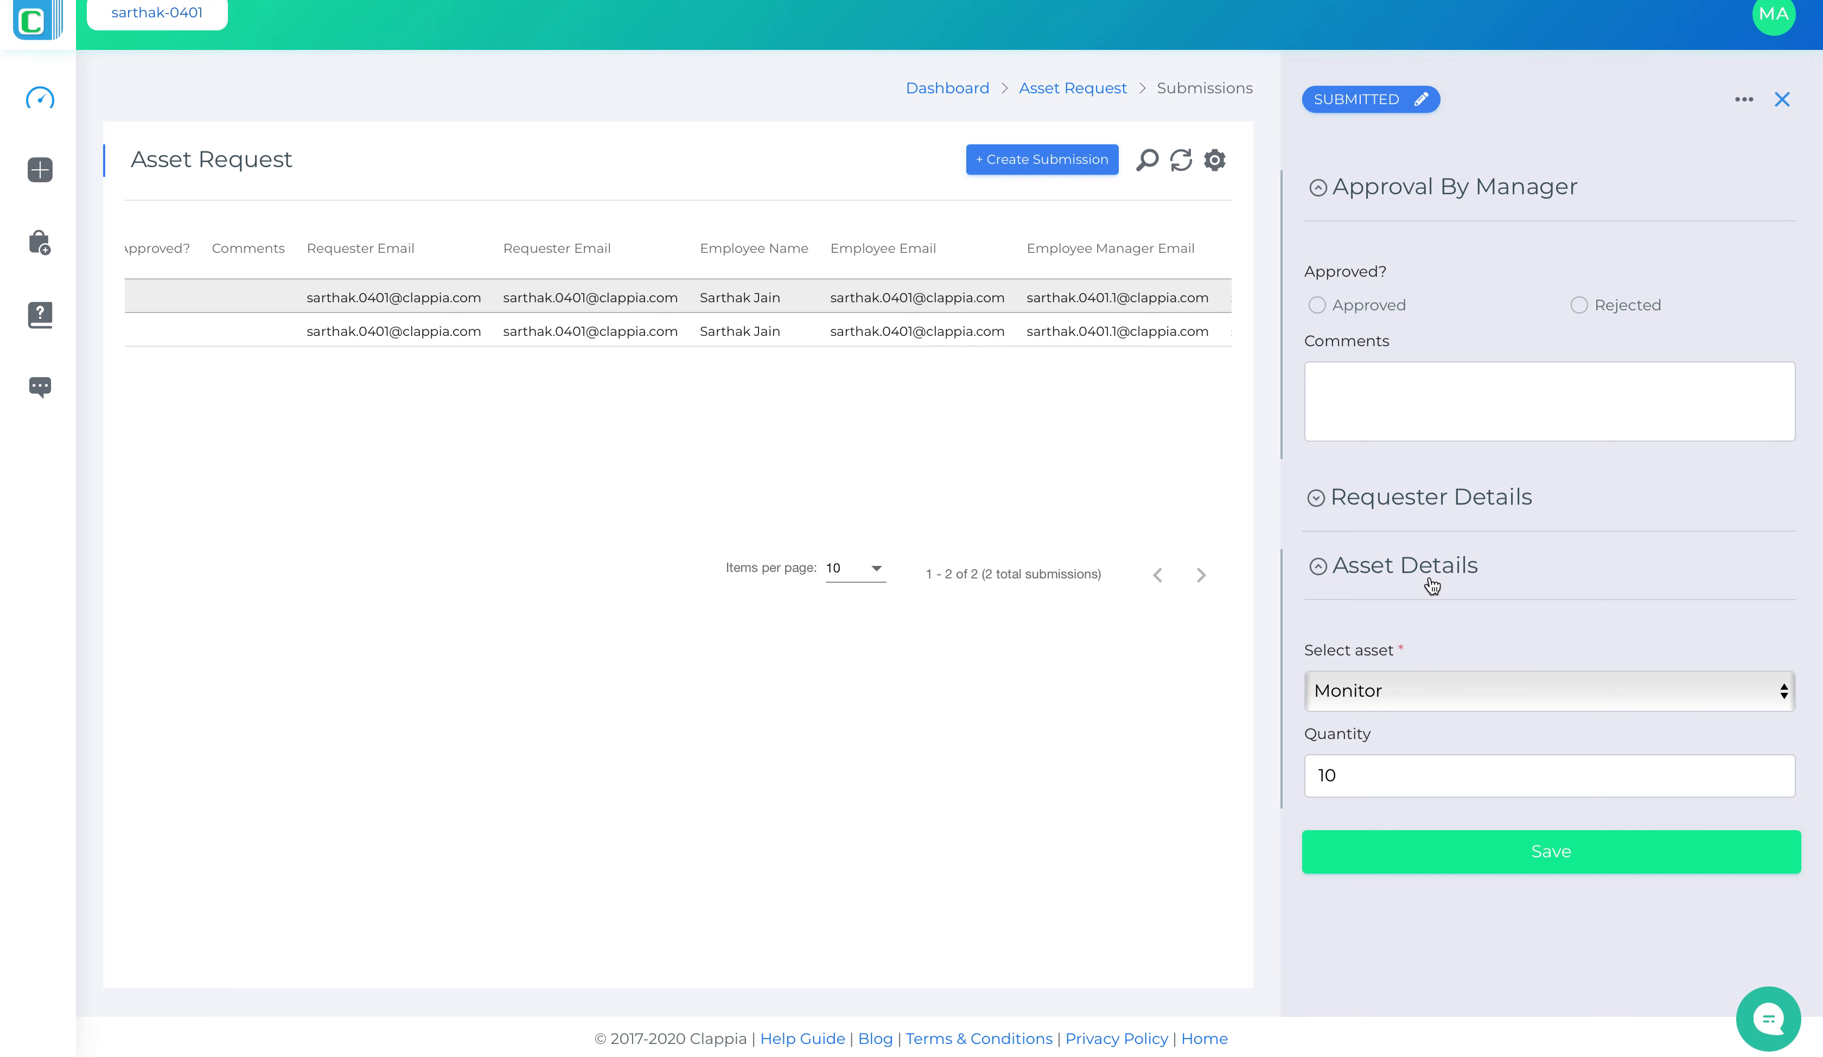
click(1436, 497)
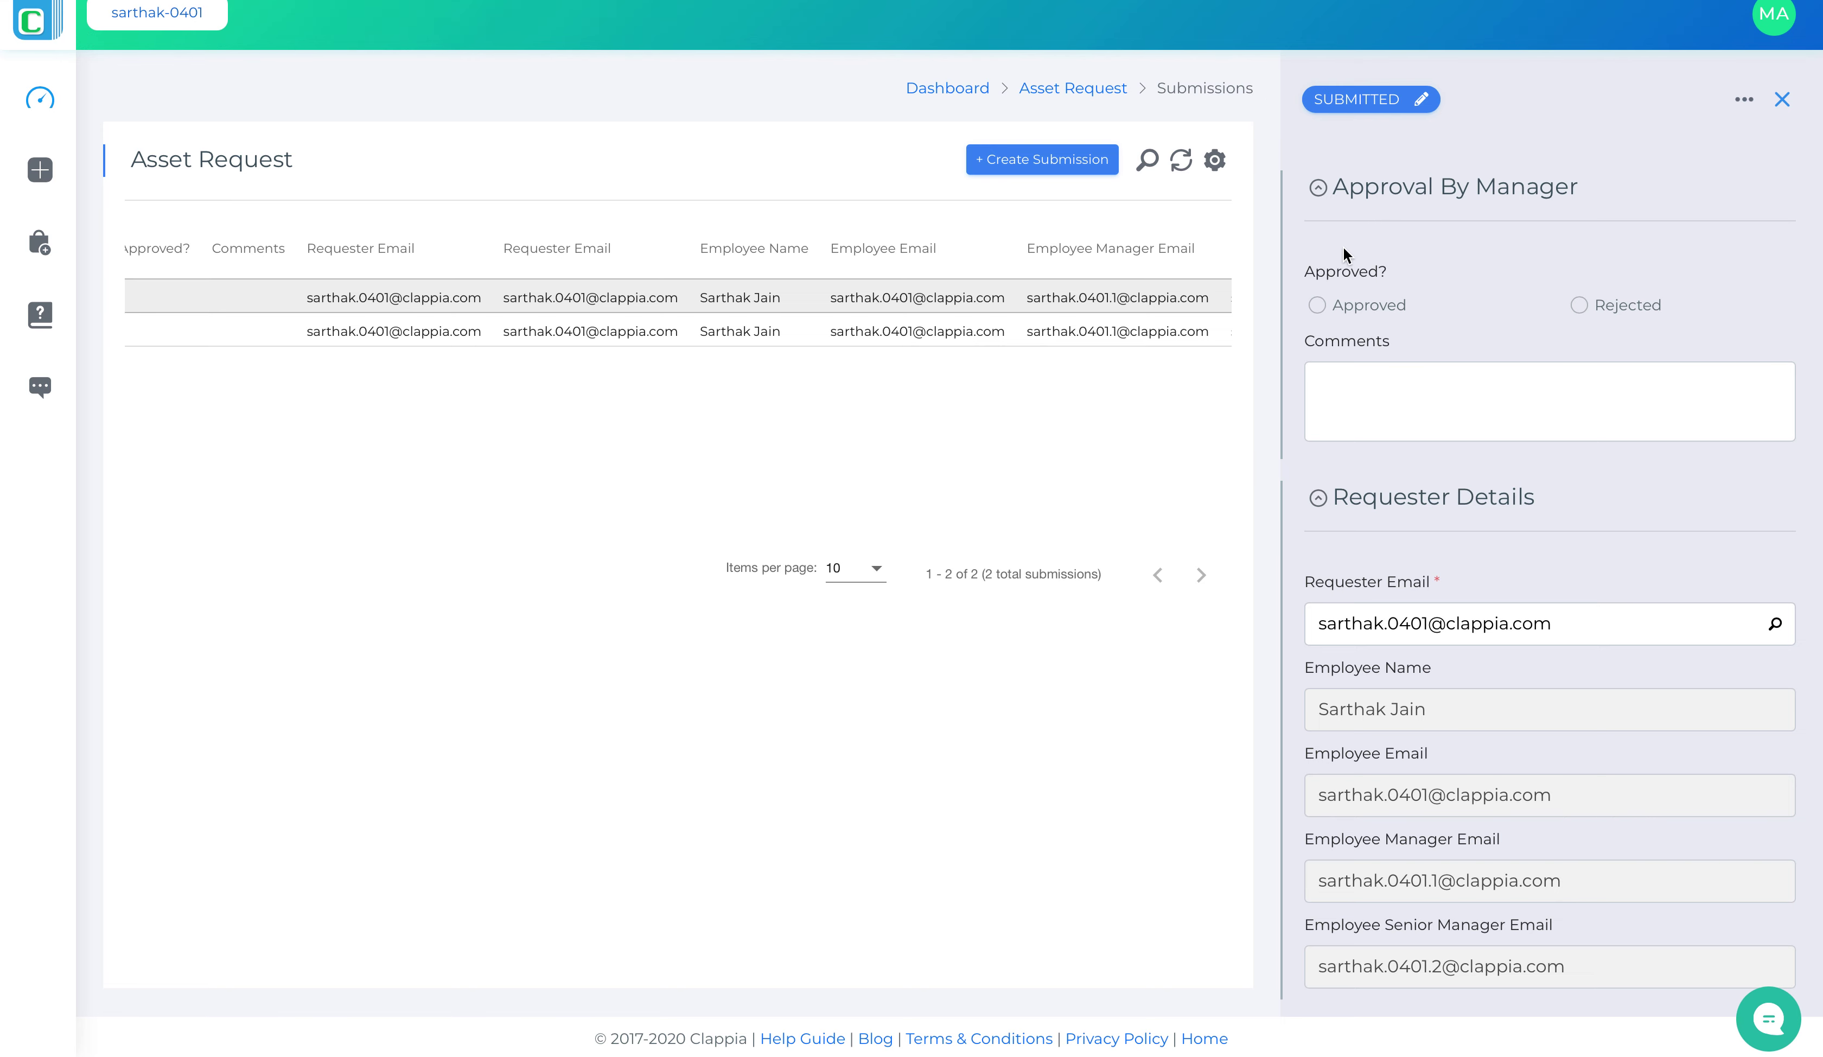
Mark the submission as Approved, enter the comment "Approved by Manager." and save it.
click(1316, 305)
click(1373, 376)
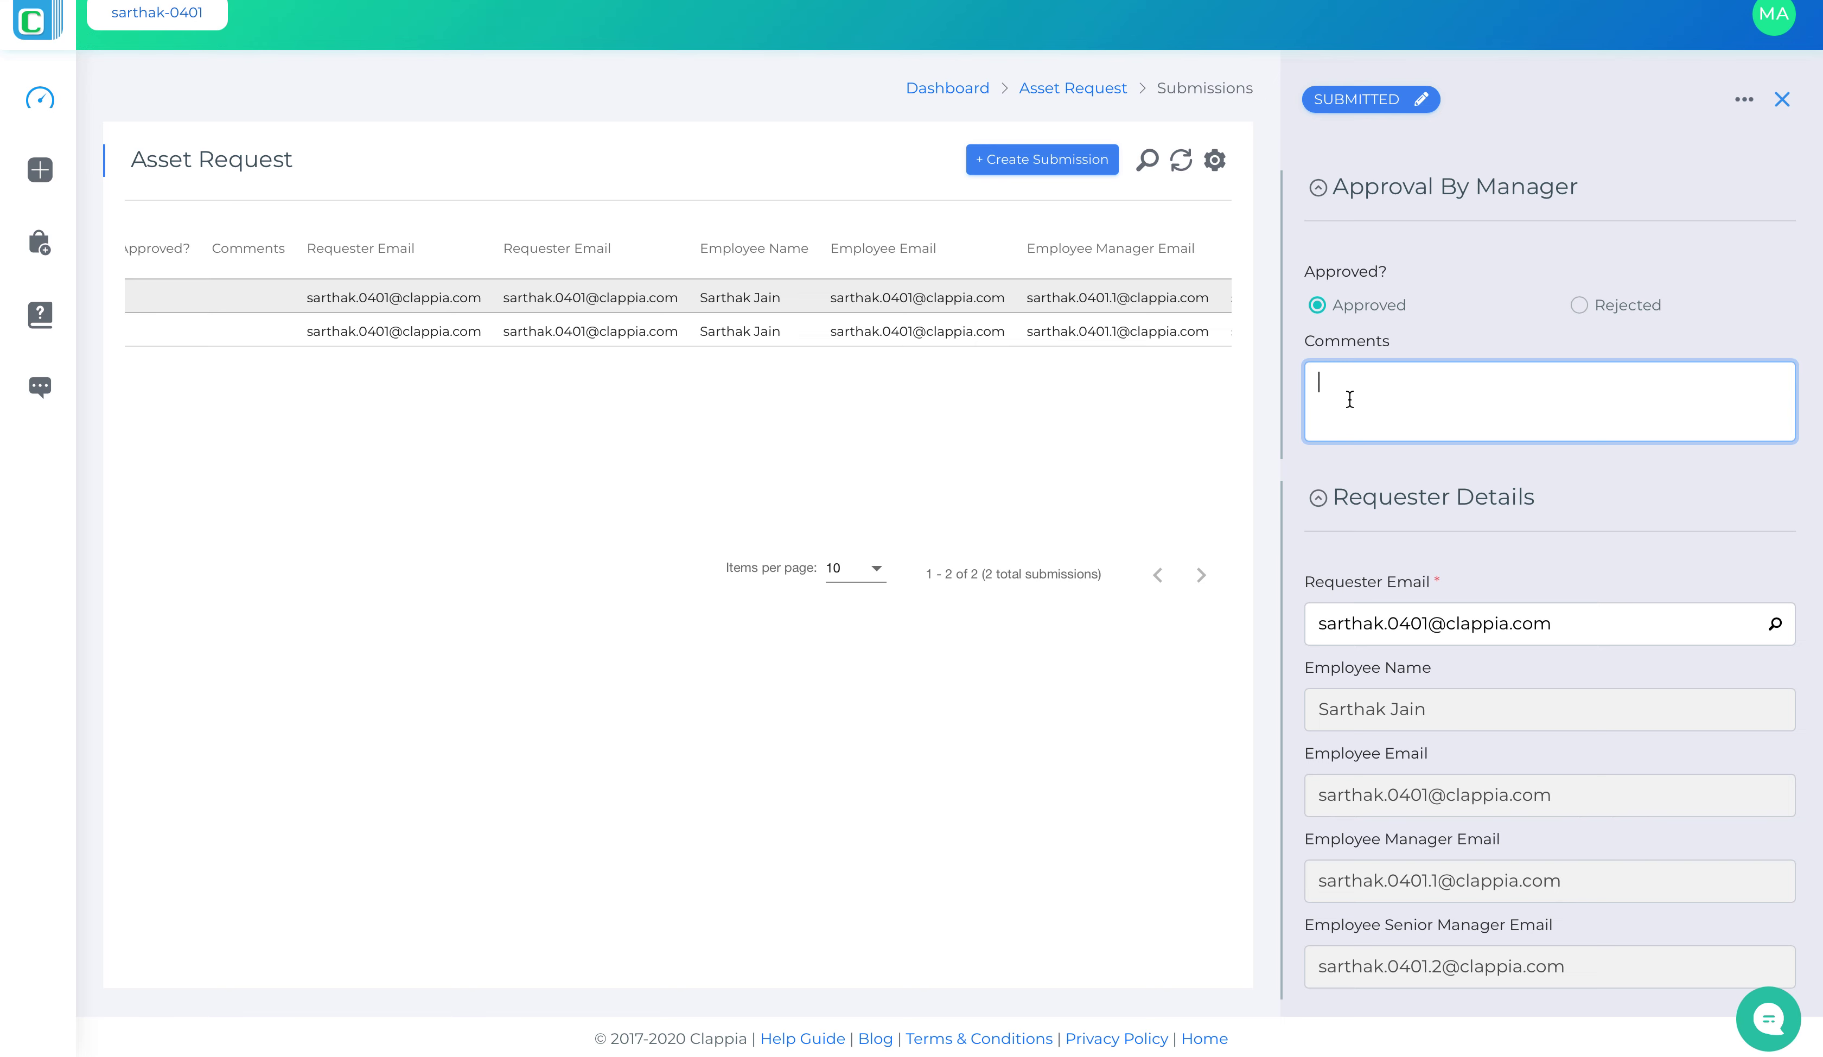
text(Approved by Manager.)
scroll(1600, 500, down, 5)
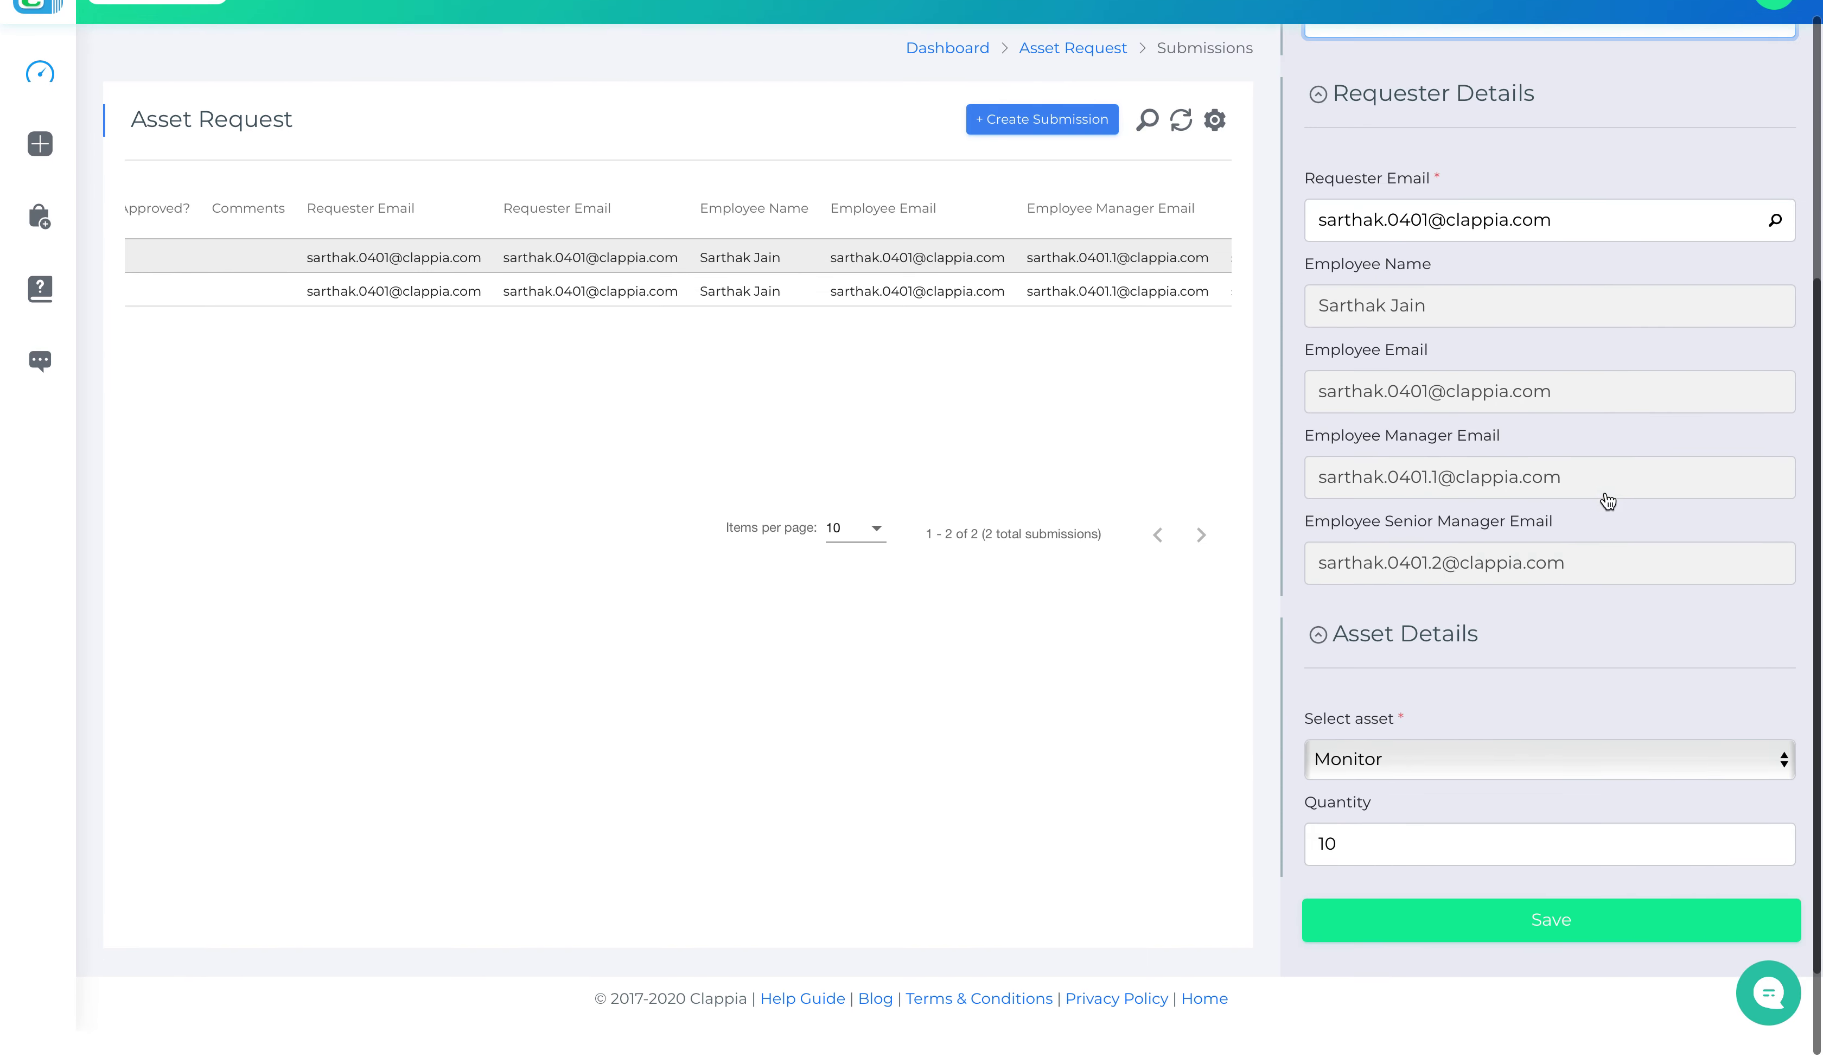
click(1461, 958)
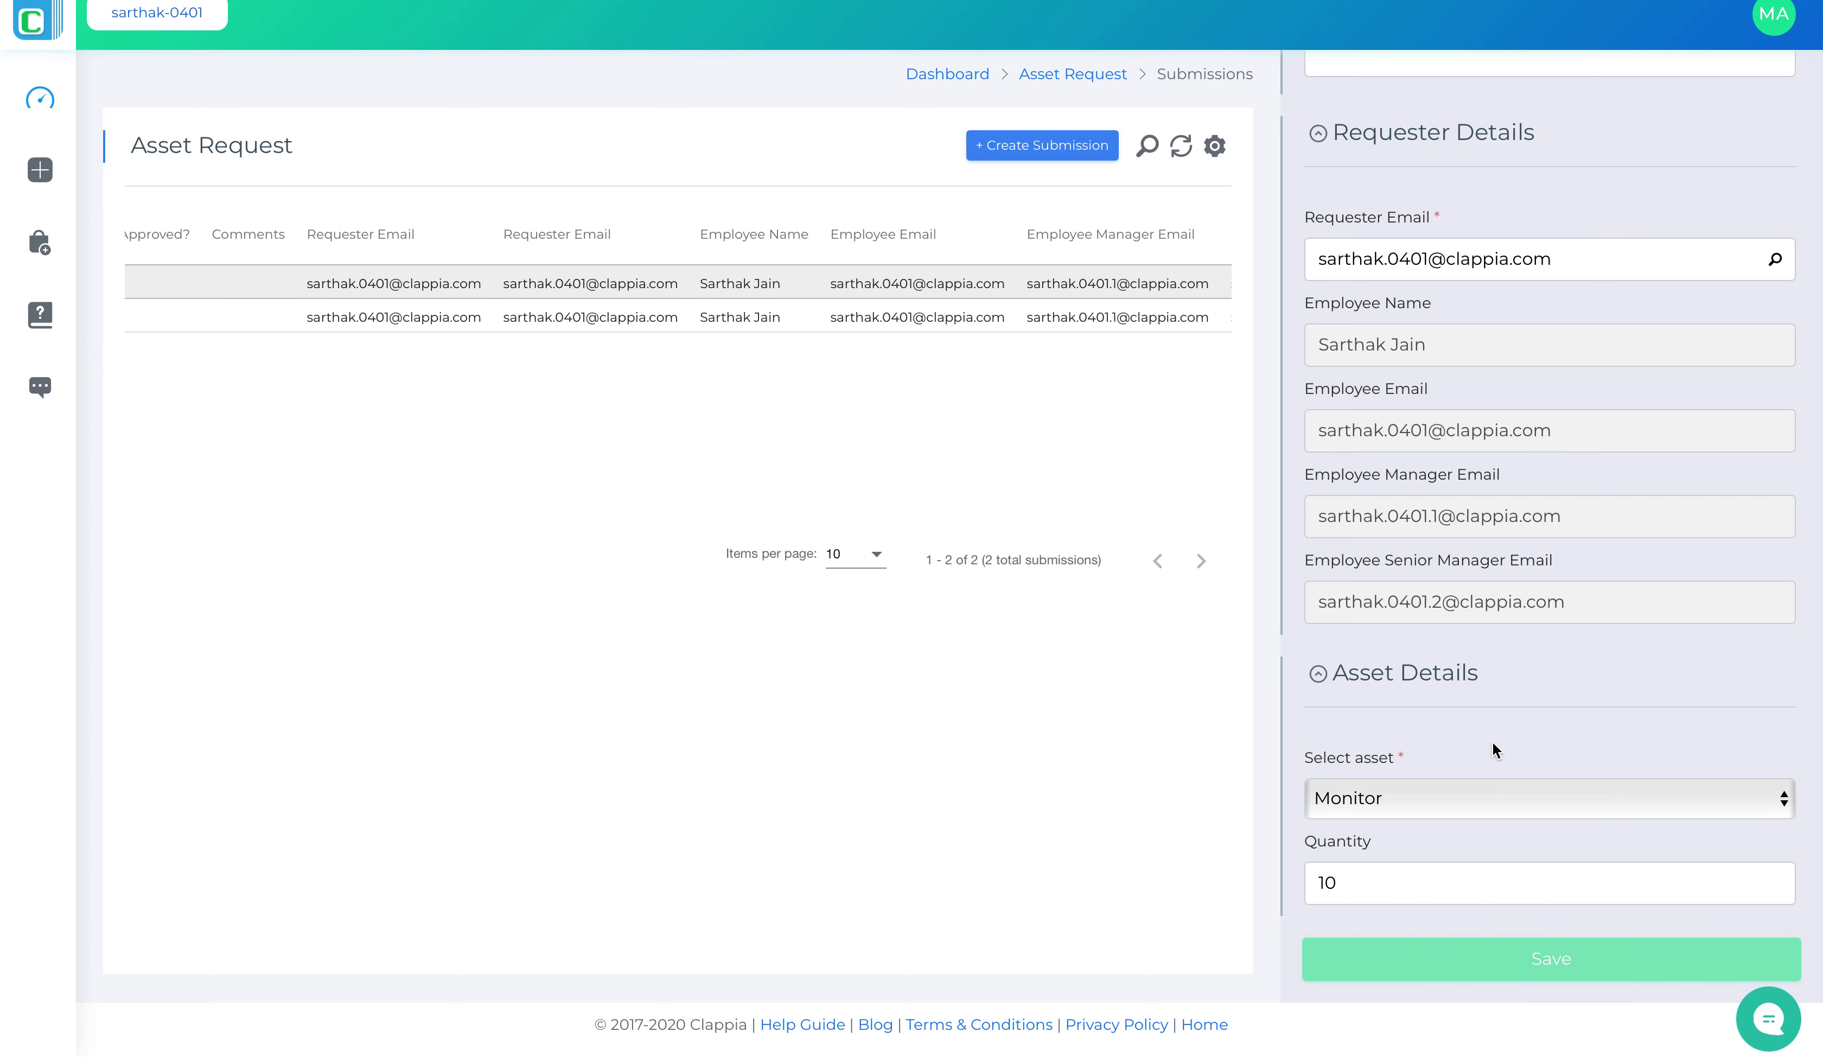